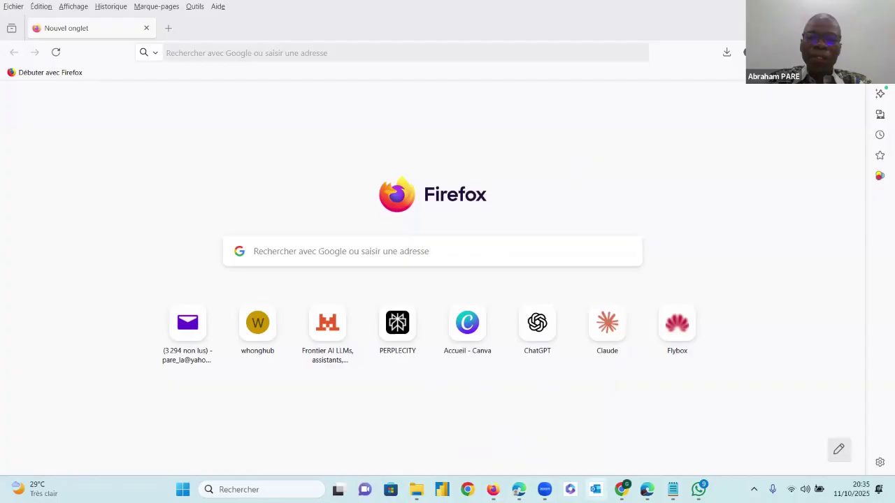
# Restore the previous browsing session's tabs from the Firefox history
pyautogui.moveTo(493, 489)
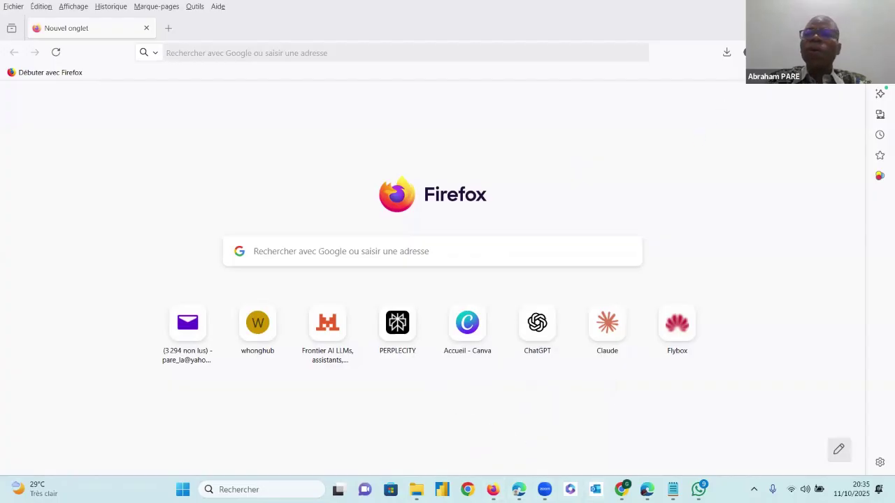
pyautogui.moveTo(854, 7)
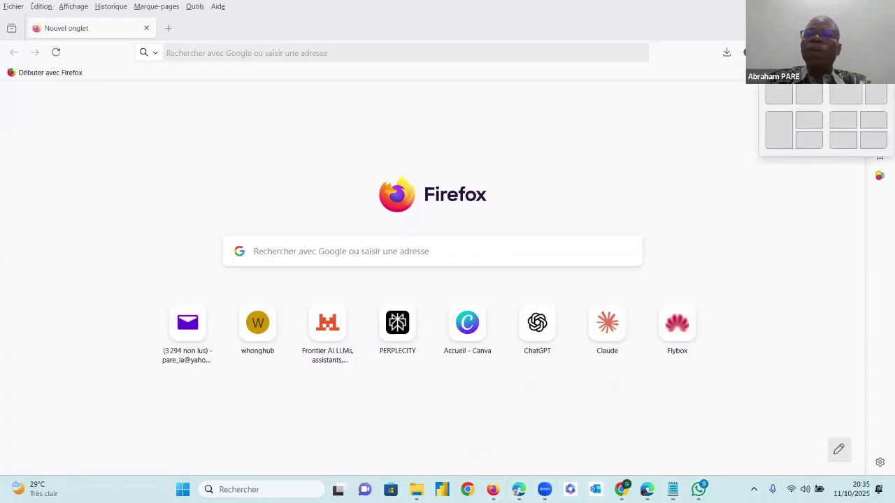
pyautogui.click(779, 95)
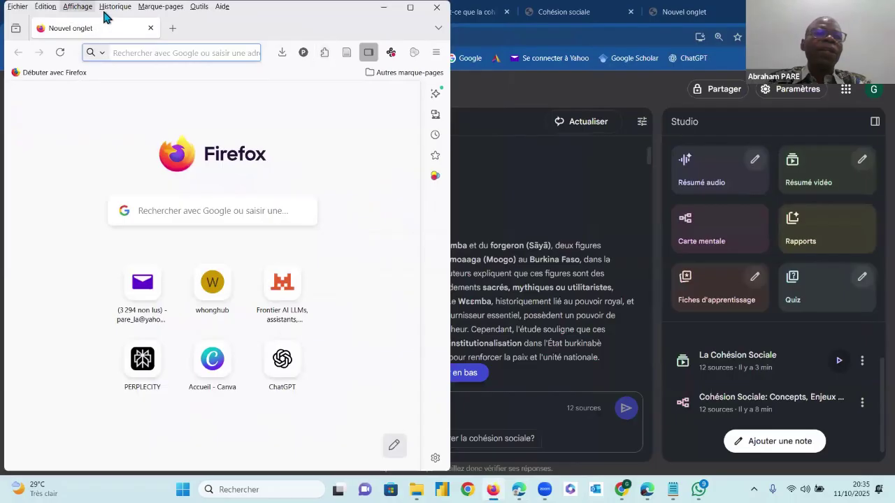
pyautogui.click(114, 7)
pyautogui.click(181, 80)
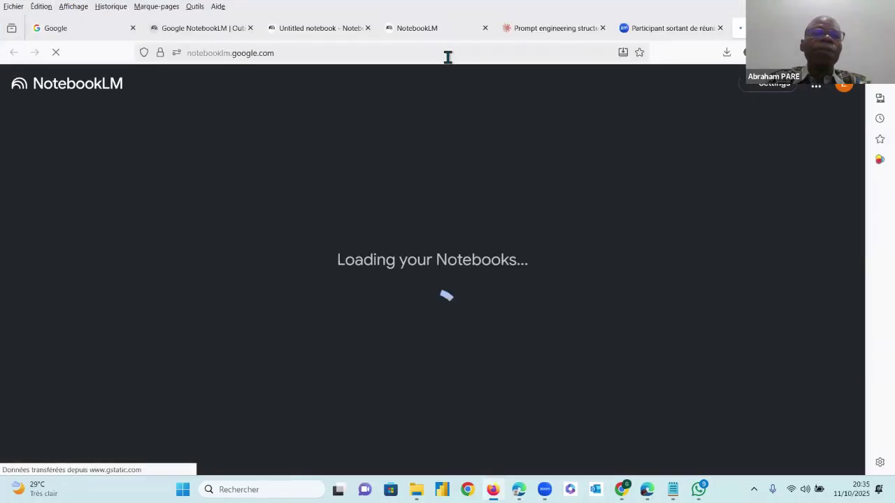
# Check the NotebookLM web address and view the Google NotebookLM presentation page among the restored tabs
pyautogui.click(465, 56)
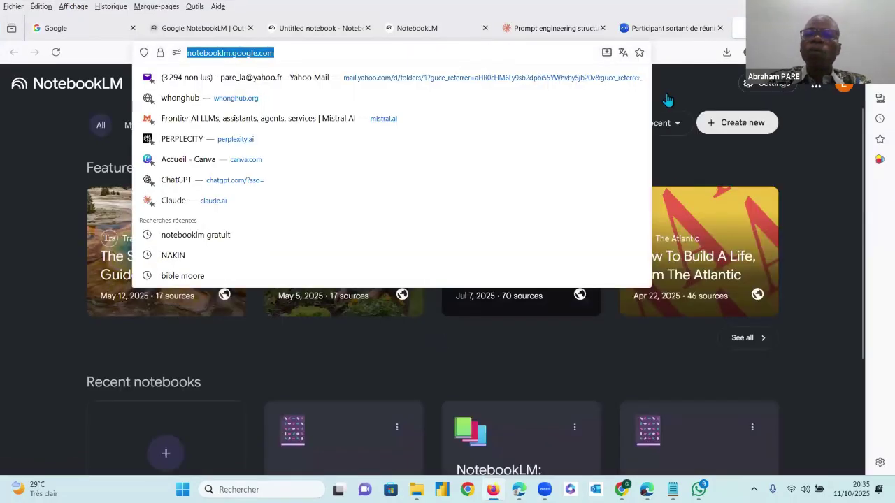
pyautogui.click(679, 78)
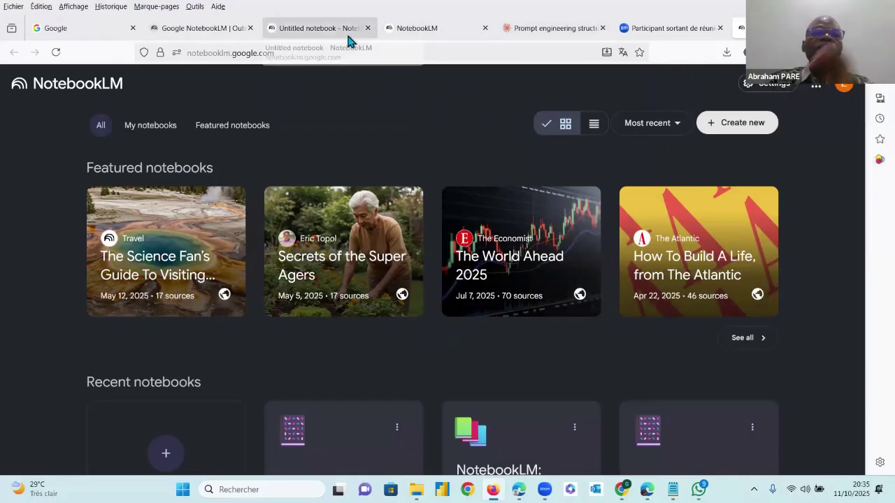
pyautogui.click(199, 28)
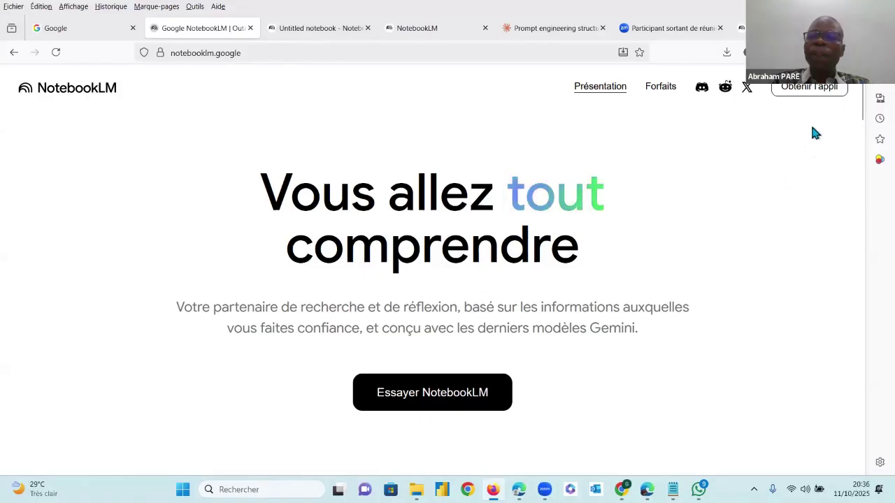
# Search Google for NOTEBOOKLM in a new tab and launch NotebookLM from its official site
pyautogui.hotkey('ctrl', 't')
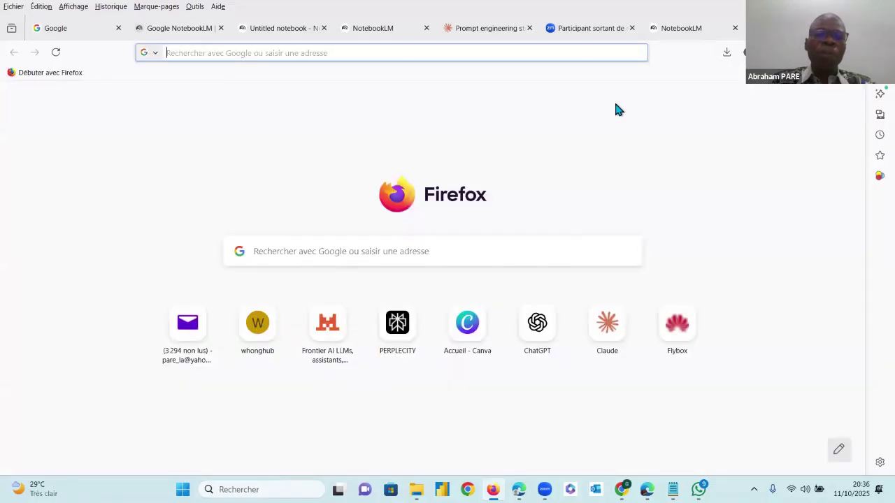
pyautogui.click(438, 252)
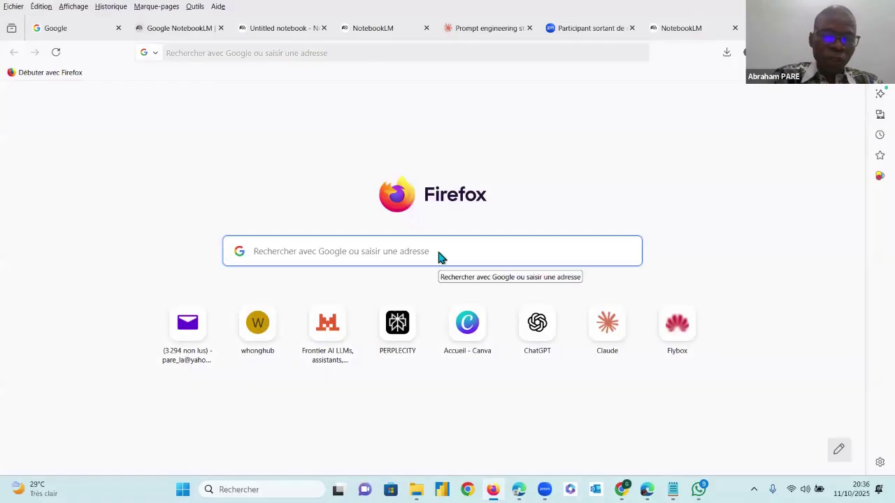
pyautogui.write('NOTE')
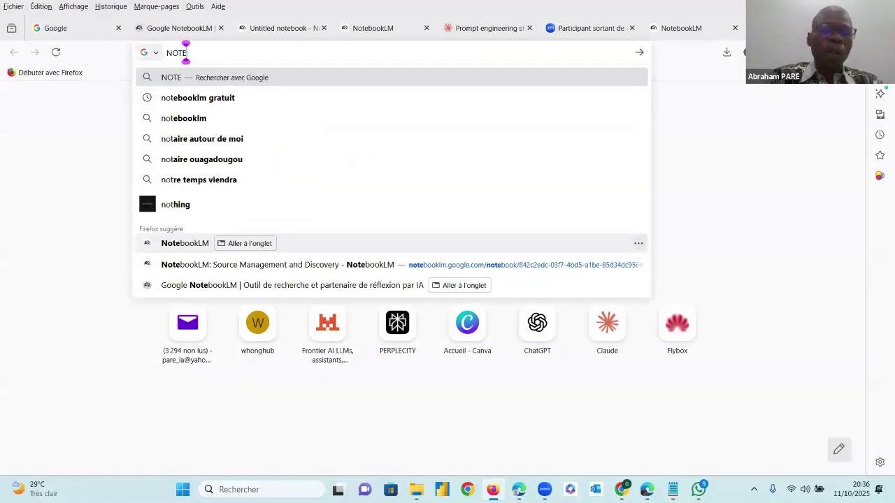
pyautogui.write('BO')
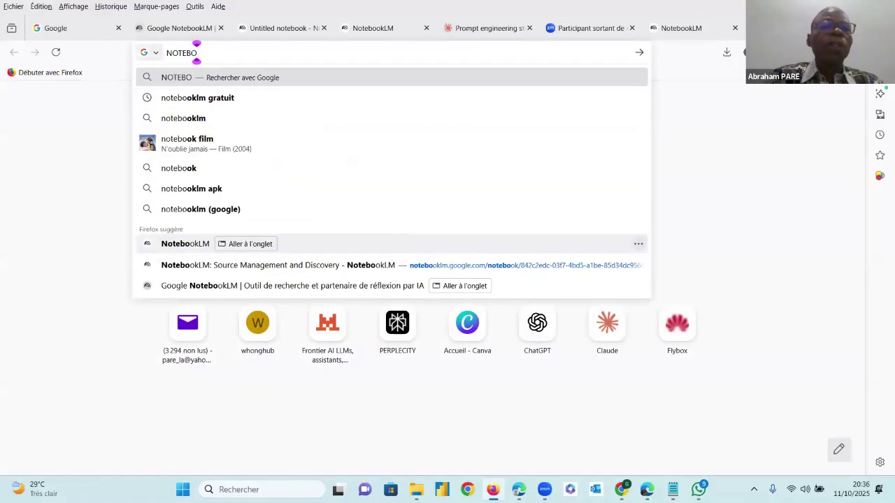
pyautogui.write('OKLM')
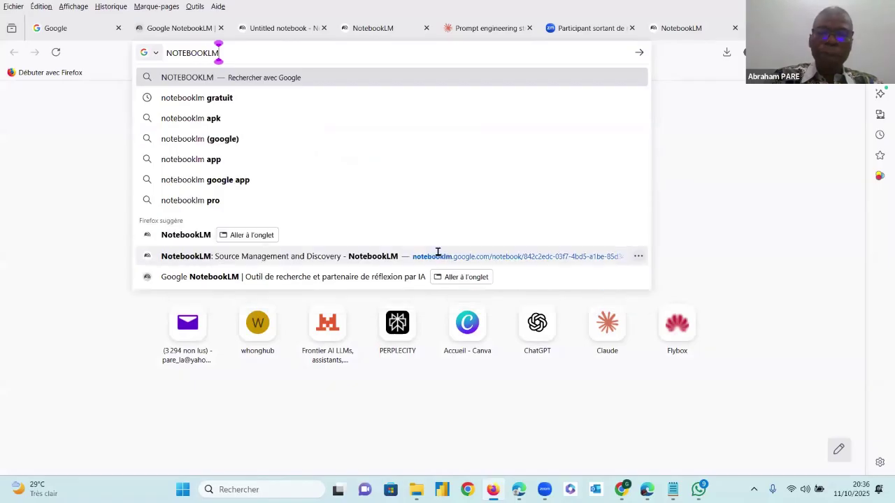
pyautogui.press('Return')
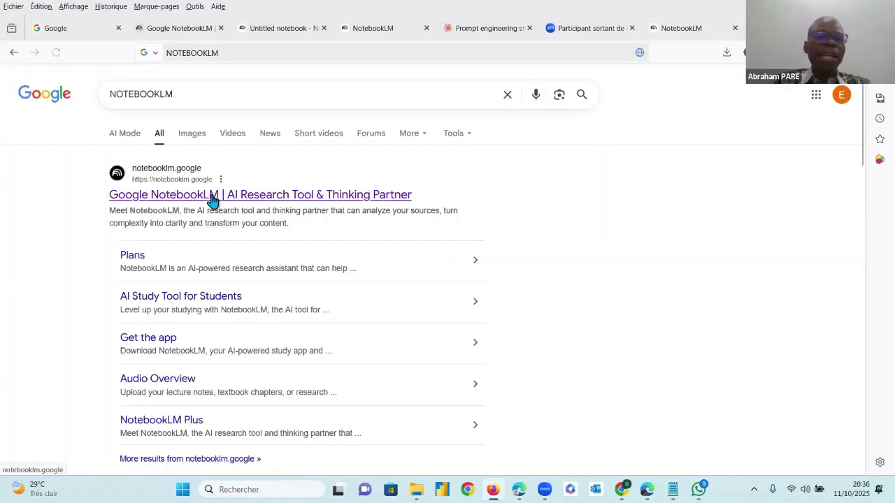
pyautogui.click(212, 200)
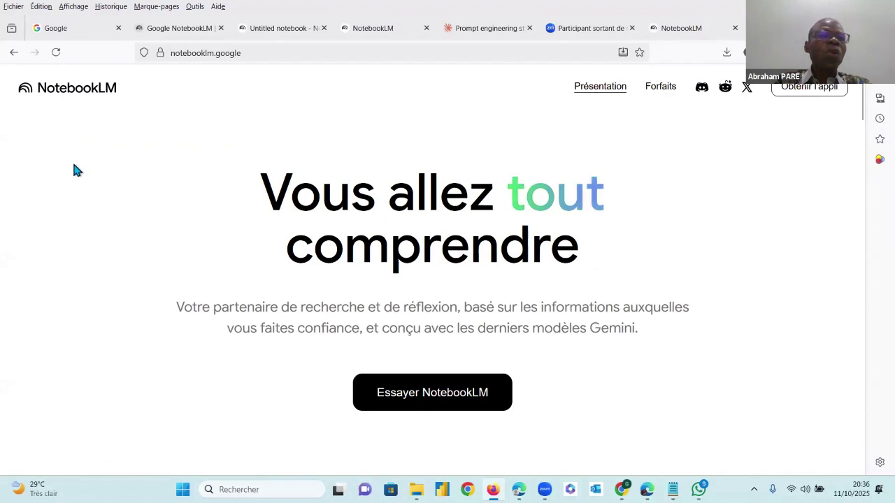
pyautogui.click(446, 398)
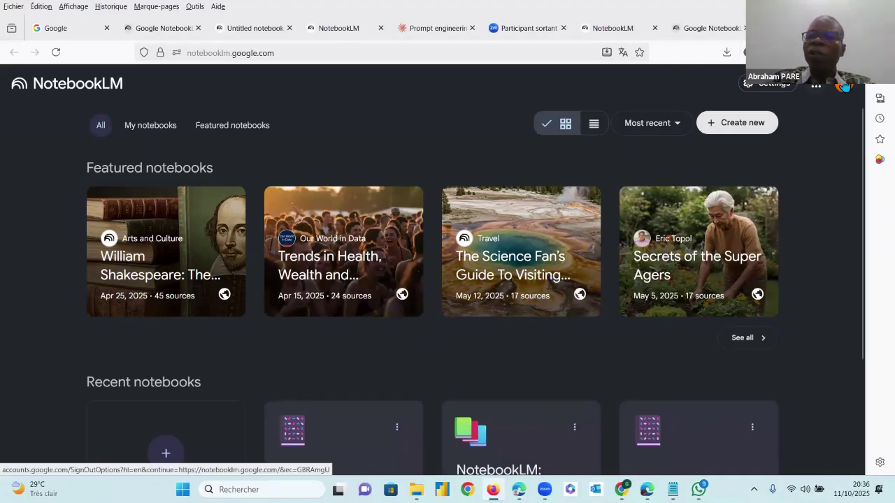
# View the signed-in Google account and the other available accounts, then close the account list
pyautogui.click(847, 88)
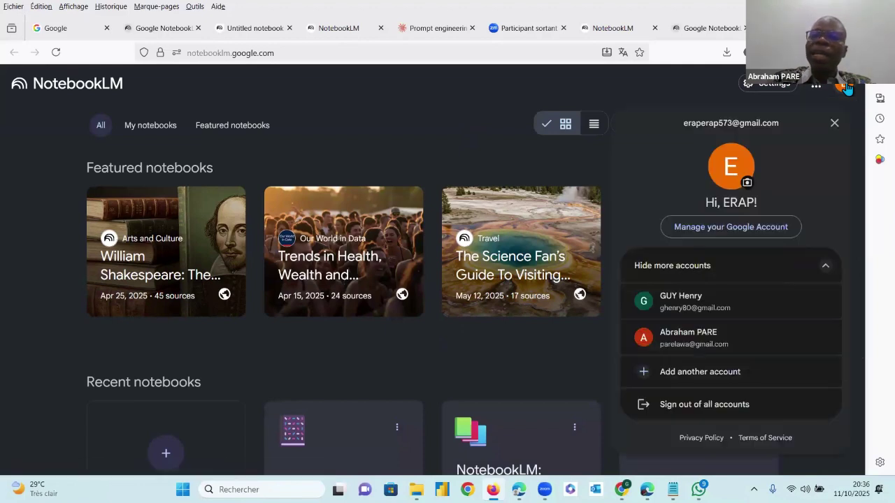
pyautogui.click(658, 84)
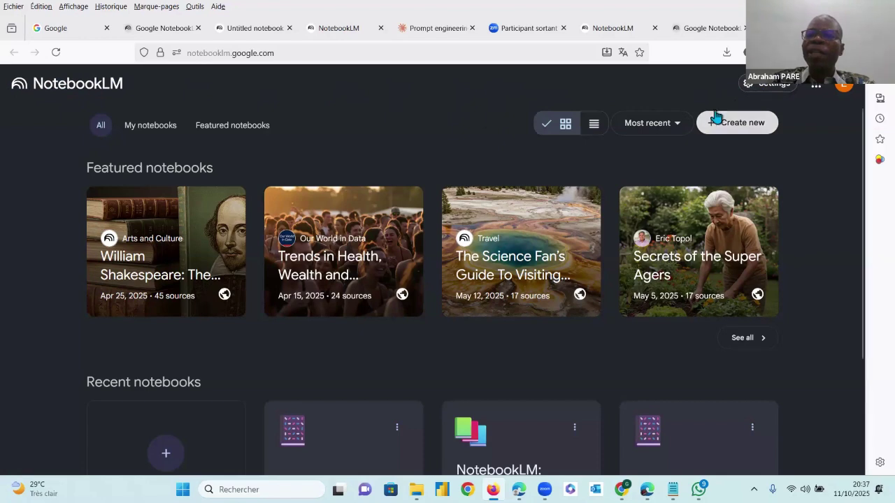
# Examine the languages available for NotebookLM's output language override, leaving the settings without saving
pyautogui.click(776, 85)
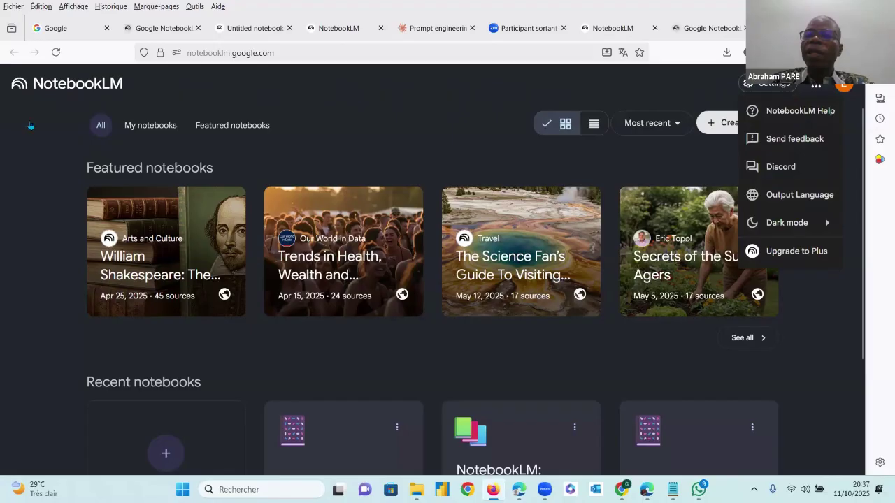
pyautogui.click(798, 196)
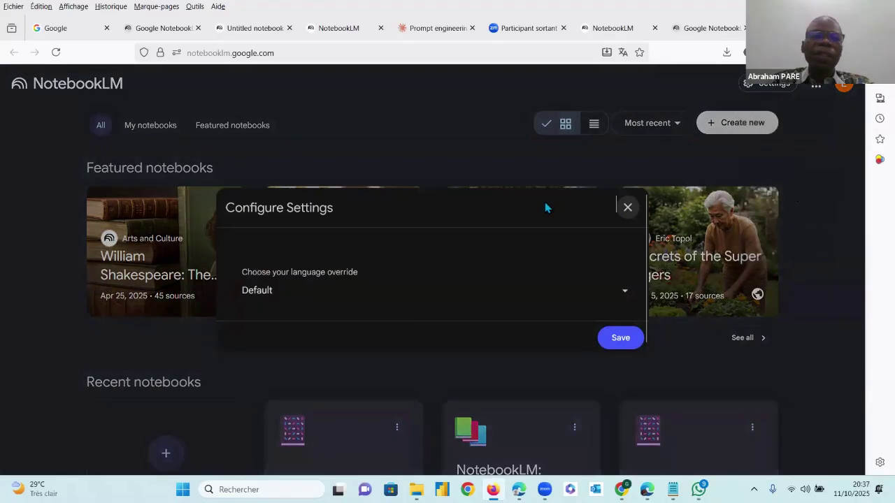
pyautogui.click(624, 295)
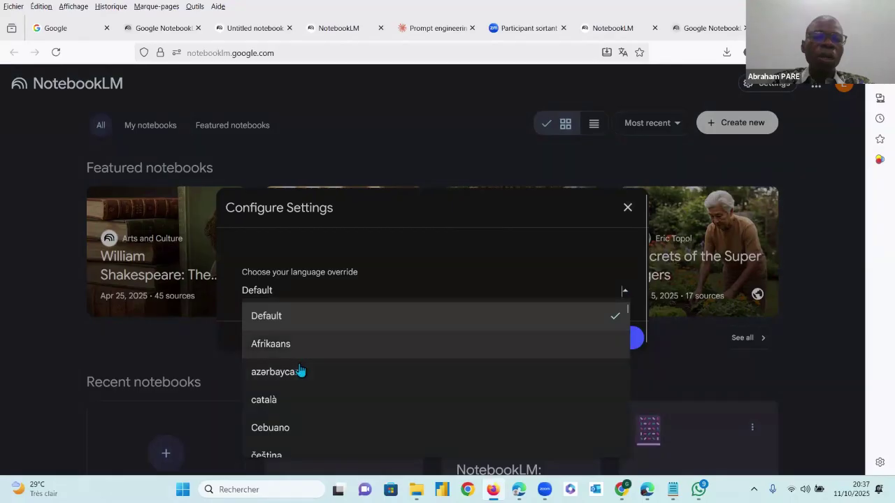
pyautogui.scroll(-4, 299, 369)
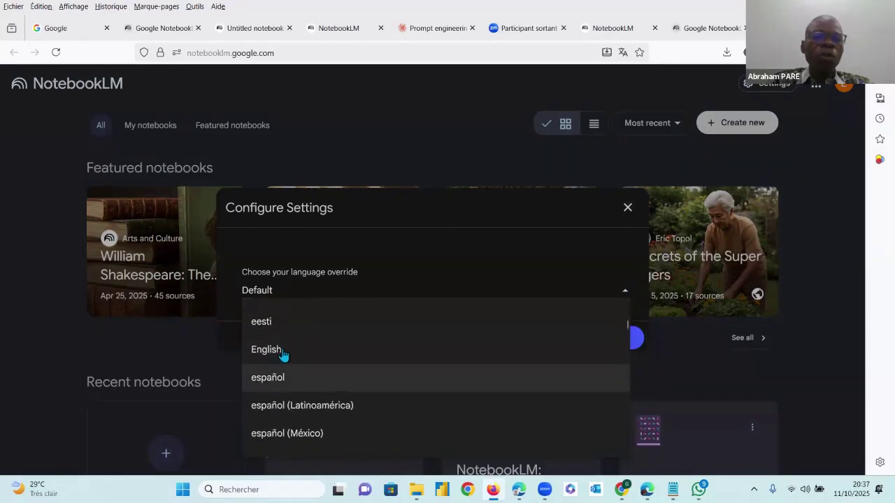
pyautogui.click(390, 123)
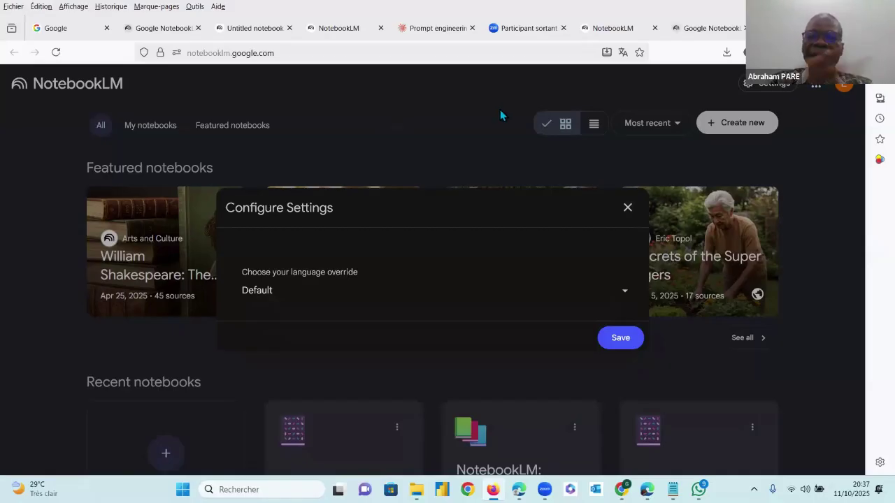
pyautogui.click(785, 86)
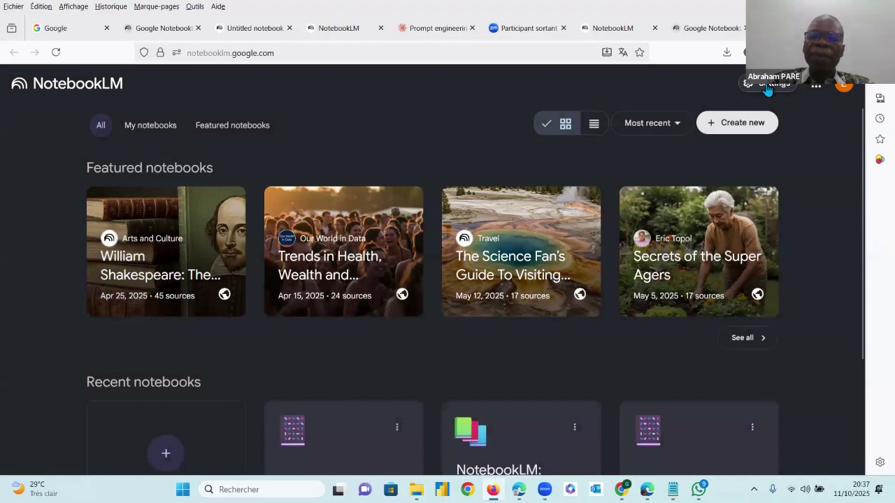
# Switch the NotebookLM interface to Light mode
pyautogui.click(769, 87)
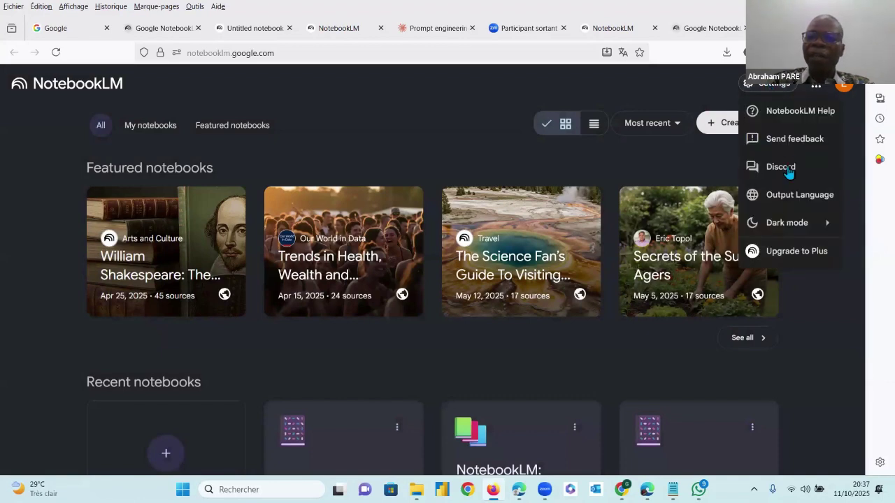
pyautogui.moveTo(792, 231)
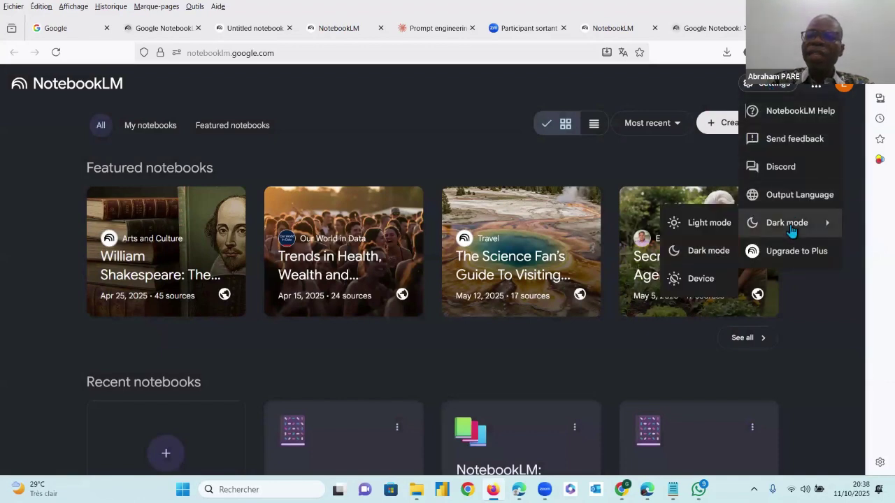
pyautogui.click(710, 229)
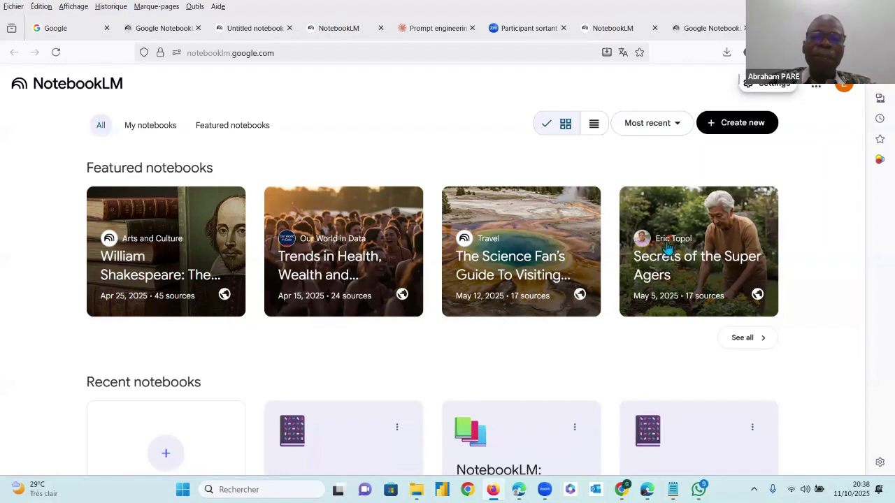
# Create a new notebook, review the options for adding sources, and close the source dialog without adding any
pyautogui.scroll(-2, 614, 313)
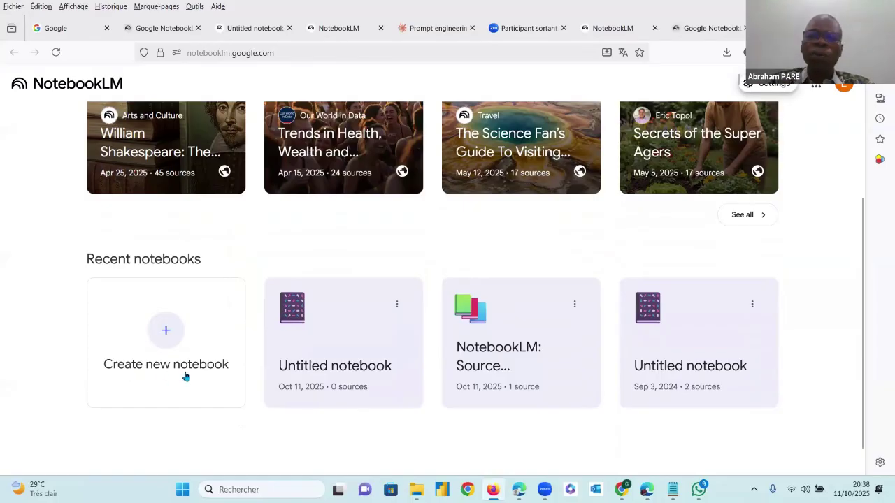
pyautogui.click(167, 333)
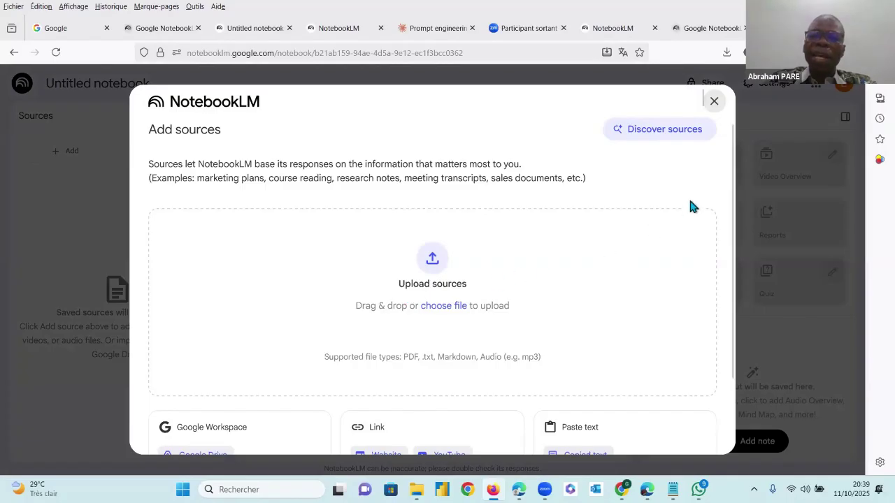
pyautogui.scroll(-2, 727, 258)
pyautogui.scroll(-1, 727, 257)
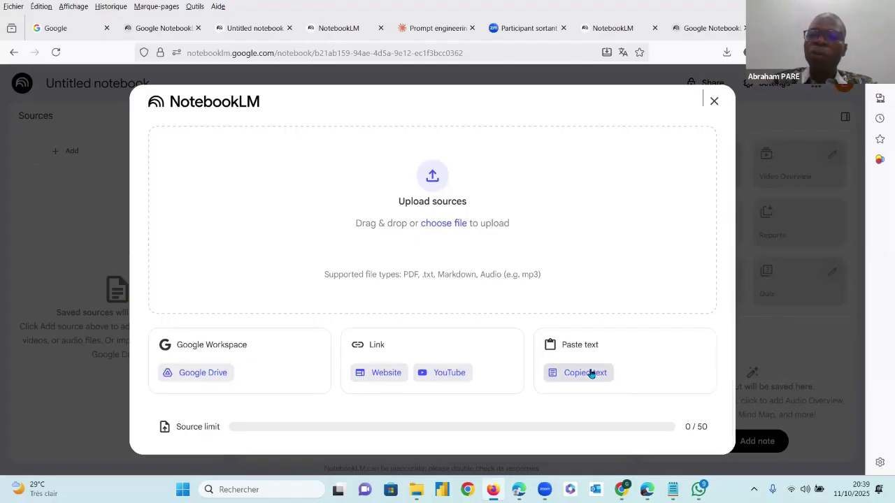
pyautogui.click(725, 303)
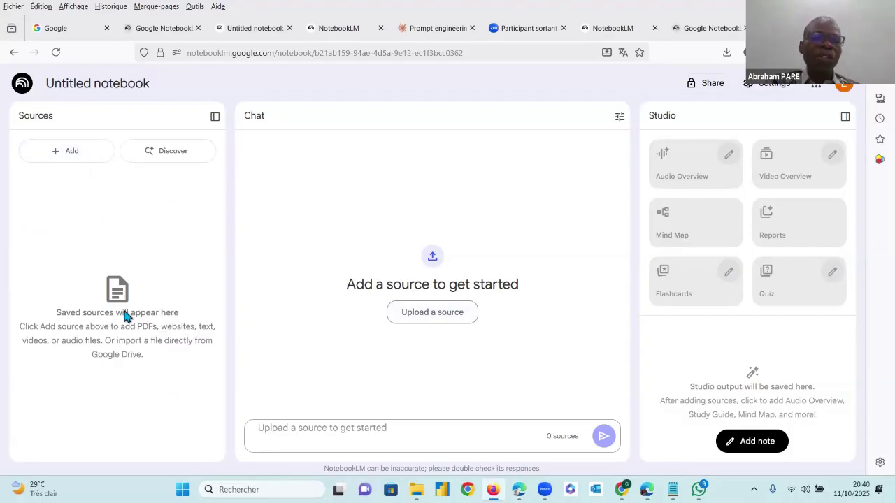
# Rename the untitled notebook as "COHESION SOCIALE"
pyautogui.click(130, 84)
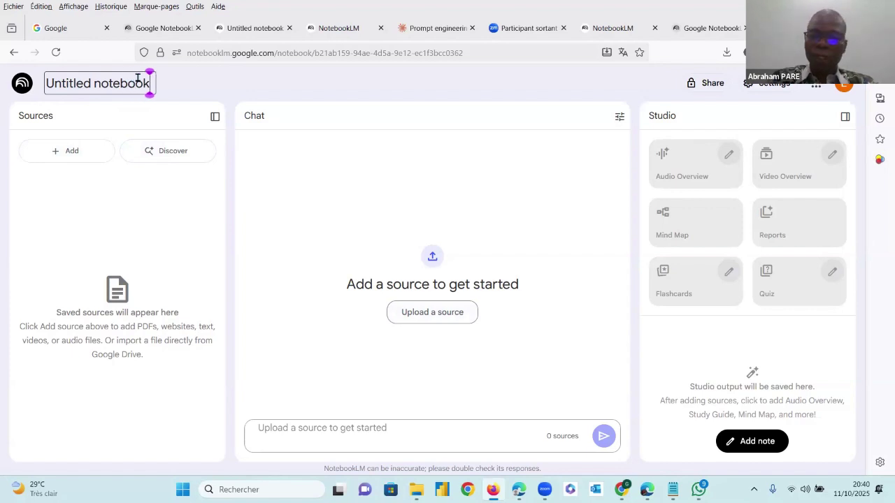
pyautogui.press('BackSpace')
pyautogui.press('BackSpace')
pyautogui.press('BackSpace')
pyautogui.press('BackSpace')
pyautogui.press('BackSpace')
pyautogui.press('BackSpace')
pyautogui.press('BackSpace')
pyautogui.press('BackSpace')
pyautogui.press('BackSpace')
pyautogui.press('BackSpace')
pyautogui.press('BackSpace')
pyautogui.press('BackSpace')
pyautogui.press('BackSpace')
pyautogui.press('BackSpace')
pyautogui.press('BackSpace')
pyautogui.press('BackSpace')
pyautogui.press('BackSpace')
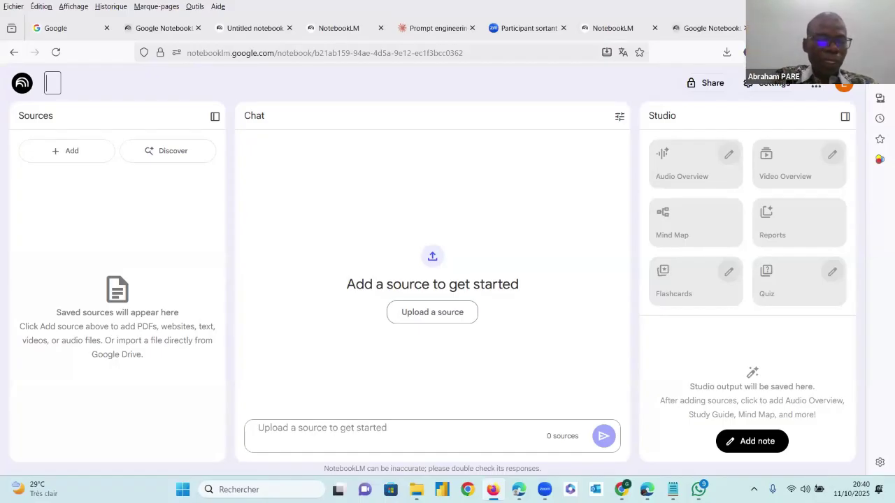
pyautogui.write('cO')
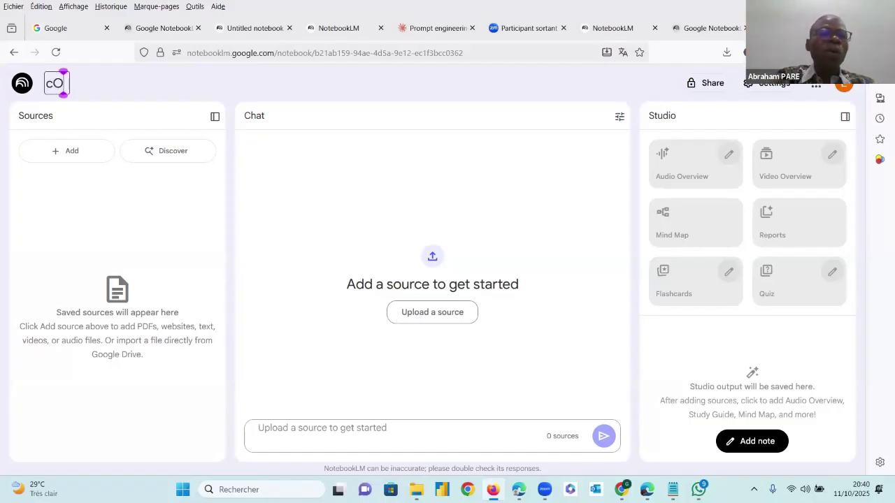
pyautogui.press('BackSpace')
pyautogui.write('COSE')
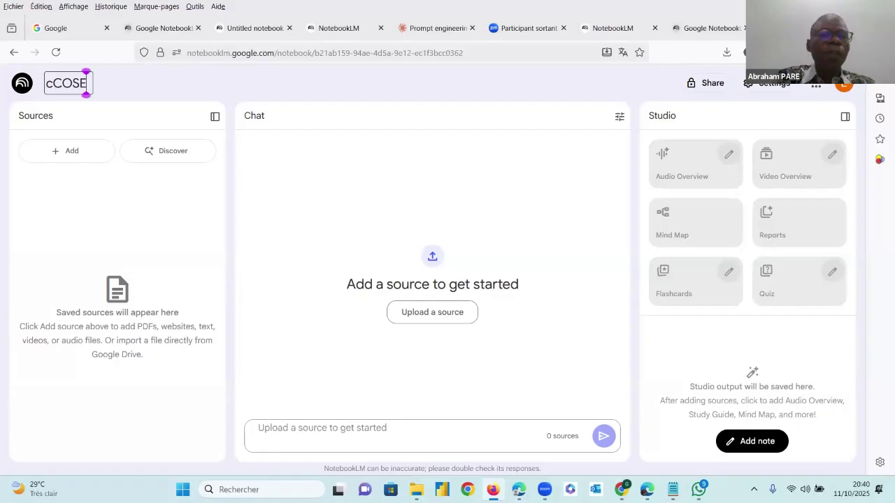
pyautogui.press('BackSpace')
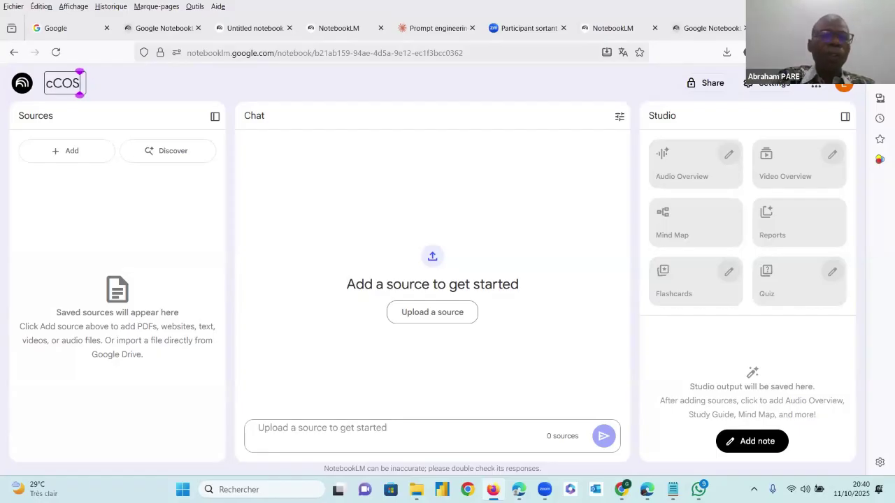
pyautogui.press('BackSpace')
pyautogui.press('BackSpace')
pyautogui.press('BackSpace')
pyautogui.press('BackSpace')
pyautogui.write('CO')
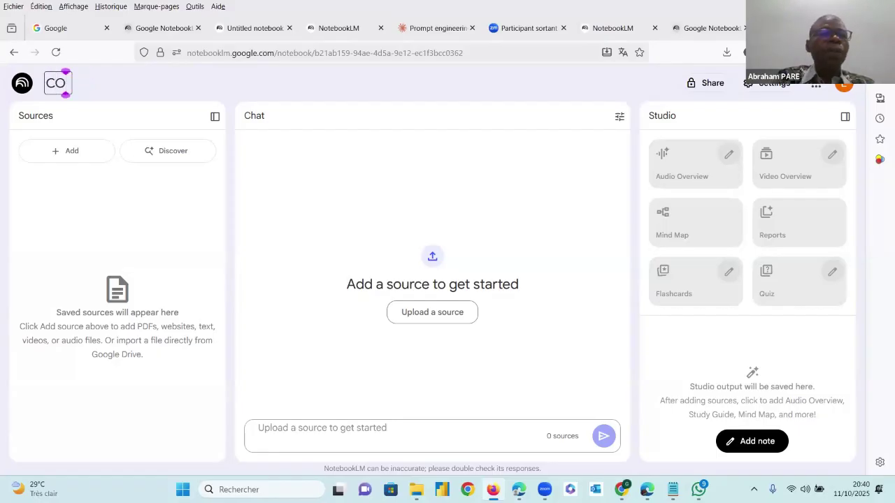
pyautogui.write('HESION SOCIALE')
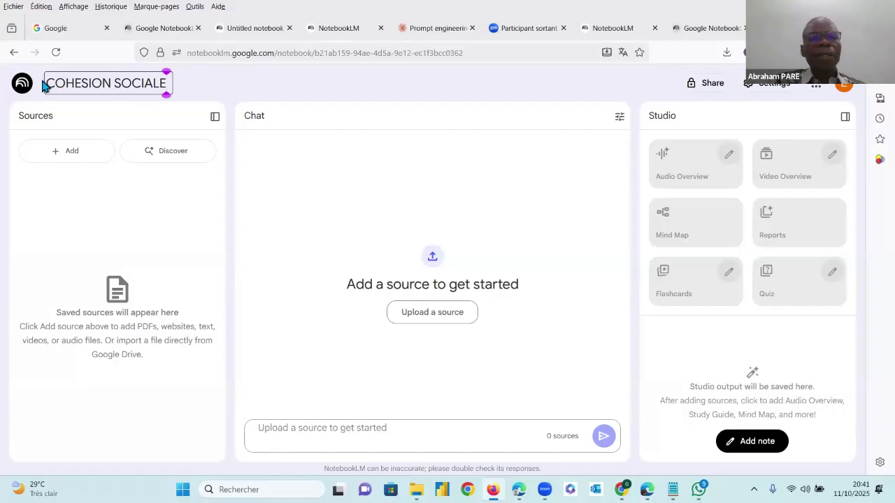
pyautogui.click(207, 85)
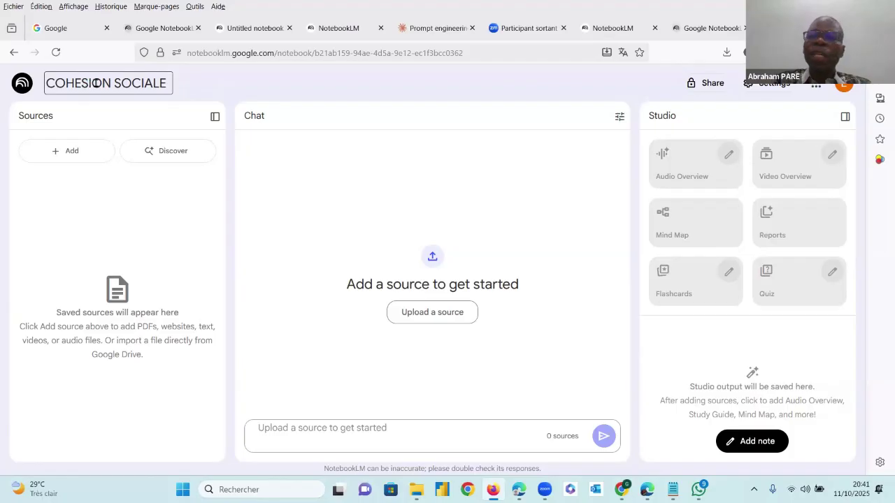
# Set the output language override to français and save the setting
pyautogui.click(780, 85)
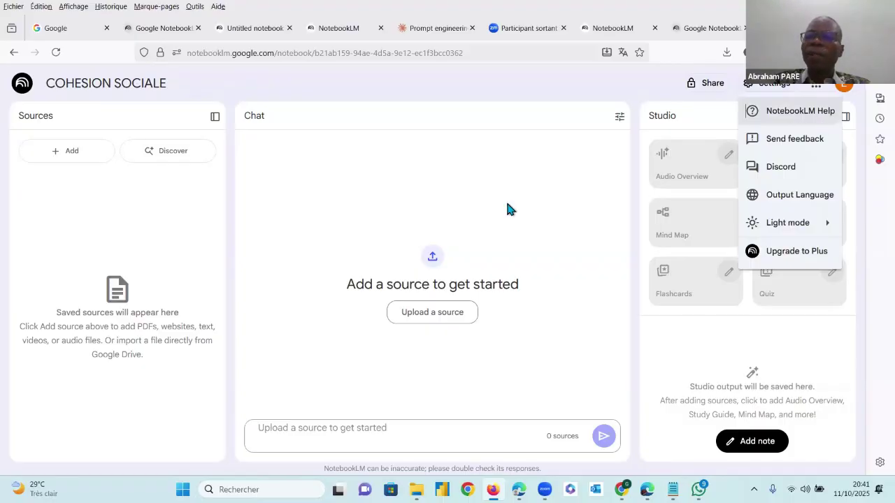
pyautogui.click(801, 202)
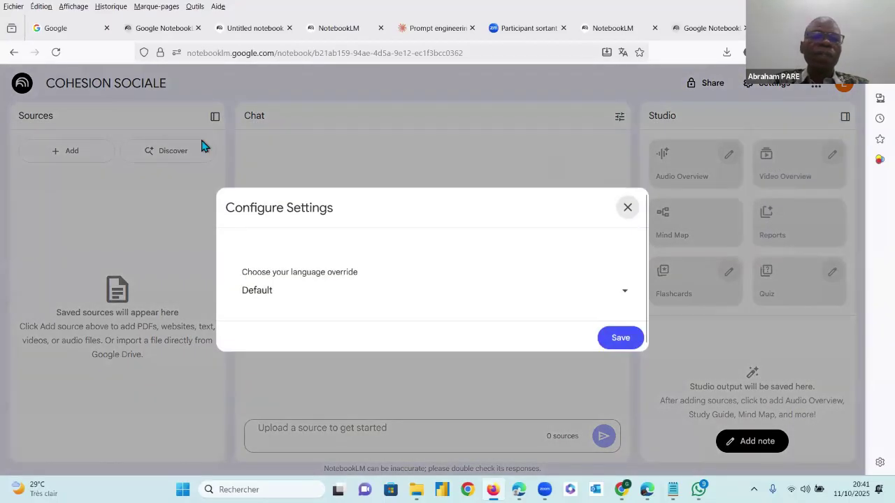
pyautogui.click(623, 299)
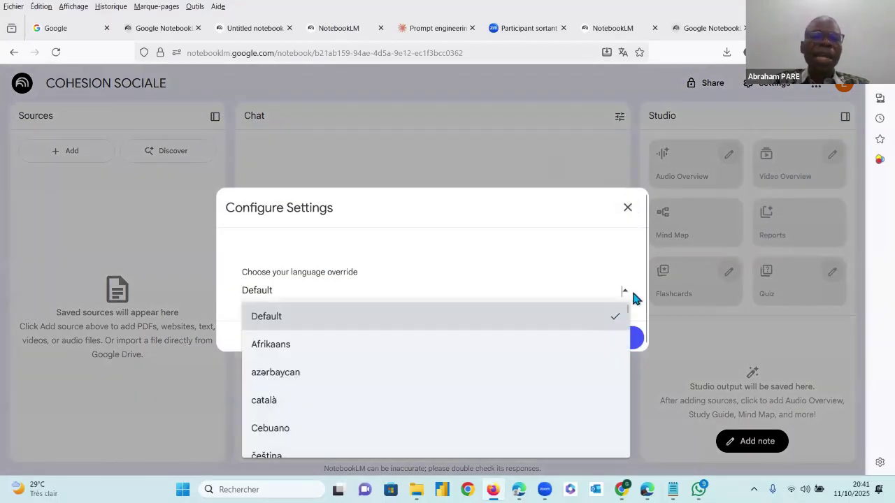
pyautogui.scroll(-3, 511, 390)
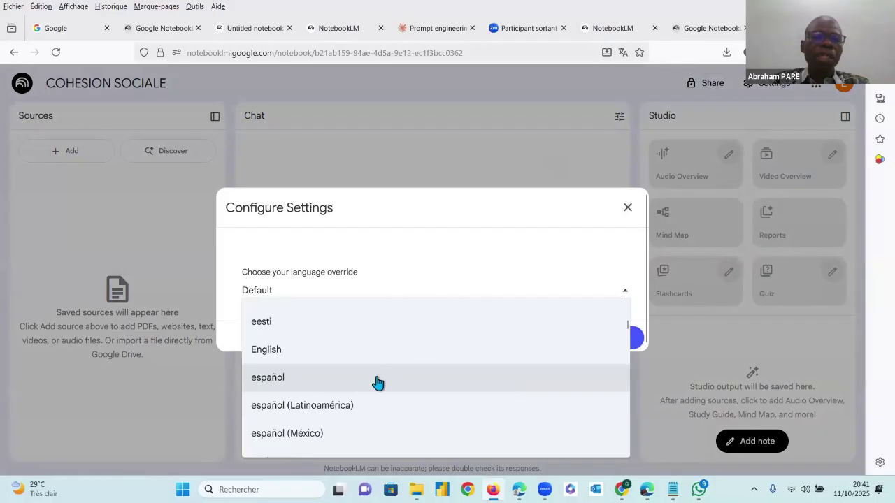
pyautogui.scroll(-3, 374, 382)
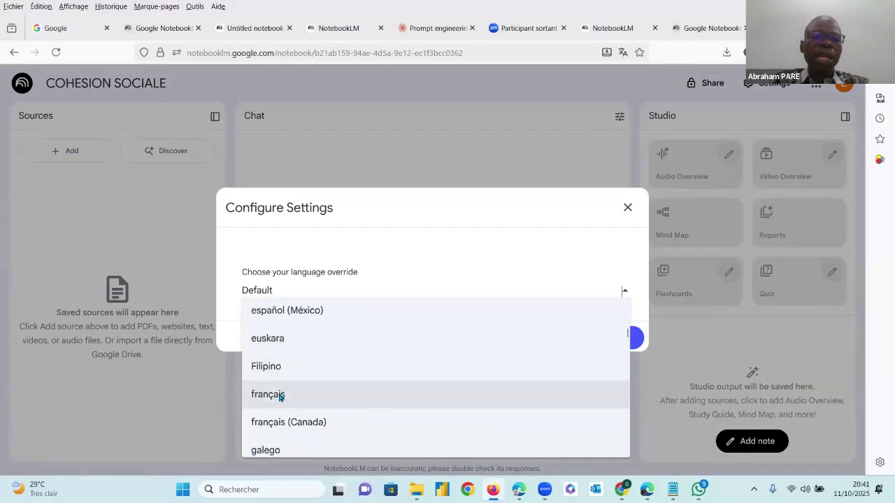
pyautogui.click(280, 394)
pyautogui.click(621, 339)
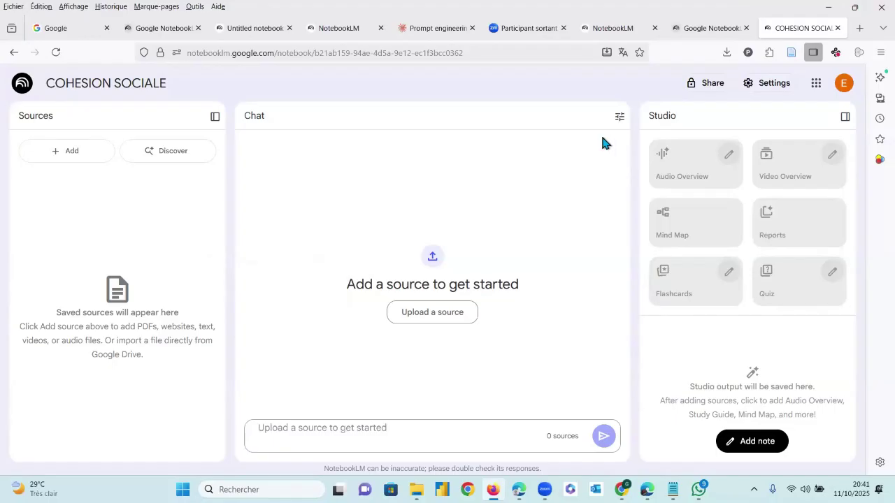
# Upload Gouvernance sociale en pays moaaga.pdf, LES THEMES EMERGENTS DANS LES PROGRAMMES EDUCATIFS BURKINABE.pdf and undp_mdg_cohesionsoc.pdf from the CAS1 folder as sources
pyautogui.click(121, 117)
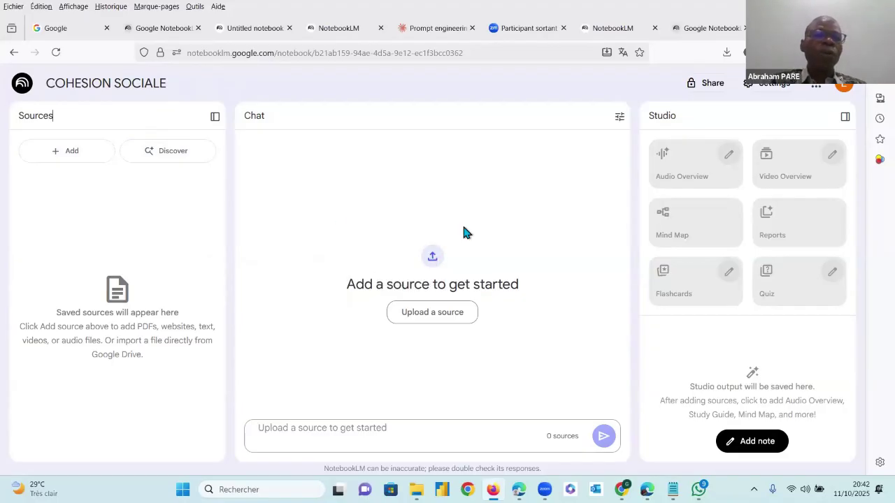
pyautogui.click(431, 259)
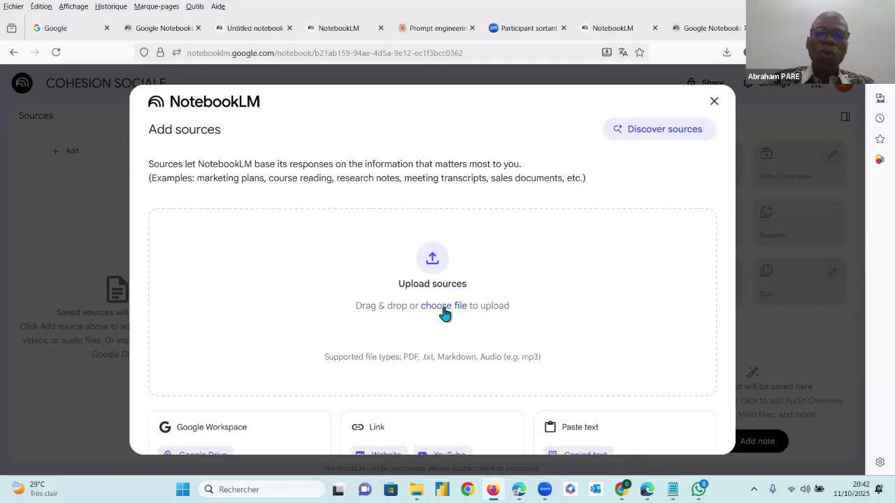
pyautogui.click(433, 262)
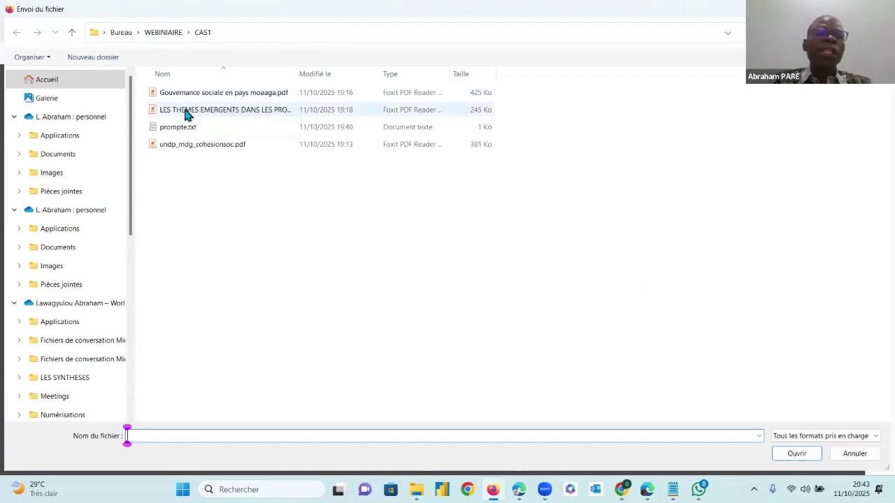
pyautogui.moveTo(146, 87); pyautogui.dragTo(167, 117)
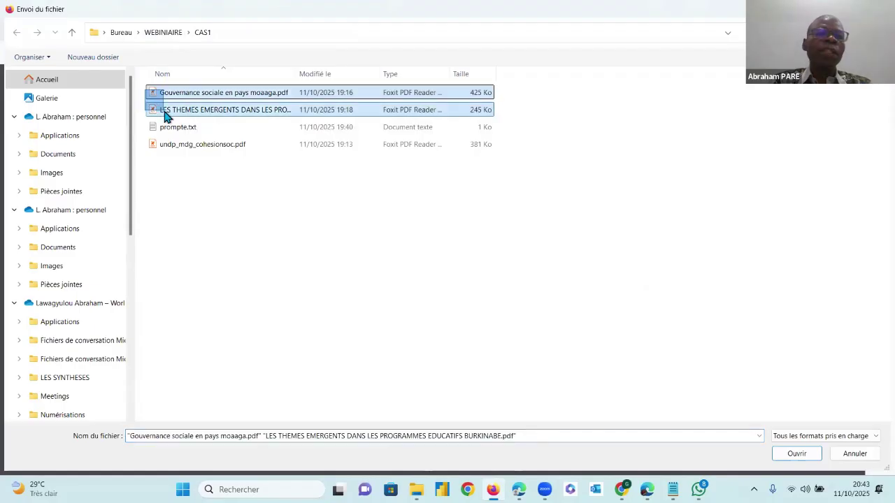
pyautogui.keyDown('ctrl'); pyautogui.click(209, 145); pyautogui.keyUp('ctrl')
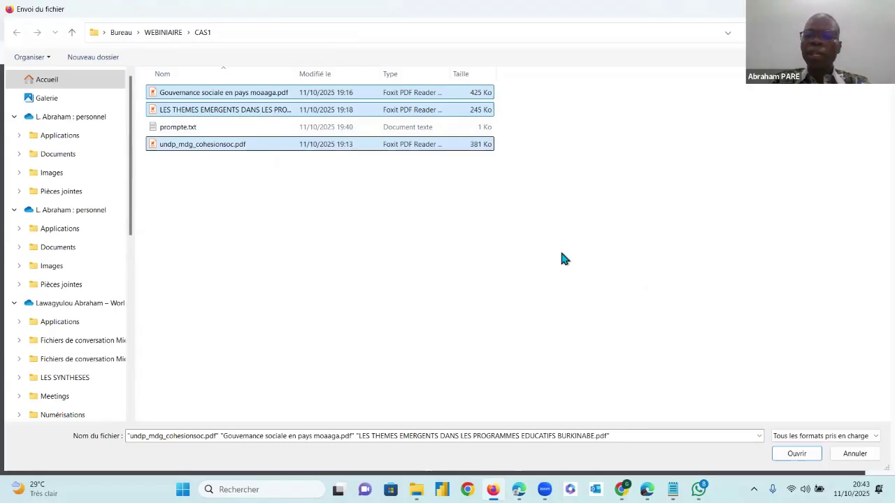
pyautogui.click(797, 459)
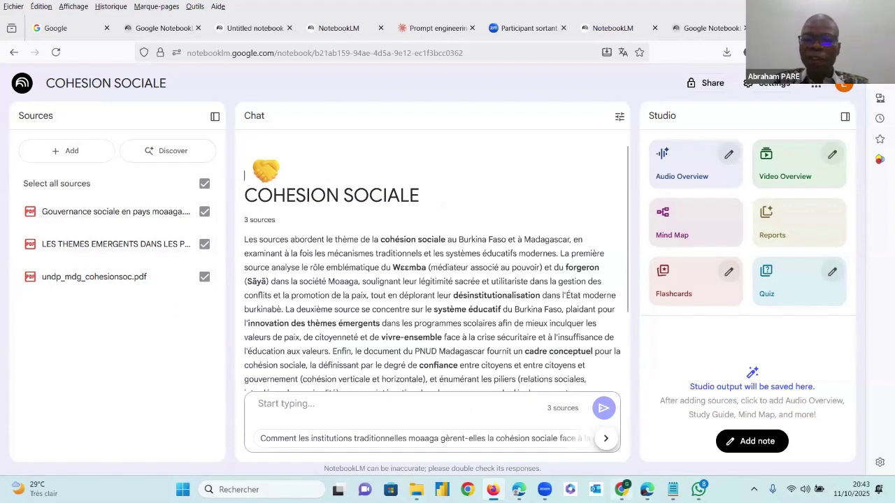
# Switch to the YouTube video "Qu'est-ce que la cohésion sociale ?" in Chrome, preview it briefly, and copy its URL
pyautogui.moveTo(621, 491)
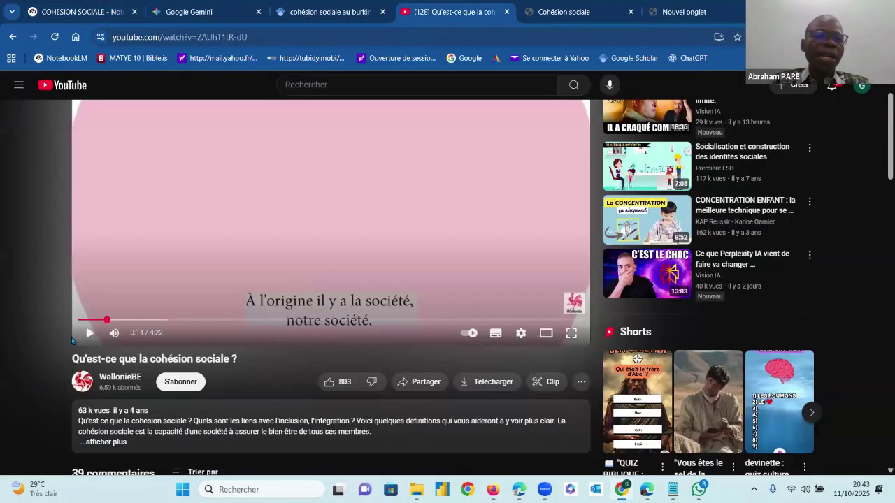
pyautogui.click(89, 333)
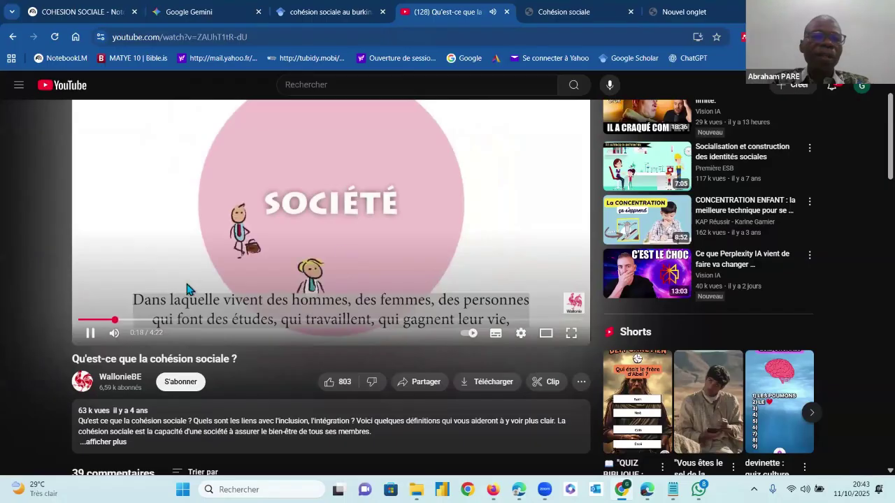
pyautogui.click(405, 209)
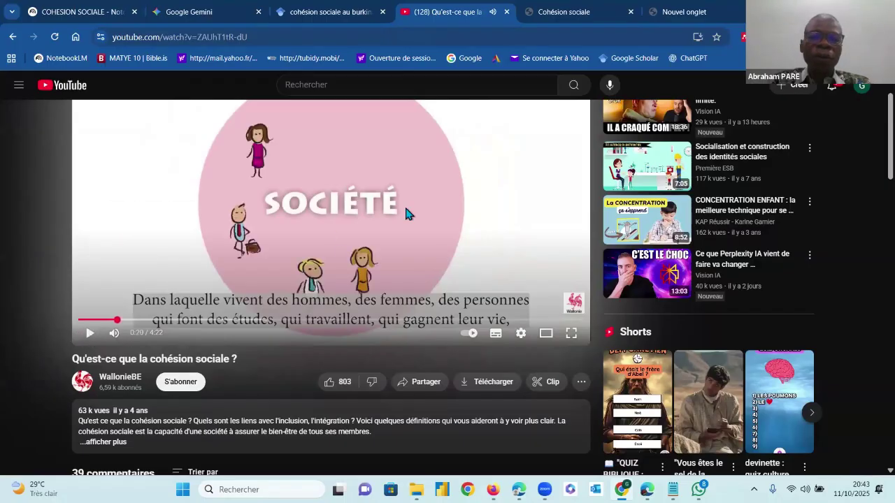
pyautogui.rightClick(435, 183)
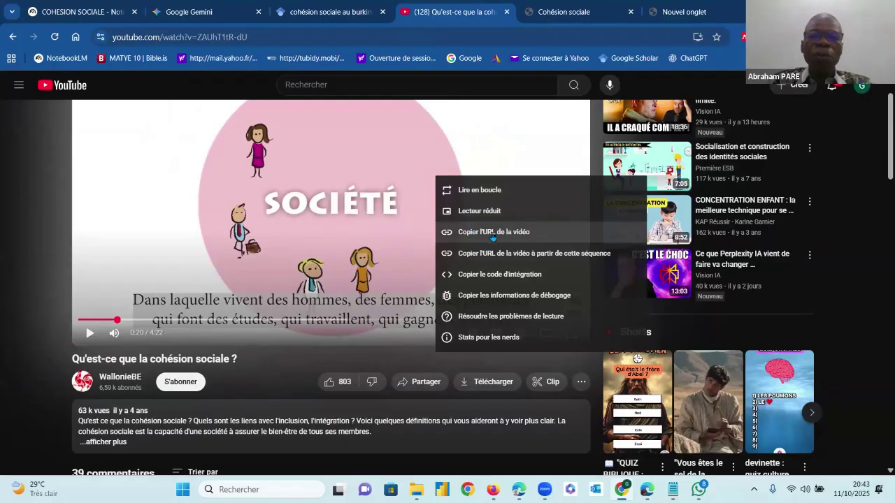
pyautogui.click(493, 238)
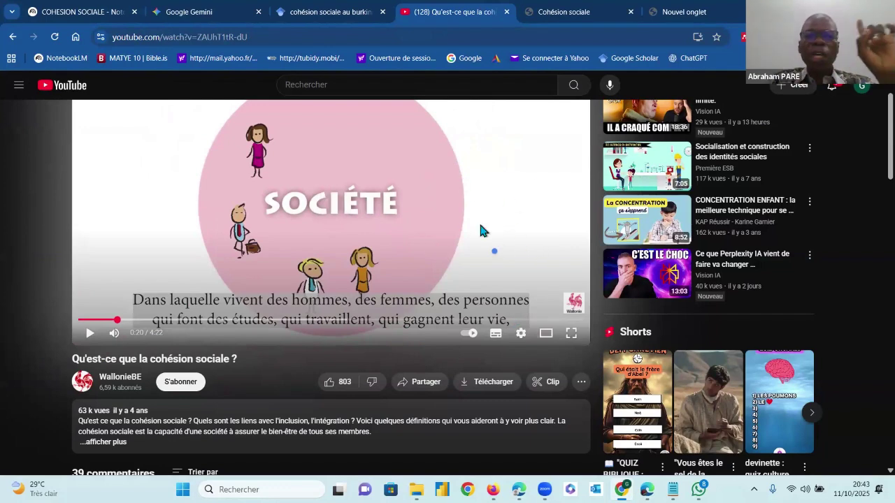
pyautogui.hotkey('alt', 'Tab')
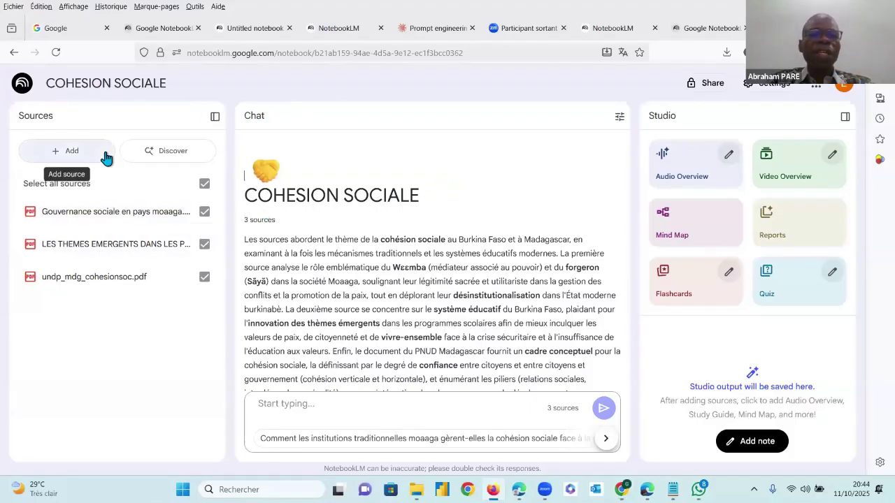
pyautogui.click(70, 150)
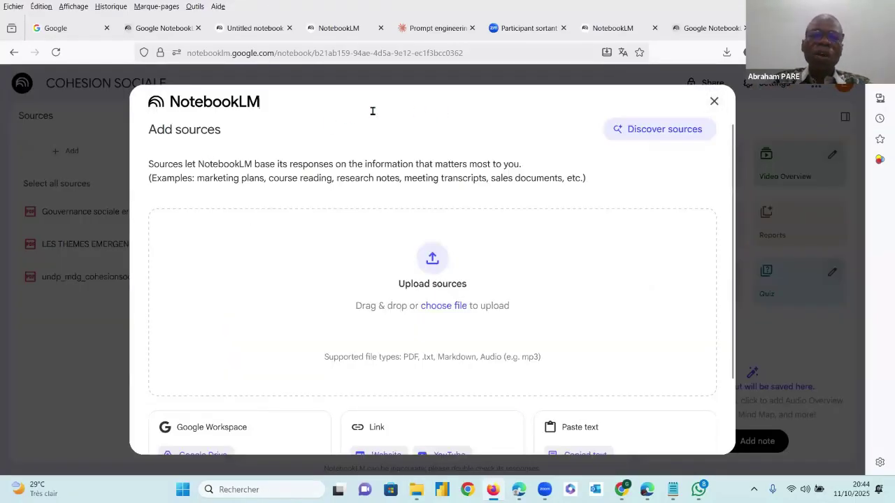
pyautogui.scroll(-1, 448, 315)
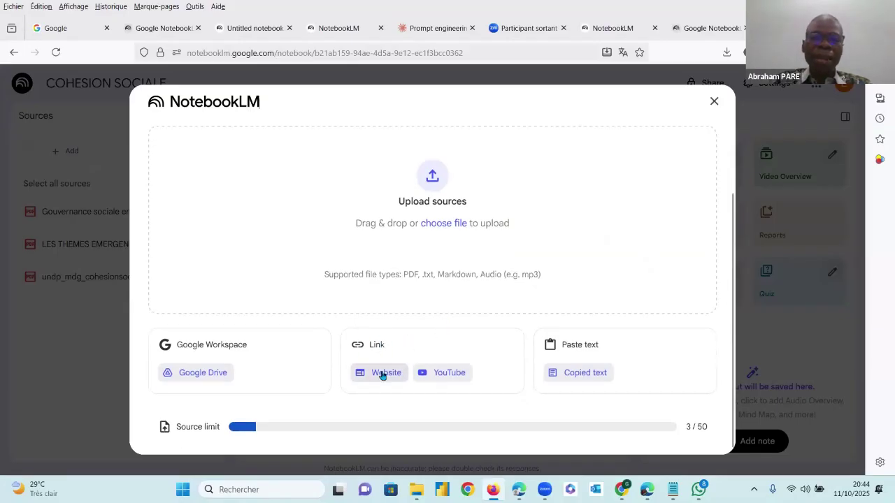
pyautogui.click(445, 380)
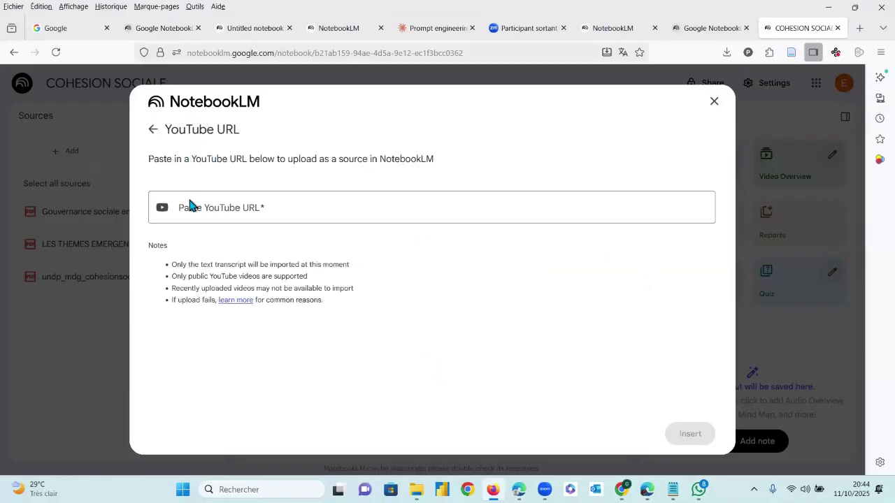
pyautogui.click(248, 209)
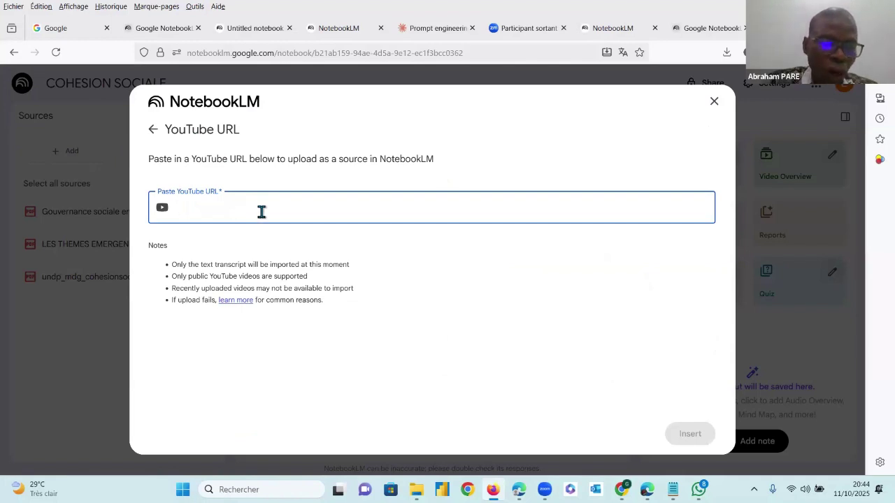
pyautogui.rightClick(194, 207)
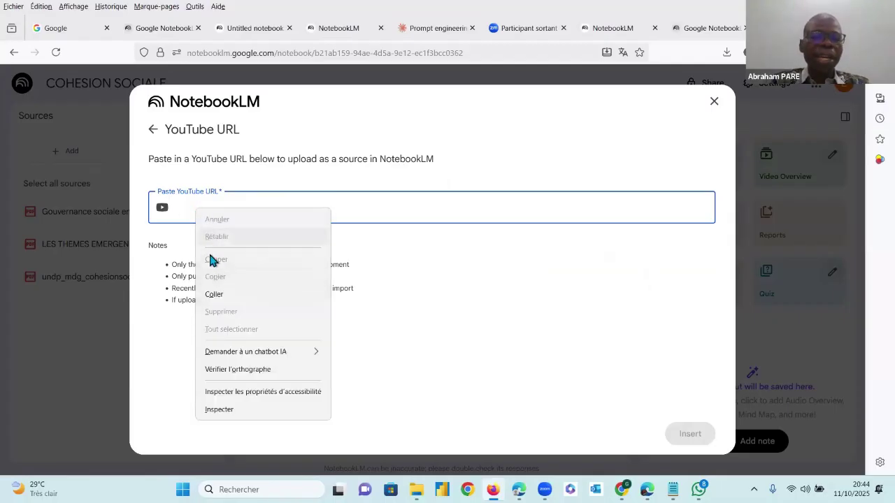
pyautogui.click(220, 296)
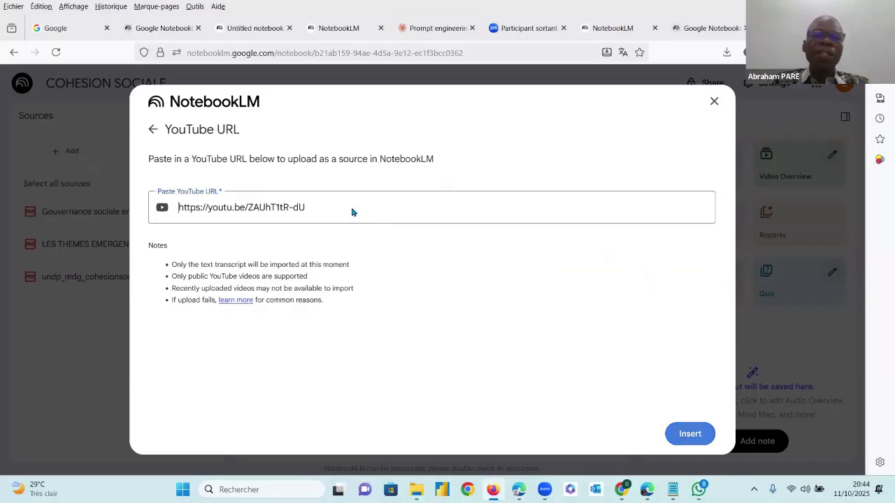
pyautogui.press('Return')
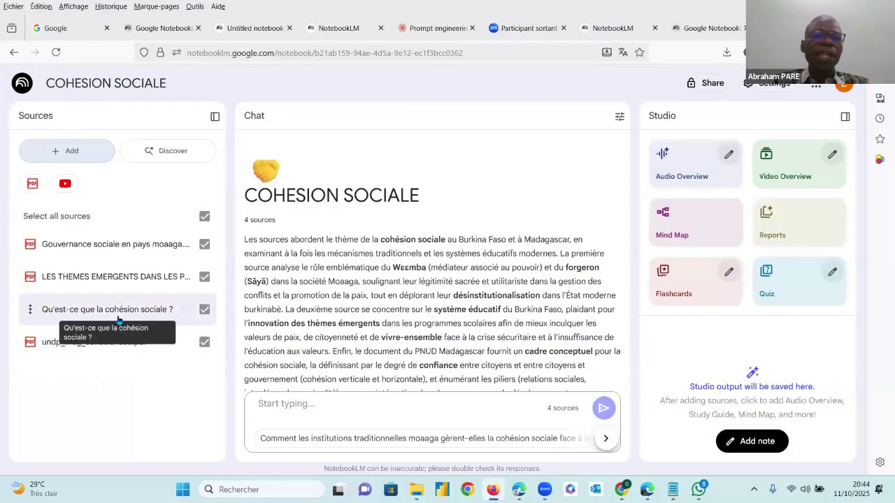
# Return to the YouTube video in Chrome and resume its playback
pyautogui.hotkey('alt', 'Tab')
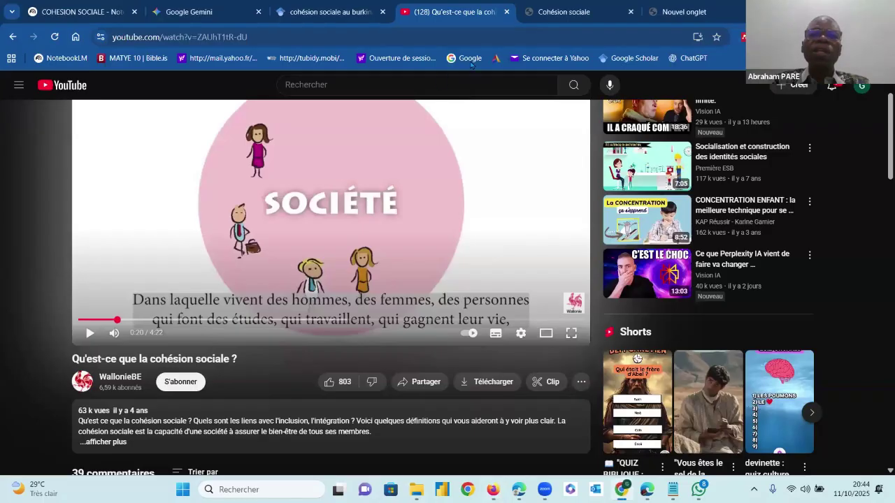
pyautogui.click(93, 333)
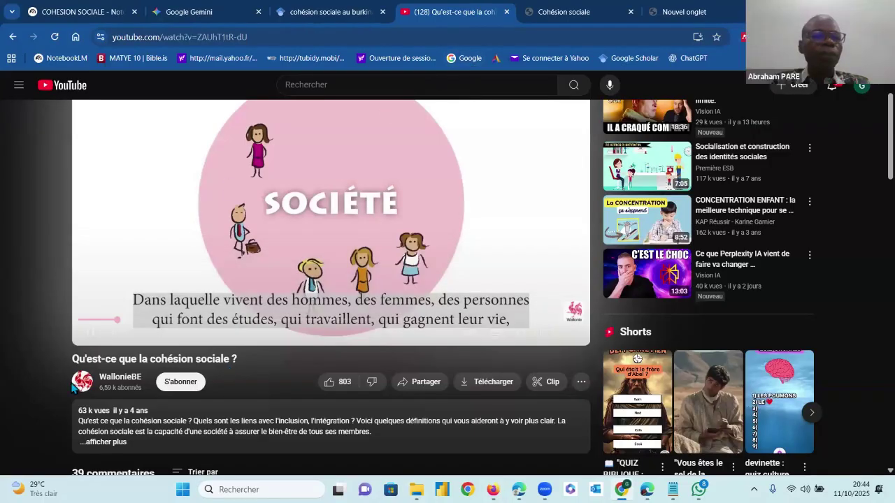
# Pause the YouTube video in Chrome and switch back to the NotebookLM notebook in Firefox
pyautogui.click(95, 341)
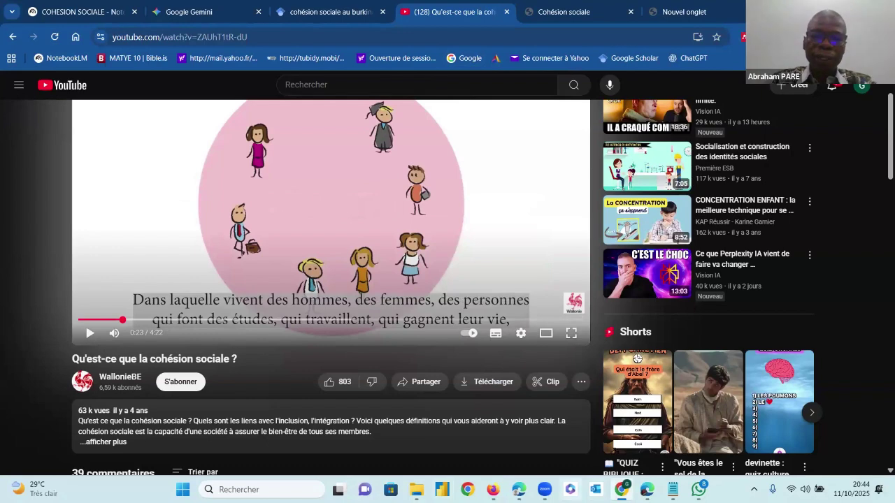
pyautogui.click(493, 483)
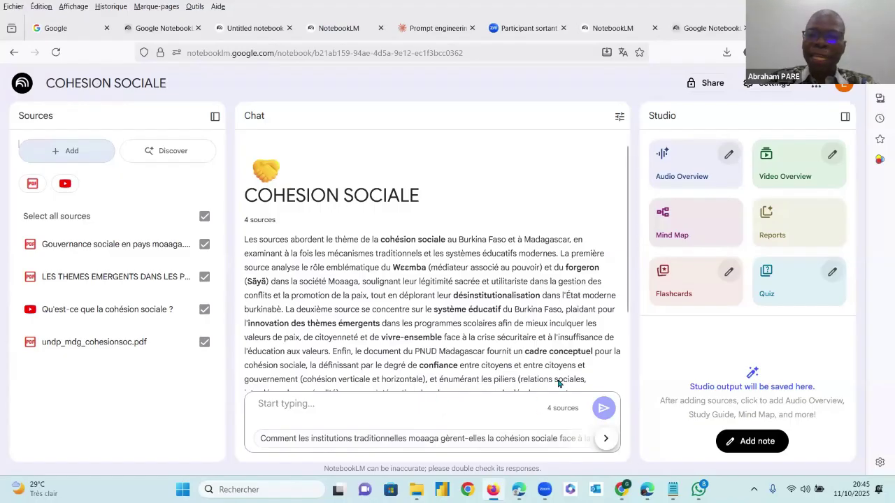
# Switch to WhatsApp and restore it from full screen to a smaller window
pyautogui.moveTo(698, 489)
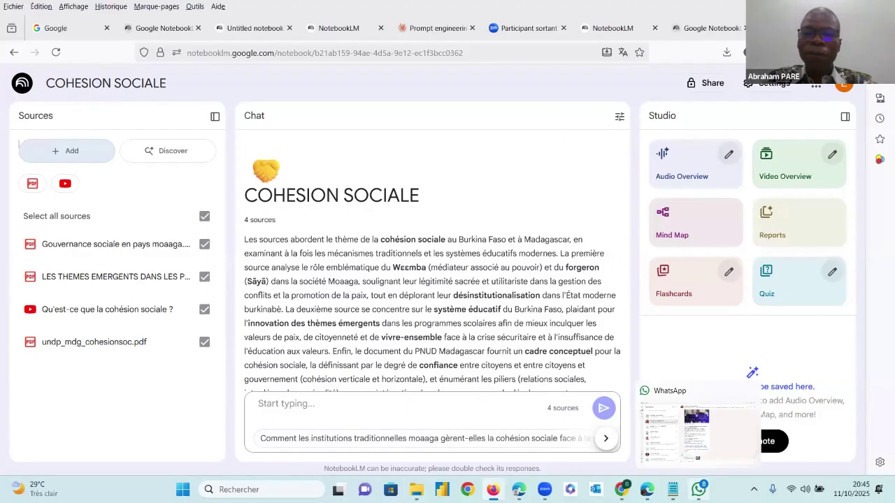
pyautogui.click(699, 489)
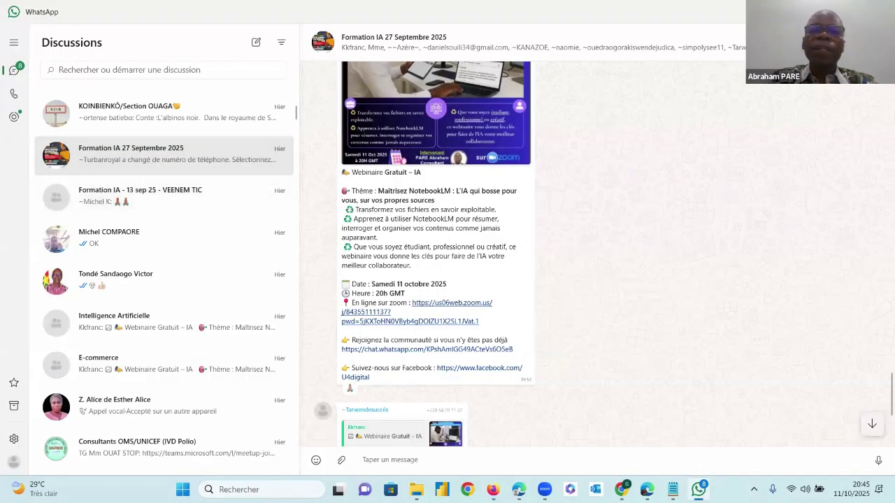
pyautogui.click(854, 9)
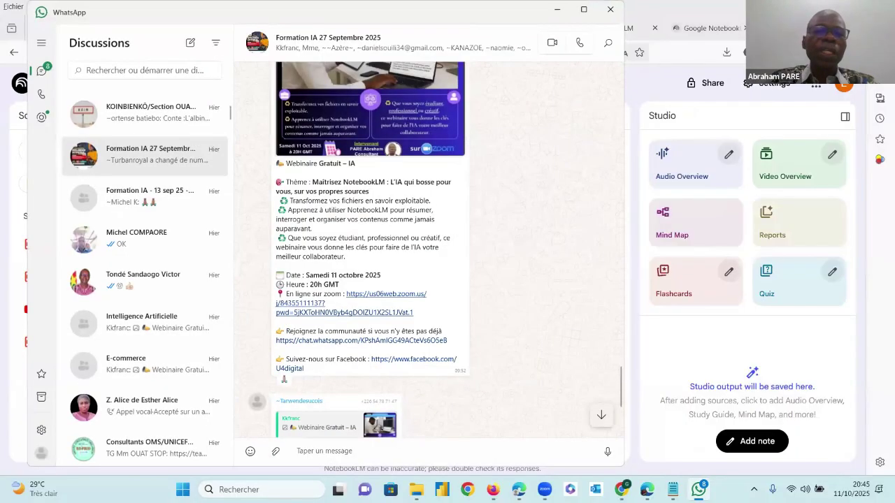
# In File Explorer, open the CAS1 folder and copy Gouvernance sociale en pays moaaga.pdf, the LES THEMES EMERGENTS PDF and undp_mdg_cohesionsoc.pdf
pyautogui.hotkey('alt', 'Tab')
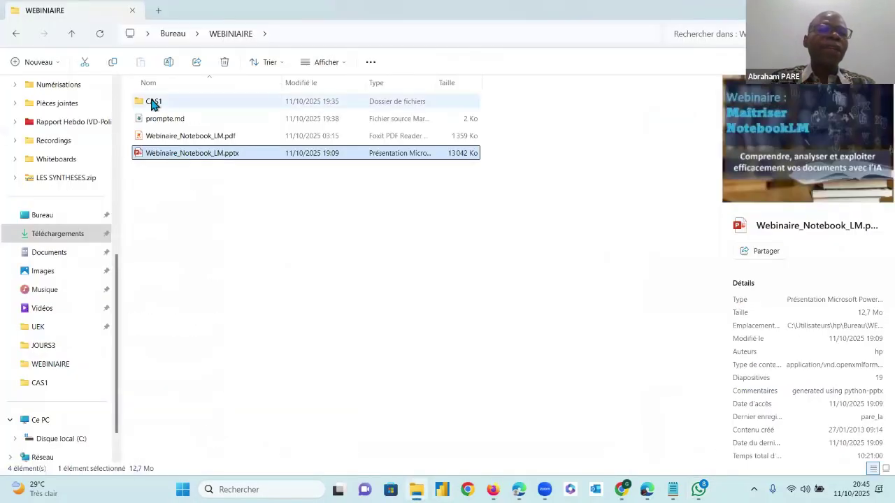
pyautogui.doubleClick(152, 102)
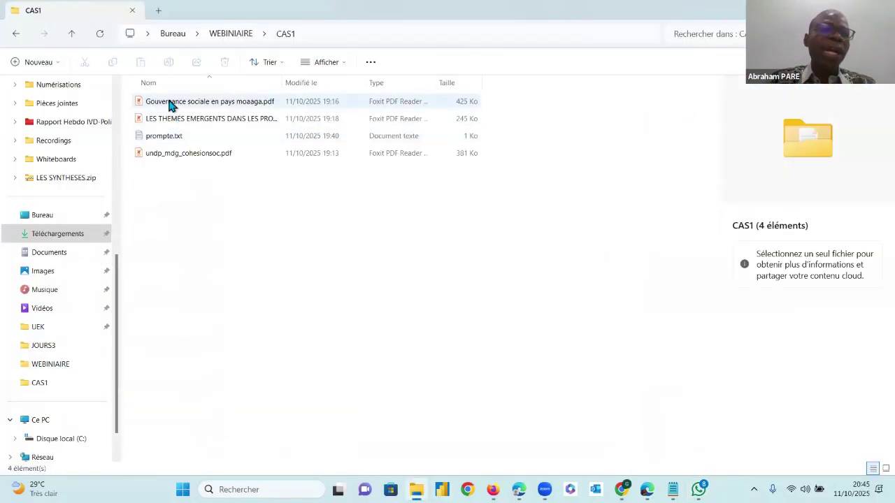
pyautogui.click(170, 104)
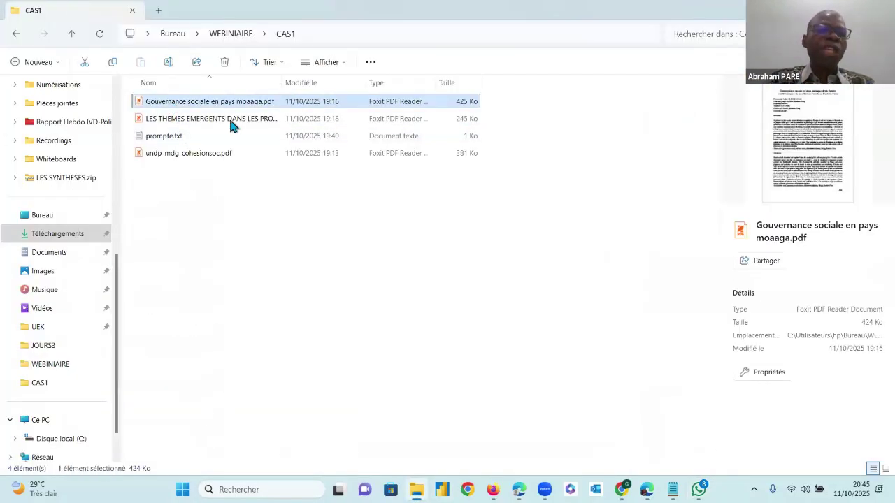
pyautogui.keyDown('ctrl'); pyautogui.click(194, 120); pyautogui.keyUp('ctrl')
pyautogui.keyDown('ctrl'); pyautogui.click(302, 156); pyautogui.keyUp('ctrl')
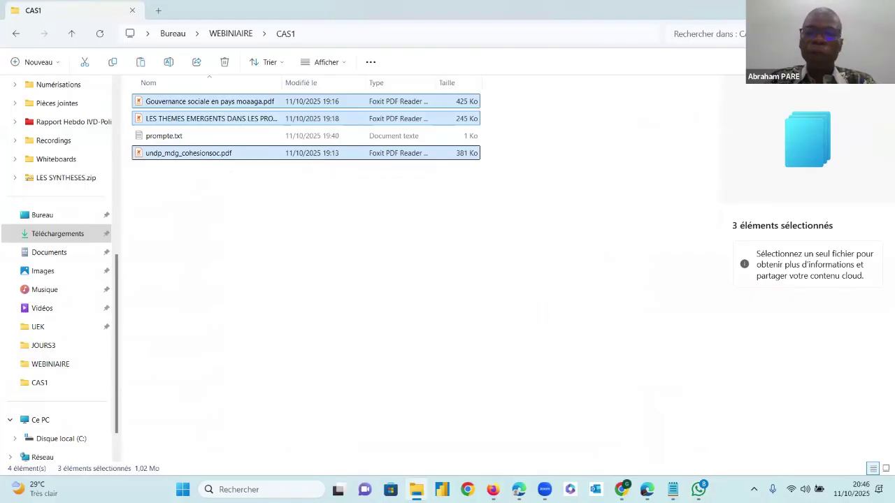
# Return to WhatsApp and look through the discussion list for a conversation in which to share the PDF files
pyautogui.click(828, 10)
pyautogui.click(698, 489)
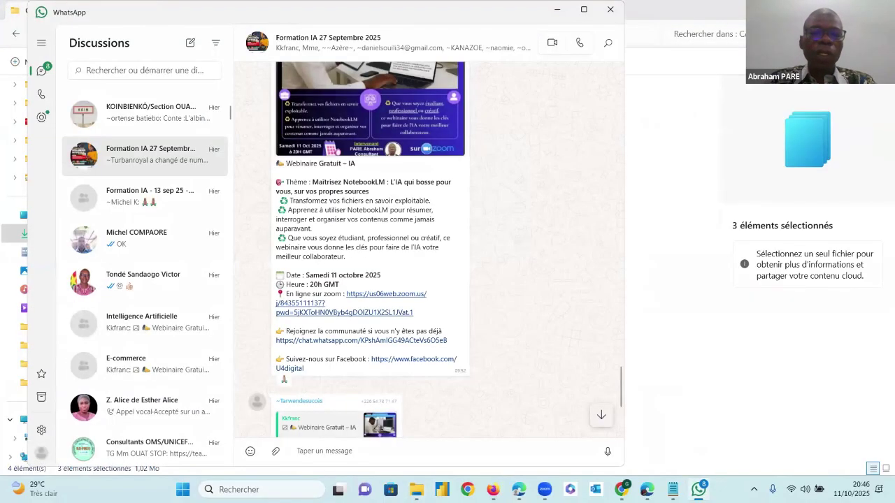
pyautogui.click(603, 412)
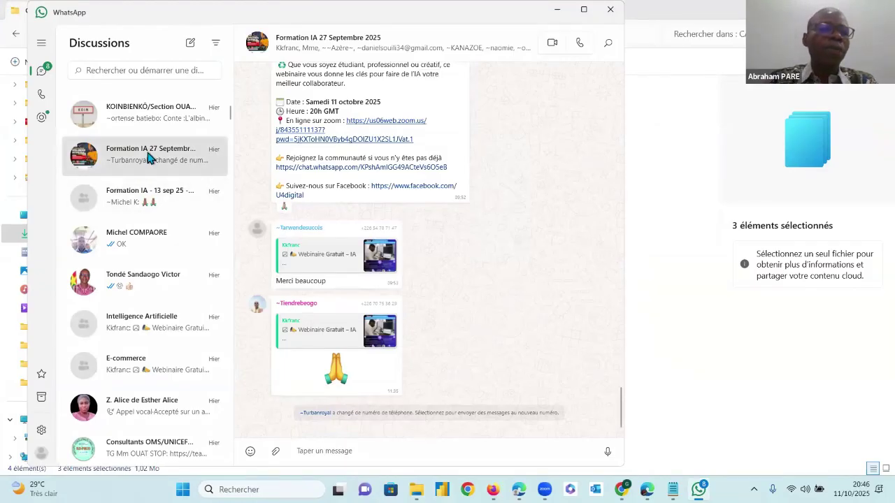
pyautogui.scroll(4, 138, 118)
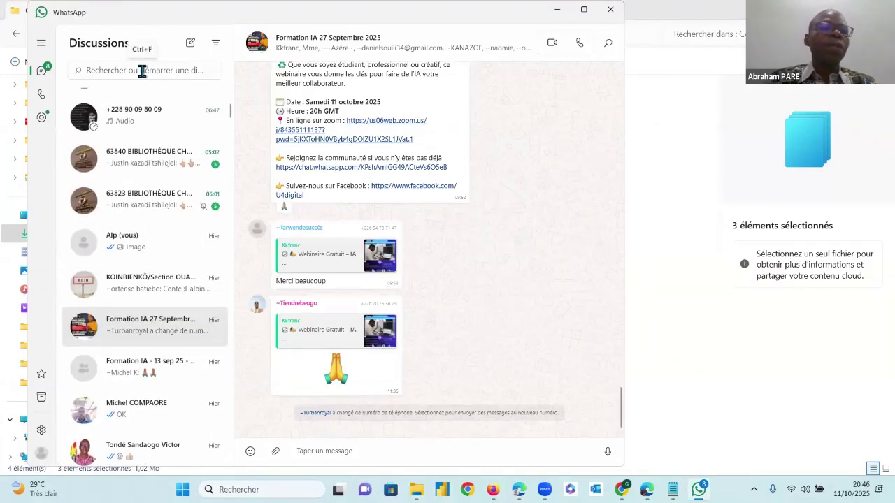
pyautogui.scroll(-5, 202, 305)
pyautogui.scroll(-10, 202, 304)
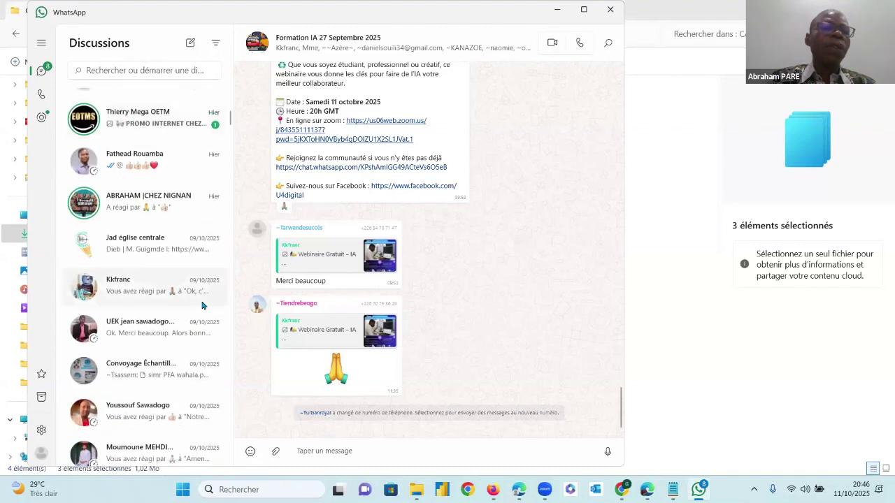
pyautogui.scroll(-15, 202, 305)
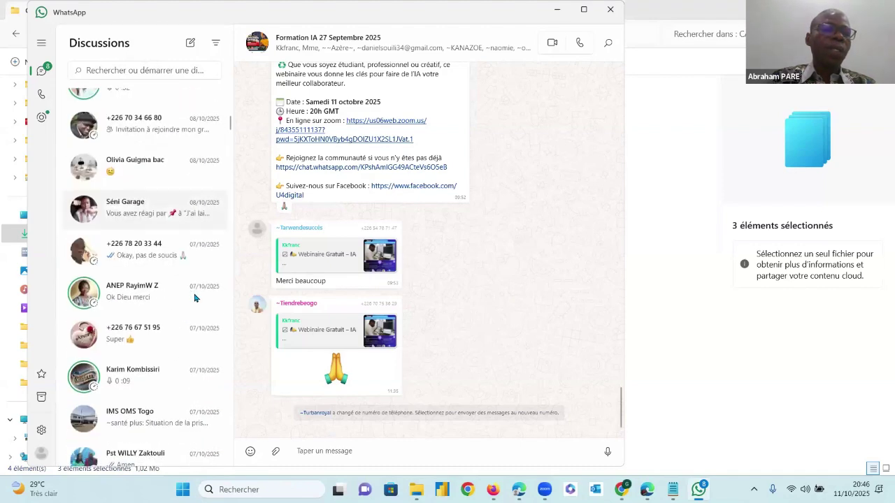
pyautogui.scroll(-1, 194, 296)
pyautogui.scroll(-5, 194, 297)
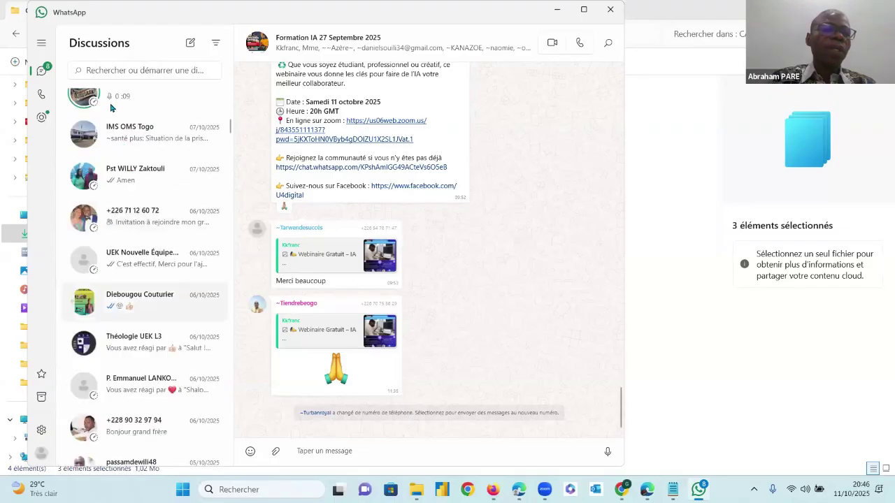
# Search the WhatsApp discussions for UNIV and open the Univers Digital announcements group
pyautogui.click(149, 70)
pyautogui.write('U')
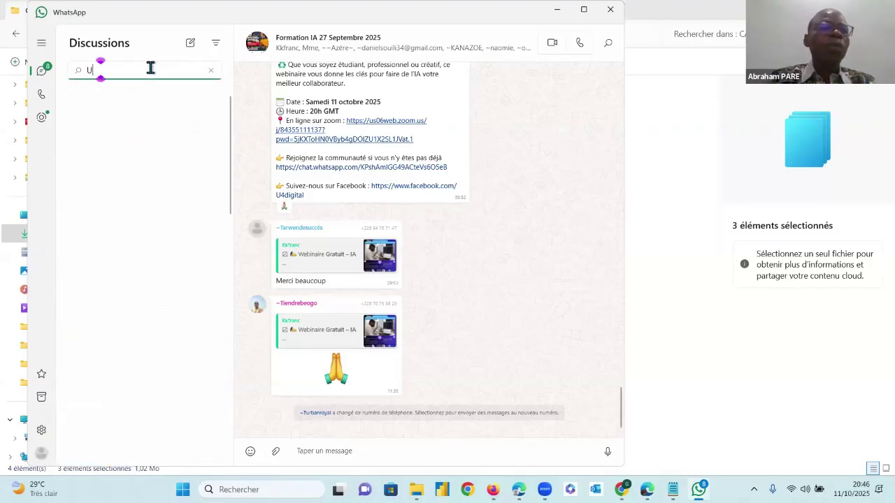
pyautogui.write('NIV')
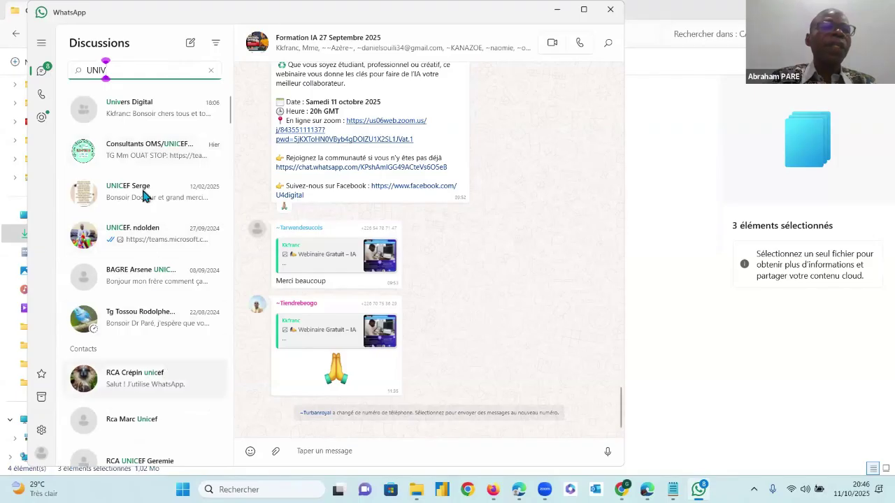
pyautogui.click(146, 112)
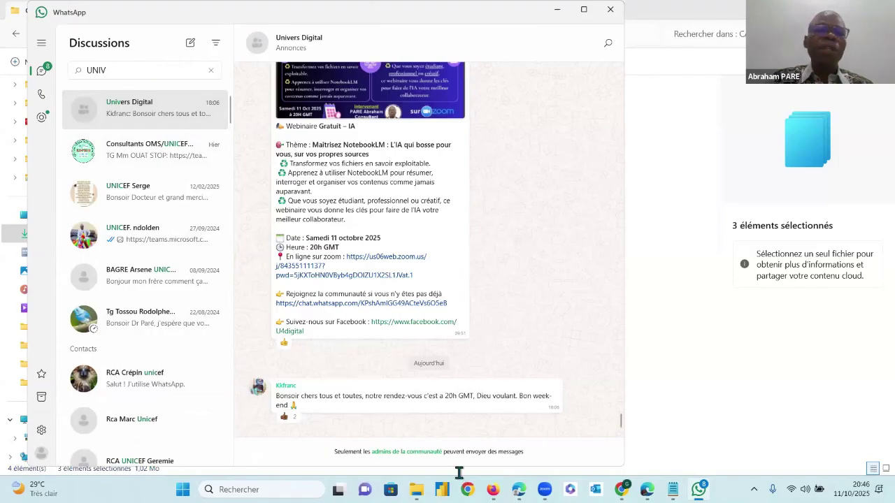
# Reposition the WhatsApp window so that the file names in the CAS1 folder stay visible beside it
pyautogui.moveTo(453, 12); pyautogui.dragTo(478, 15)
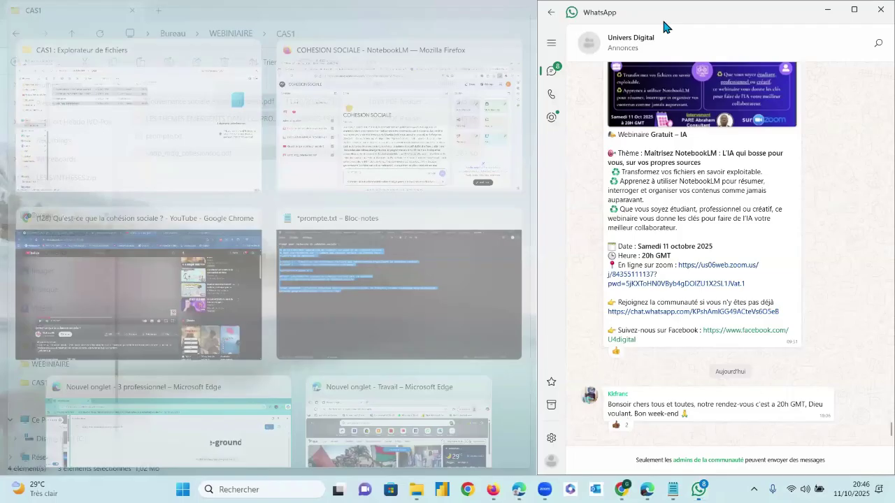
pyautogui.moveTo(662, 17); pyautogui.dragTo(482, 28)
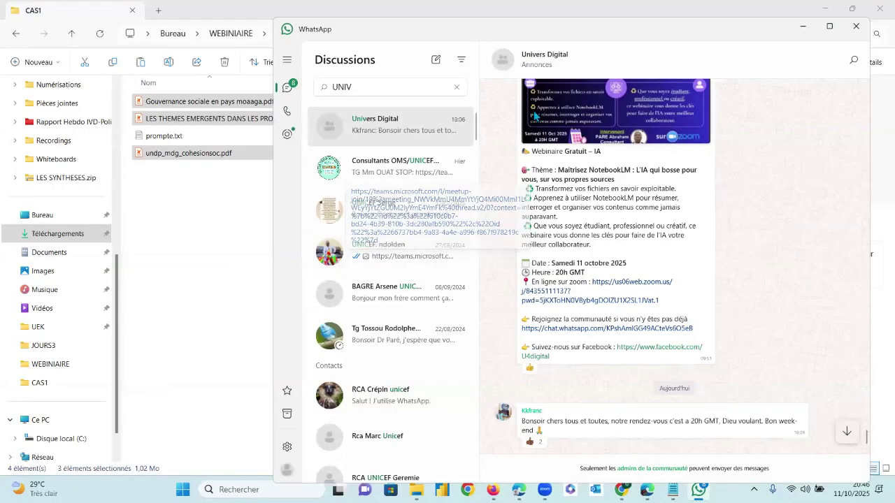
pyautogui.scroll(-4, 403, 256)
pyautogui.scroll(4, 382, 114)
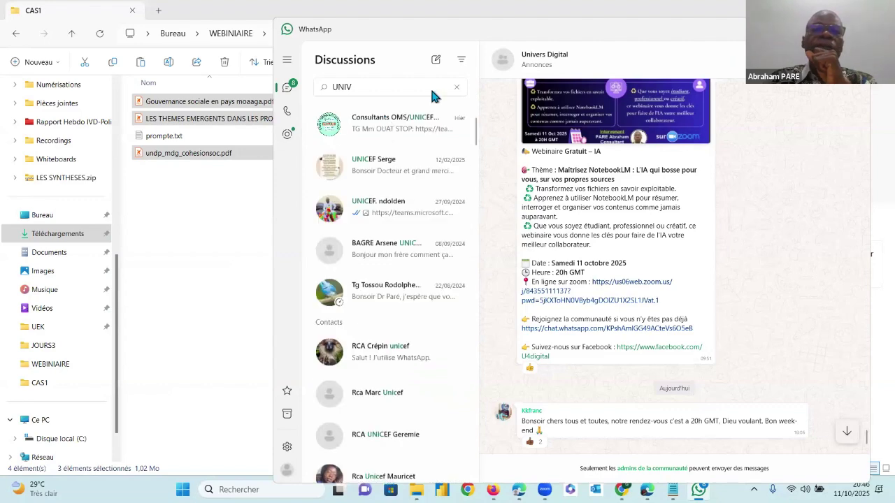
# Find the webinar organiser's WhatsApp chat, send the three copied PDF files there, and minimize WhatsApp
pyautogui.click(455, 88)
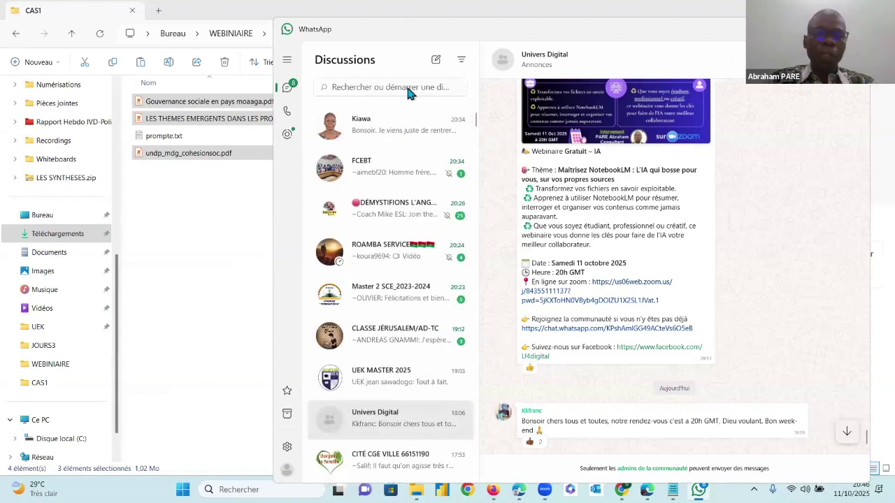
pyautogui.write('KK')
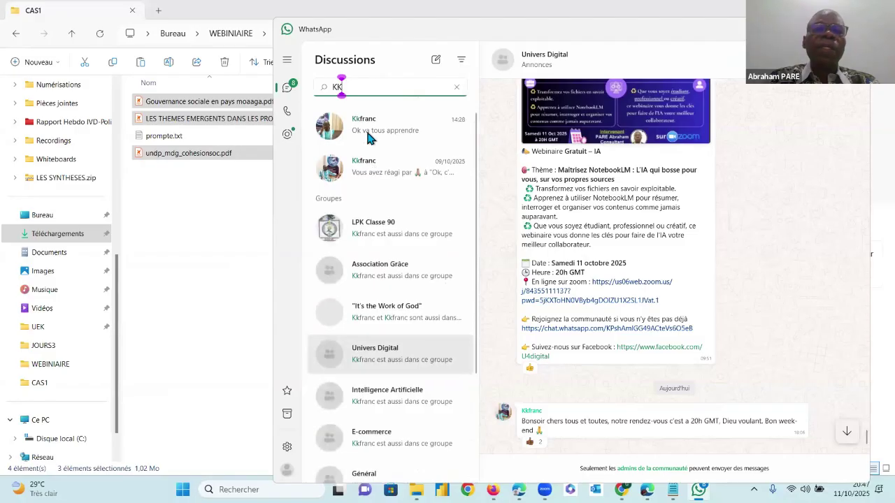
pyautogui.click(369, 136)
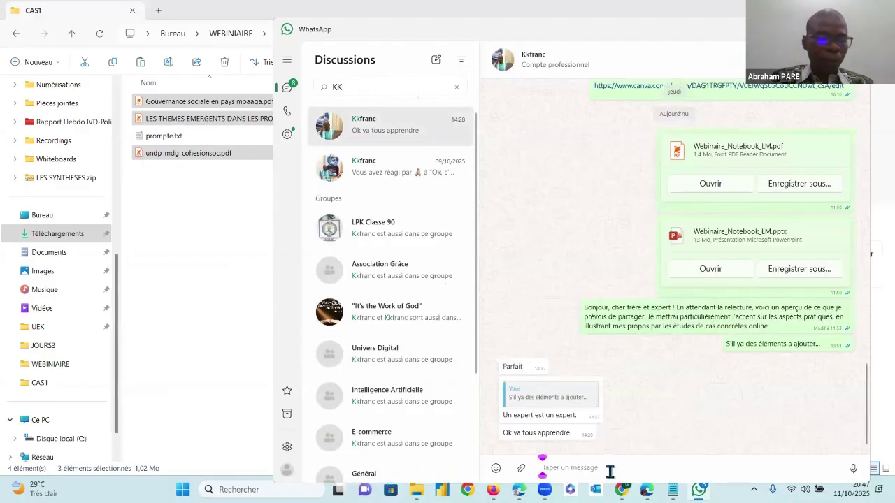
pyautogui.hotkey('ctrl', 'v')
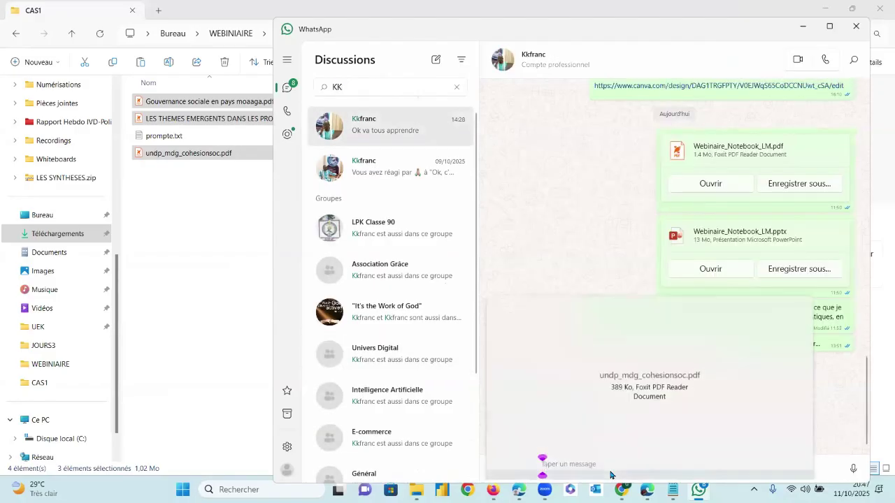
pyautogui.click(796, 460)
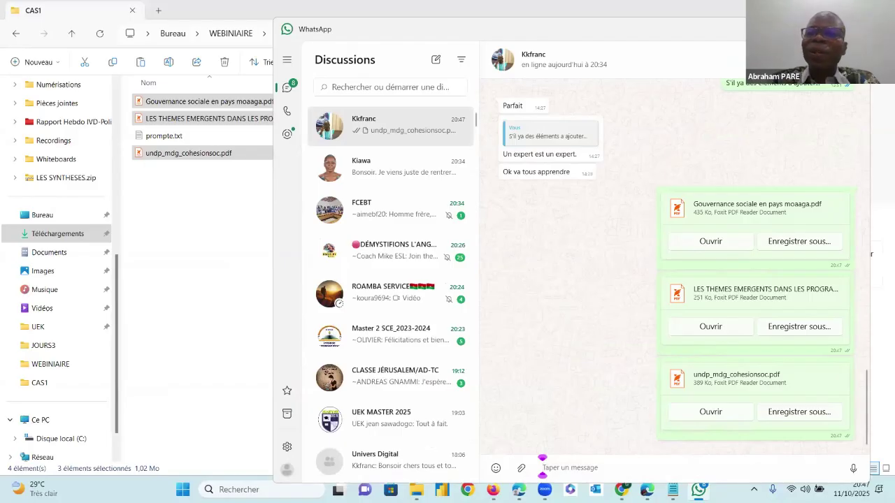
pyautogui.click(790, 29)
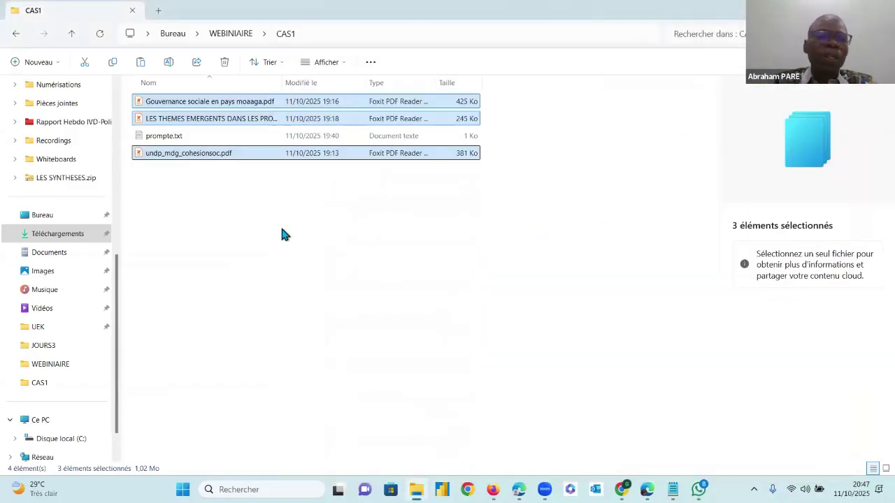
# Switch to Firefox, search Google for FICHIER PDF COHESION SOCIALE in a new tab, and browse the PDF results
pyautogui.hotkey('alt', 'Tab')
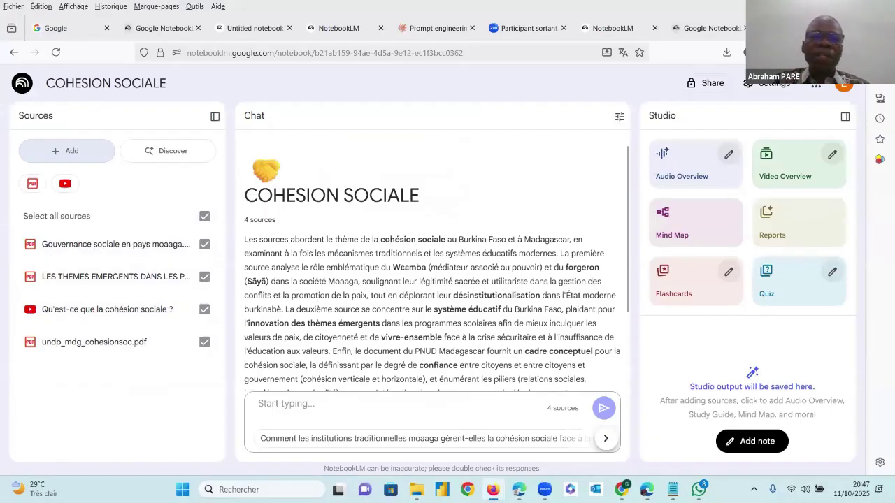
pyautogui.hotkey('ctrl', 't')
pyautogui.click(374, 249)
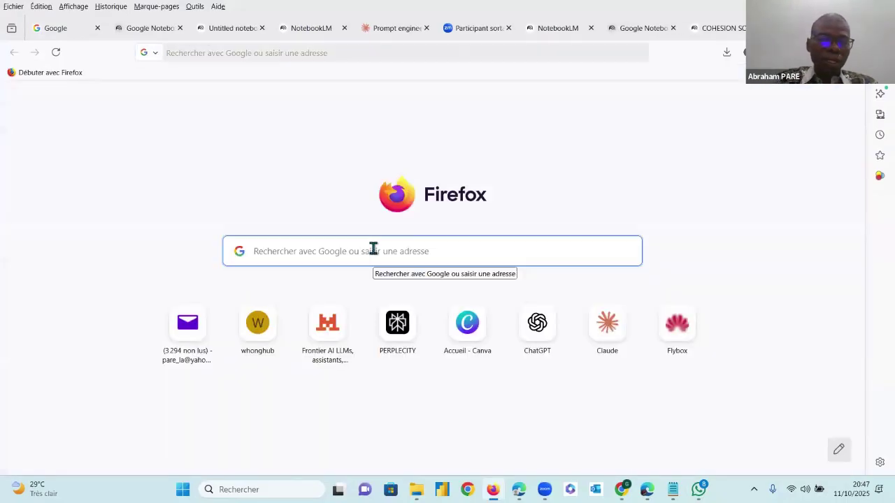
pyautogui.write('FICHIER PD')
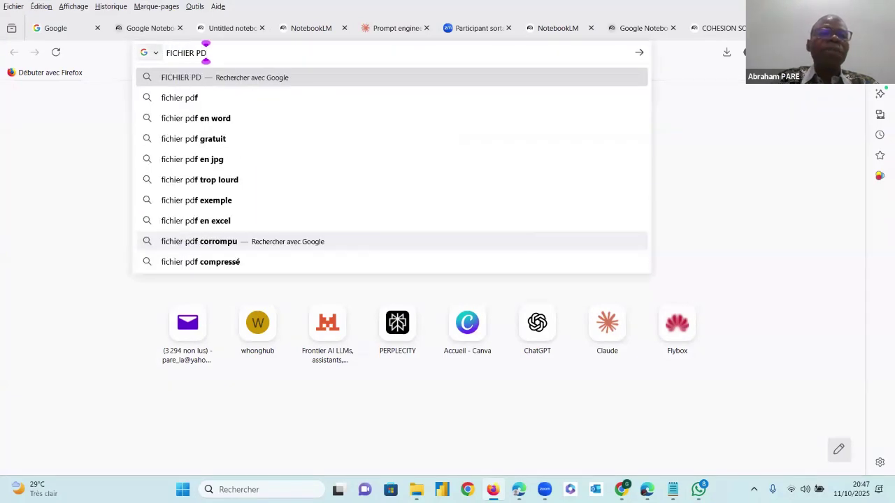
pyautogui.write('F')
pyautogui.write(' C')
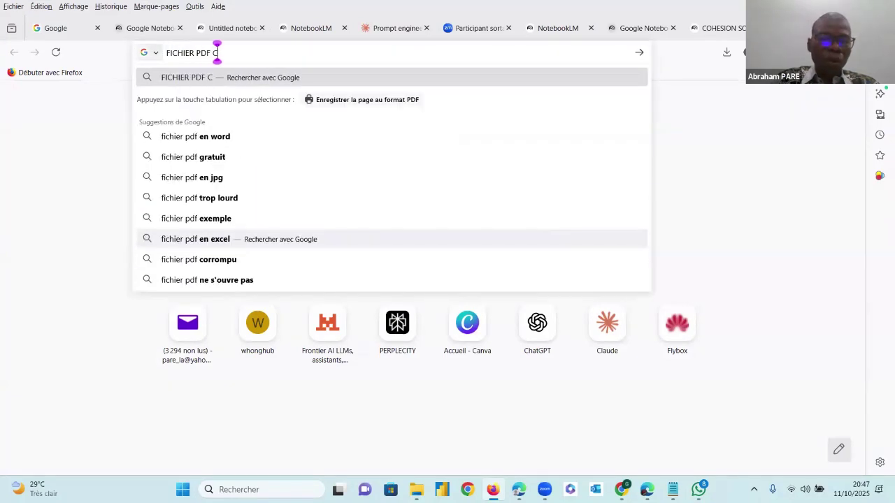
pyautogui.write('OHE')
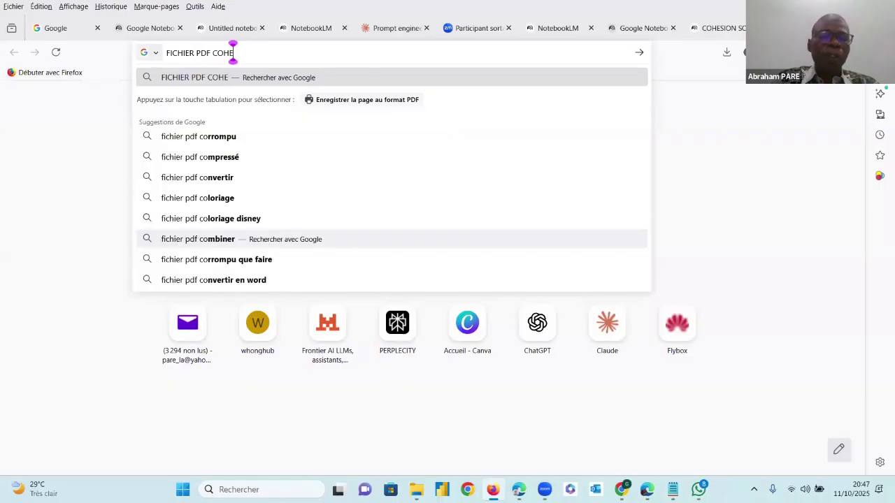
pyautogui.write('SION SOCIALE')
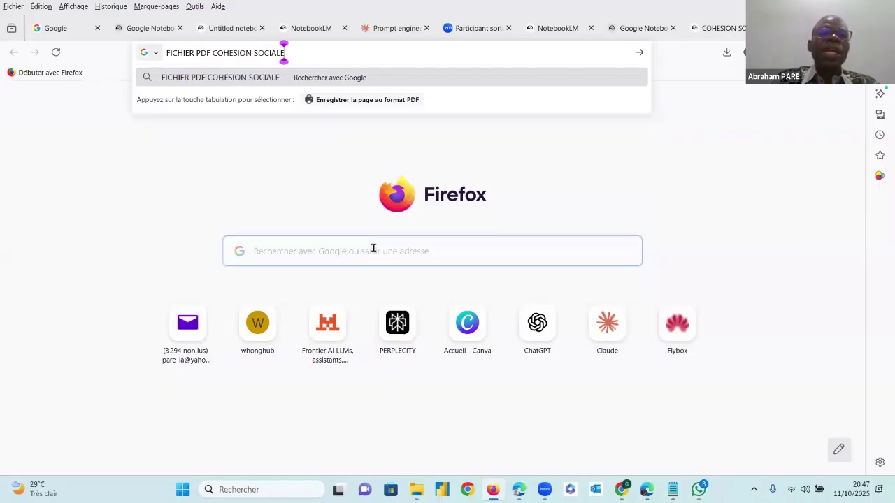
pyautogui.press('Return')
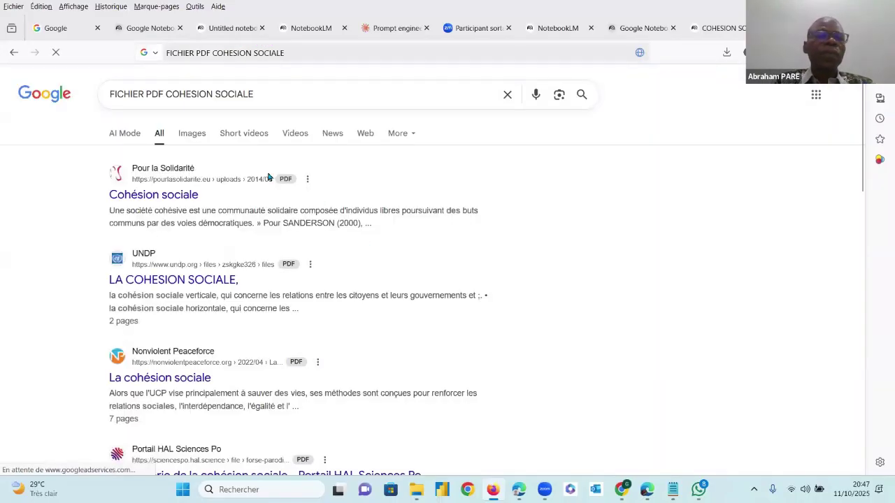
pyautogui.scroll(-4, 203, 290)
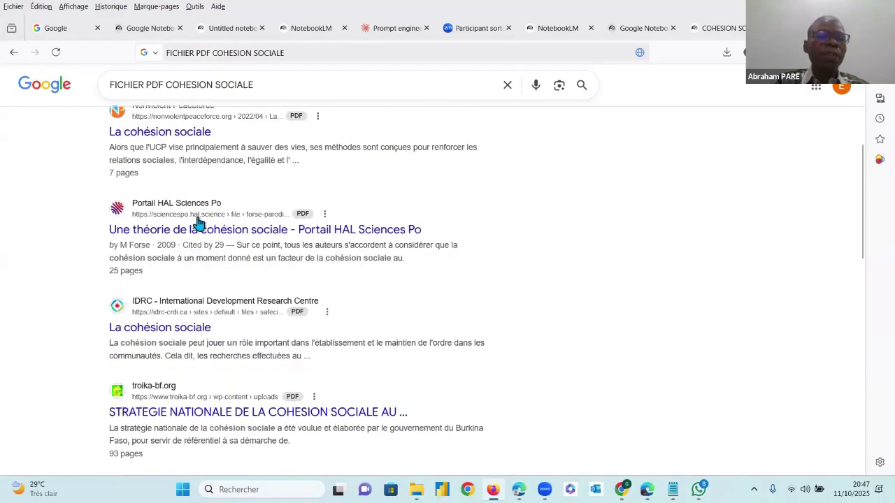
# Open the Afrobarometer PDF on cohésion sociale from the results, save it in the CAS1 folder, and check the folder in File Explorer
pyautogui.scroll(-2, 196, 266)
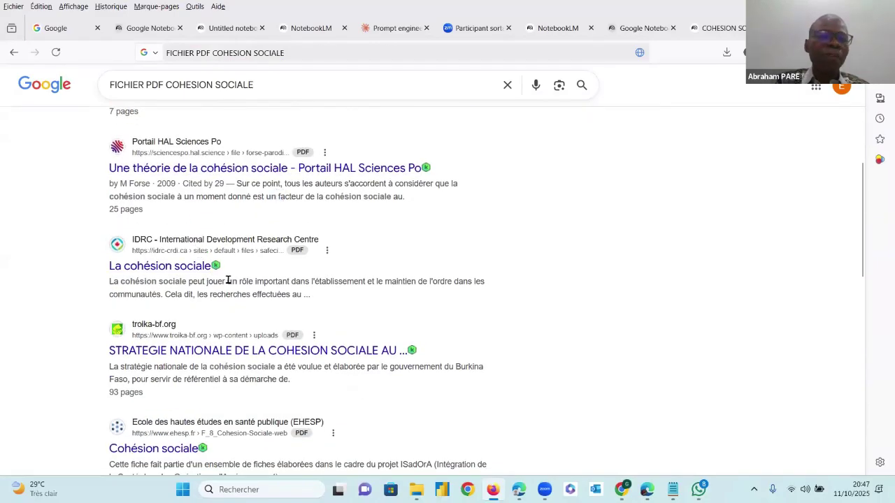
pyautogui.scroll(-5, 192, 350)
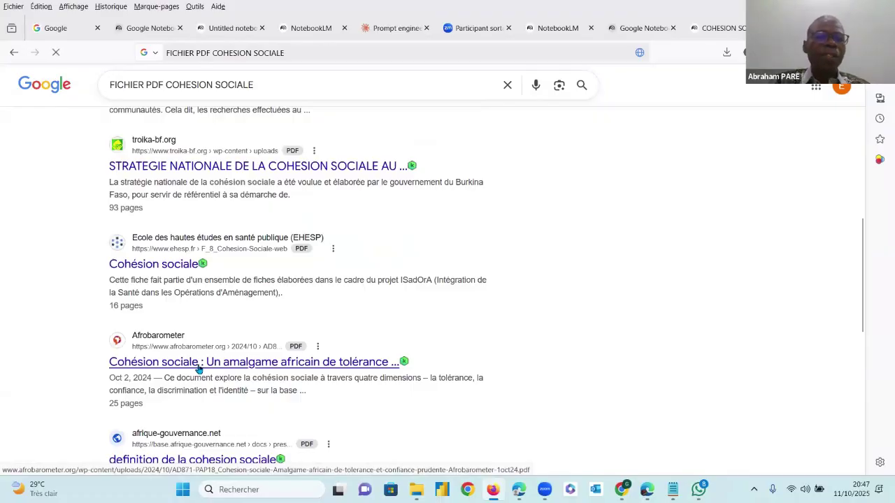
pyautogui.click(199, 363)
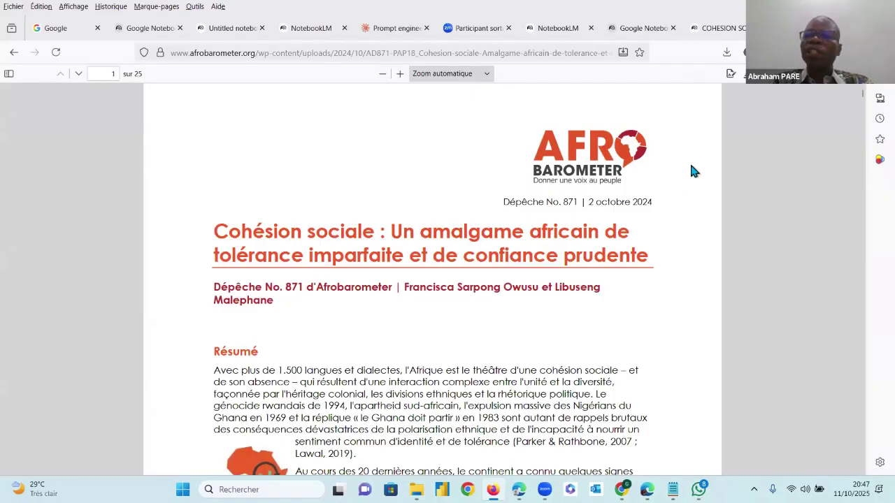
pyautogui.hotkey('ctrl', 's')
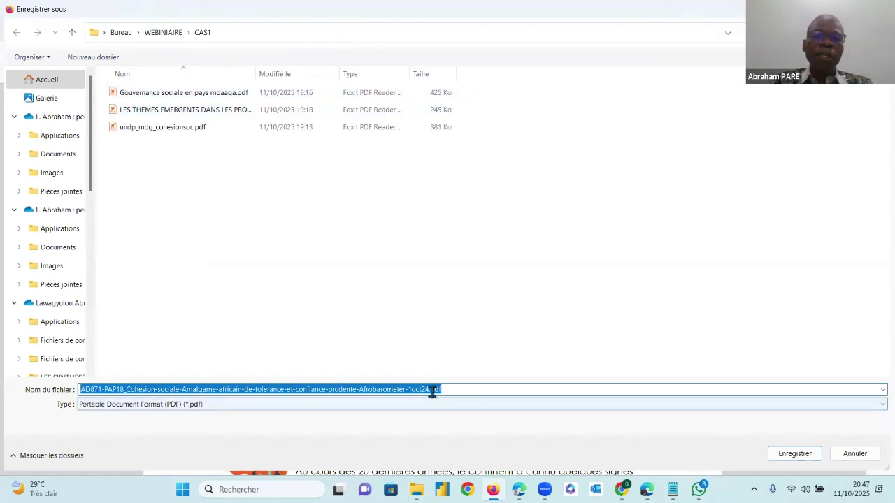
pyautogui.click(793, 454)
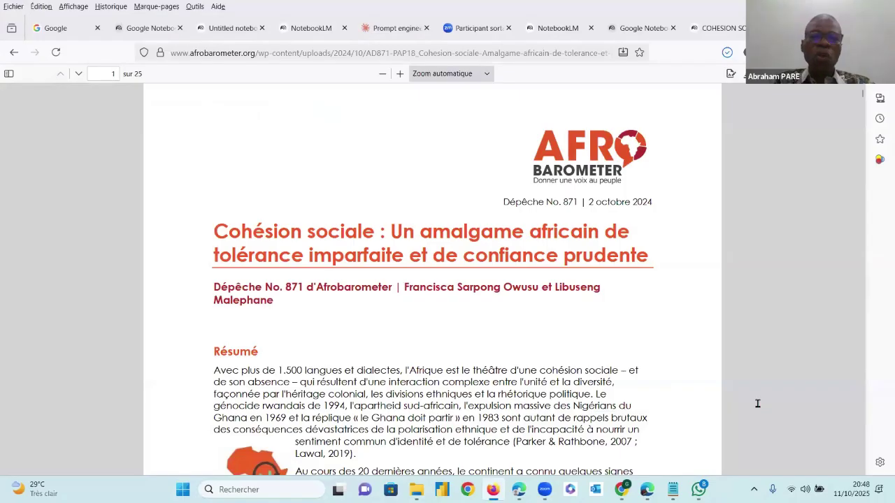
pyautogui.click(417, 490)
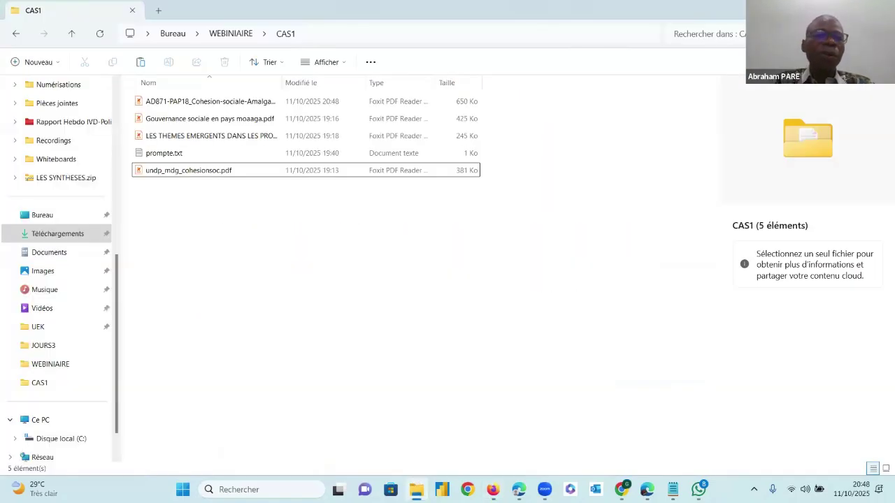
# Return to the COHESION SOCIALE notebook in Firefox and open the file chooser for uploading a new source
pyautogui.hotkey('alt', 'Tab')
pyautogui.click(148, 28)
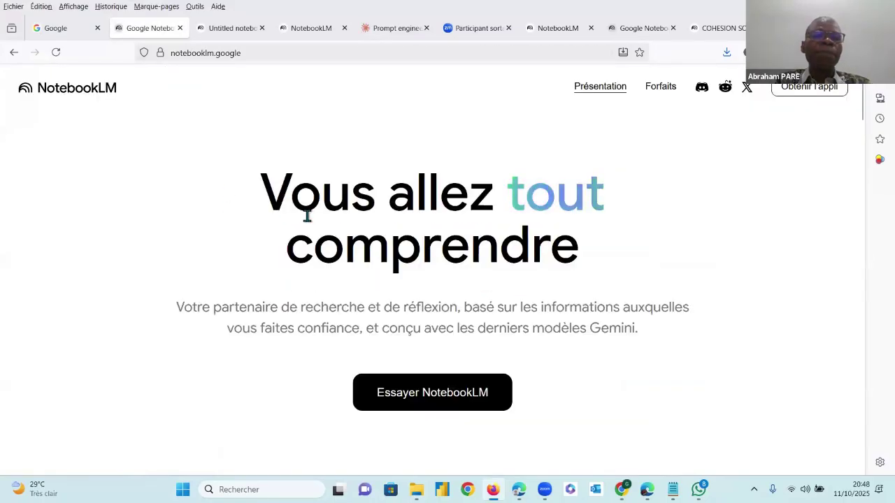
pyautogui.click(236, 30)
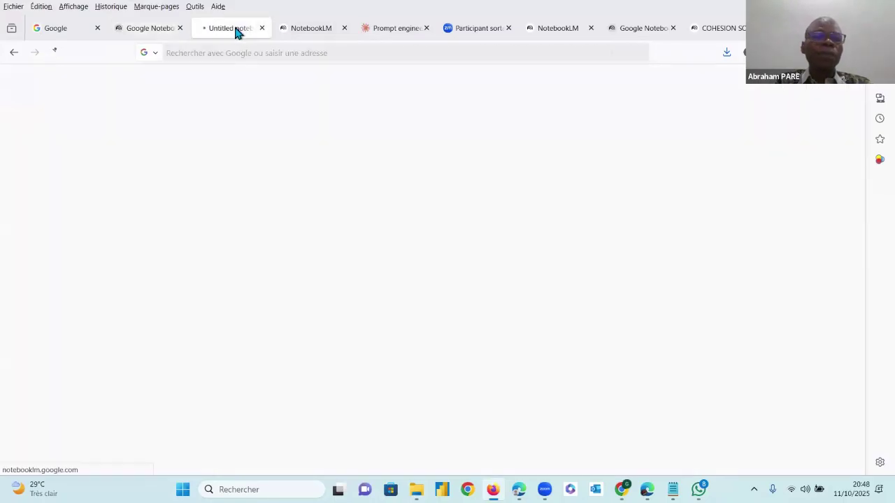
pyautogui.click(312, 32)
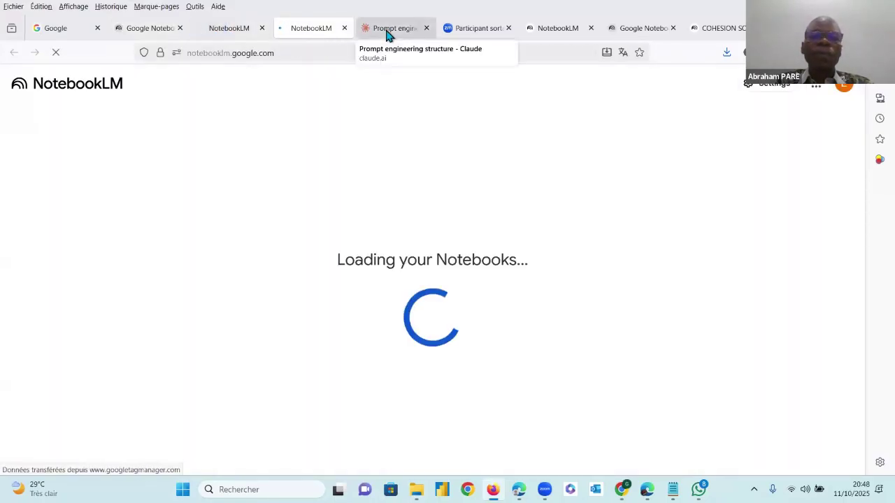
pyautogui.click(545, 31)
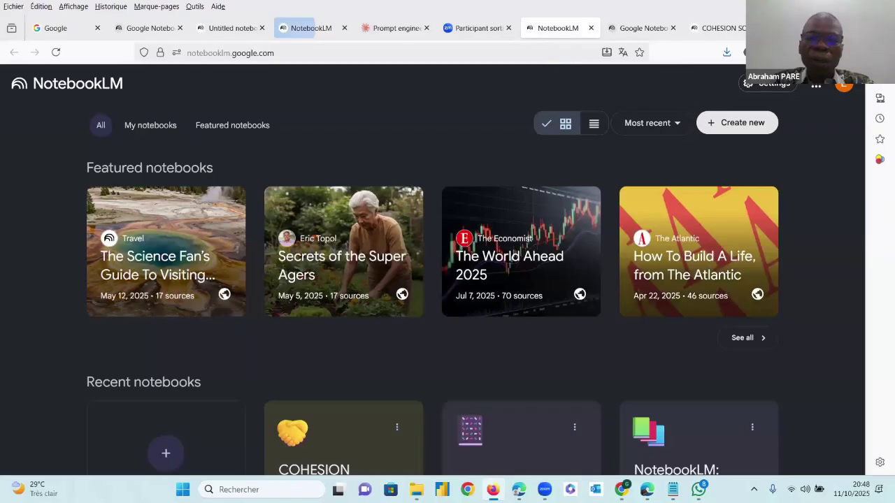
pyautogui.click(493, 489)
pyautogui.click(494, 489)
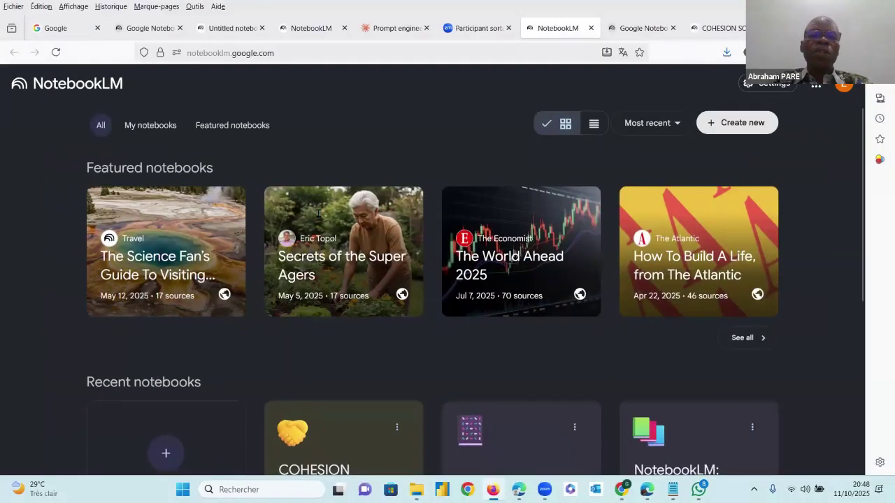
pyautogui.hotkey('ctrl', 'Tab')
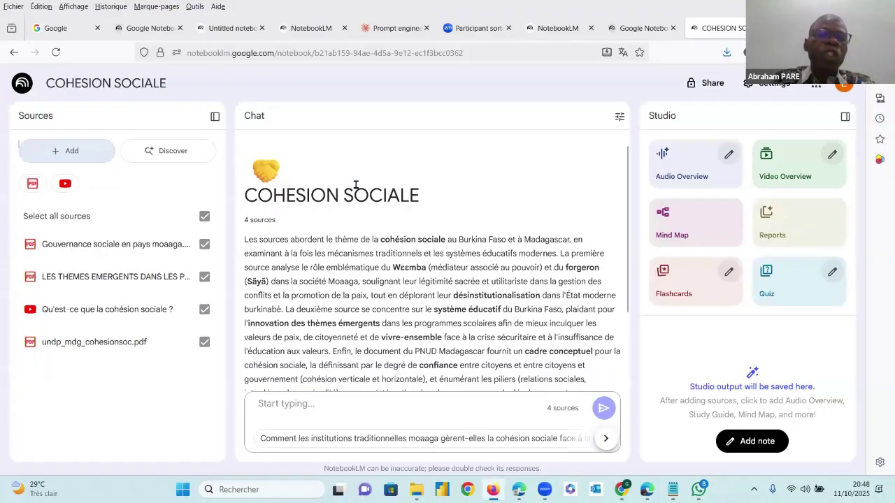
pyautogui.click(58, 153)
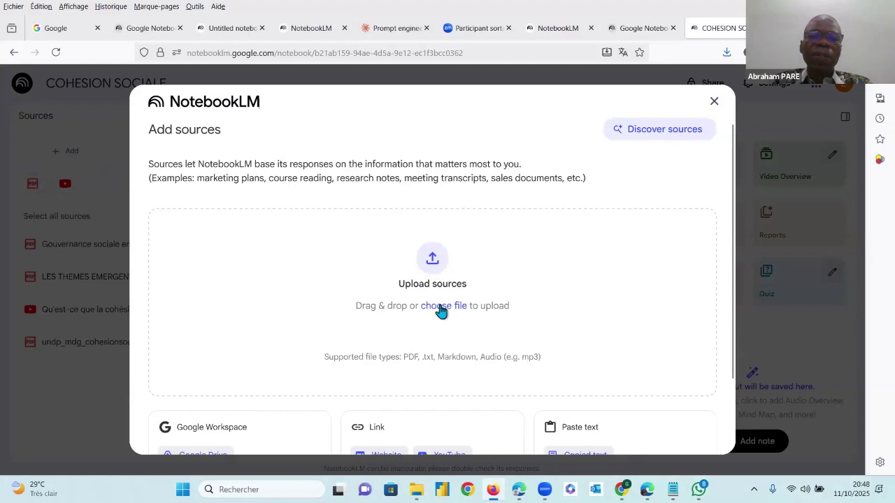
pyautogui.click(434, 262)
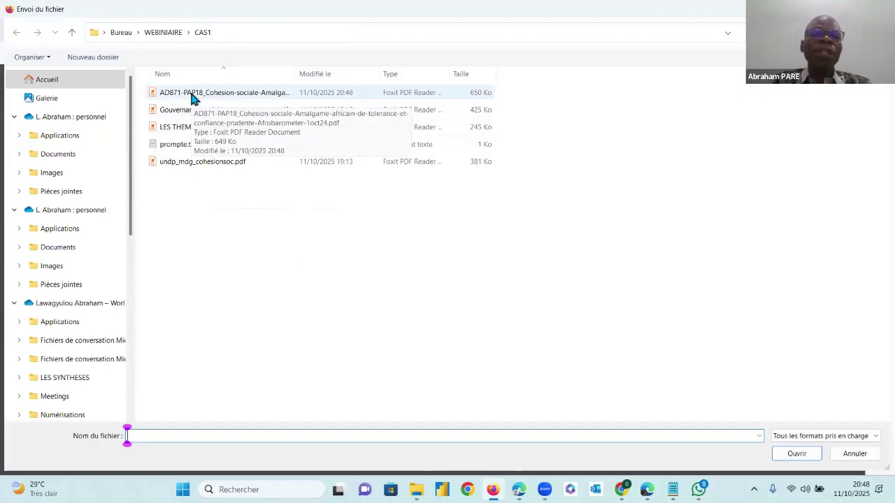
# Rename the AD871 PDF as Cohesion-sociale-Amalgame-africain-de-tolerance-et-confiance-prudente-Afrobarometer.pdf and upload it to the notebook
pyautogui.click(191, 93)
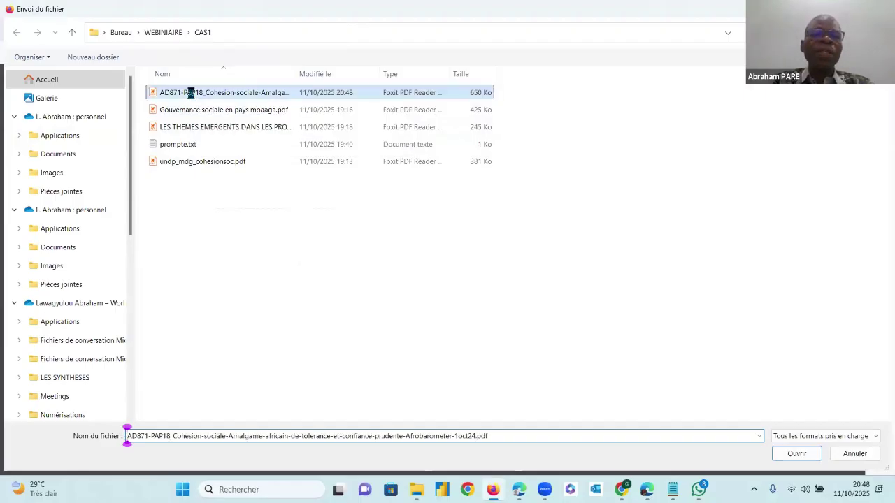
pyautogui.rightClick(190, 93)
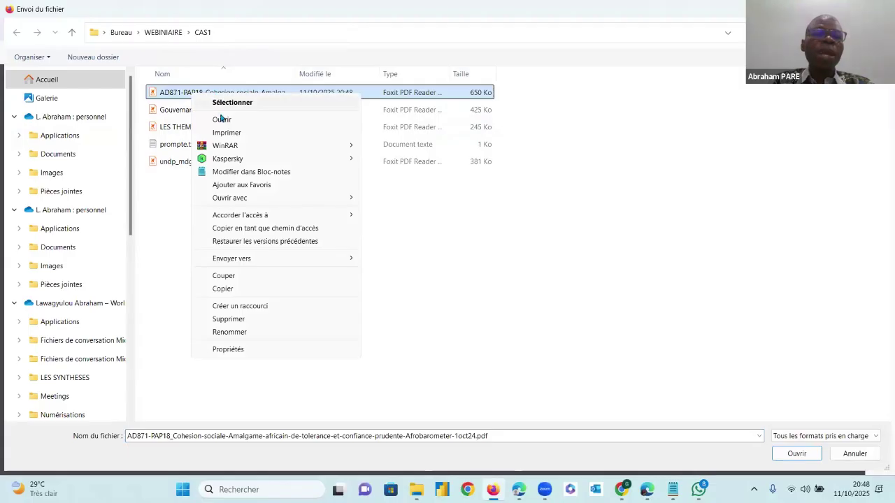
pyautogui.click(236, 332)
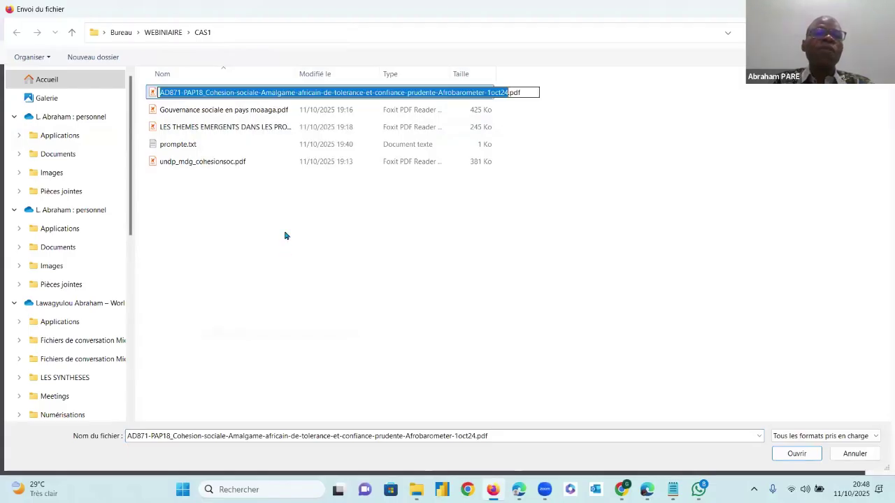
pyautogui.click(203, 92)
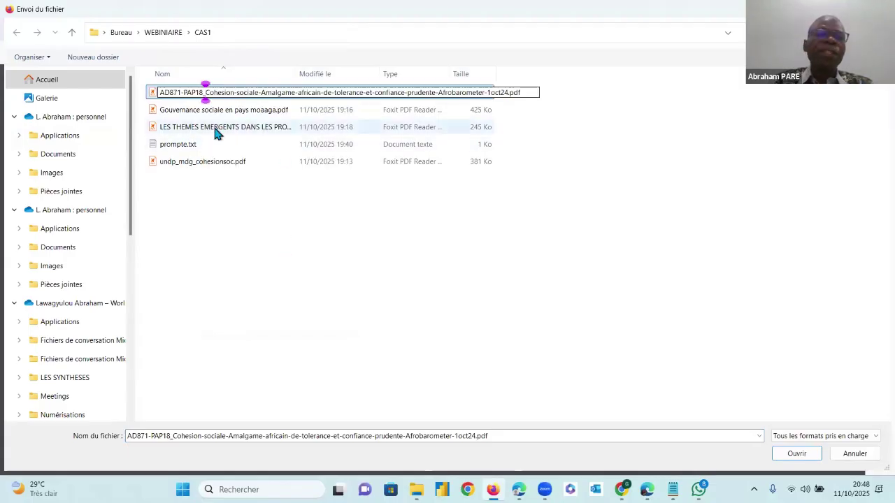
pyautogui.press('BackSpace')
pyautogui.press('BackSpace')
pyautogui.press('BackSpace')
pyautogui.press('BackSpace')
pyautogui.press('BackSpace')
pyautogui.press('BackSpace')
pyautogui.press('BackSpace')
pyautogui.press('BackSpace')
pyautogui.press('BackSpace')
pyautogui.press('BackSpace')
pyautogui.press('BackSpace')
pyautogui.press('BackSpace')
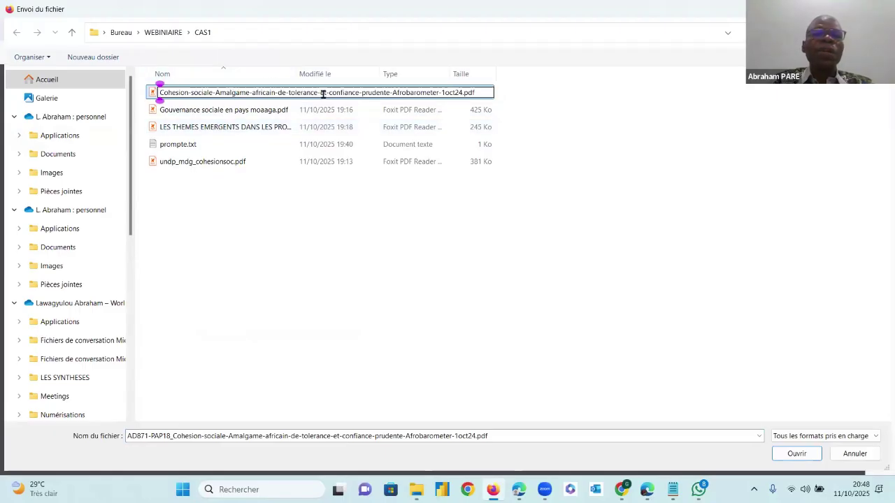
pyautogui.click(438, 93)
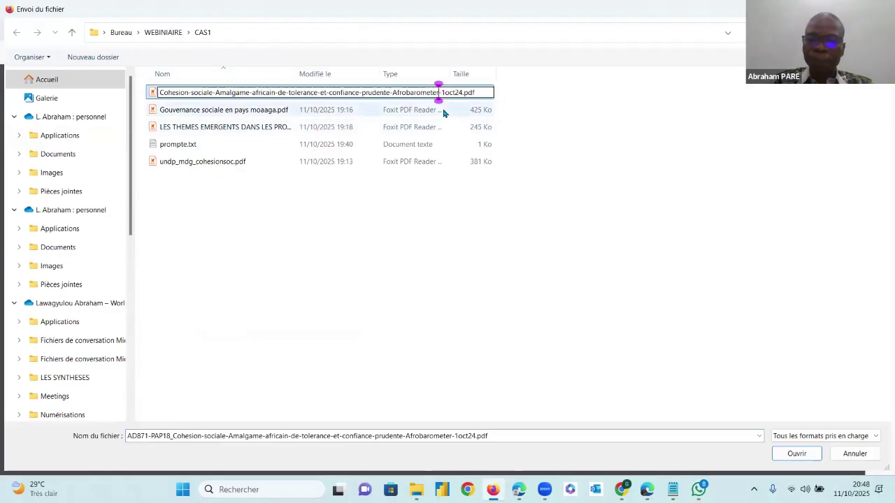
pyautogui.press('Delete')
pyautogui.press('Delete')
pyautogui.press('Delete')
pyautogui.press('Delete')
pyautogui.press('Delete')
pyautogui.press('Delete')
pyautogui.press('Delete')
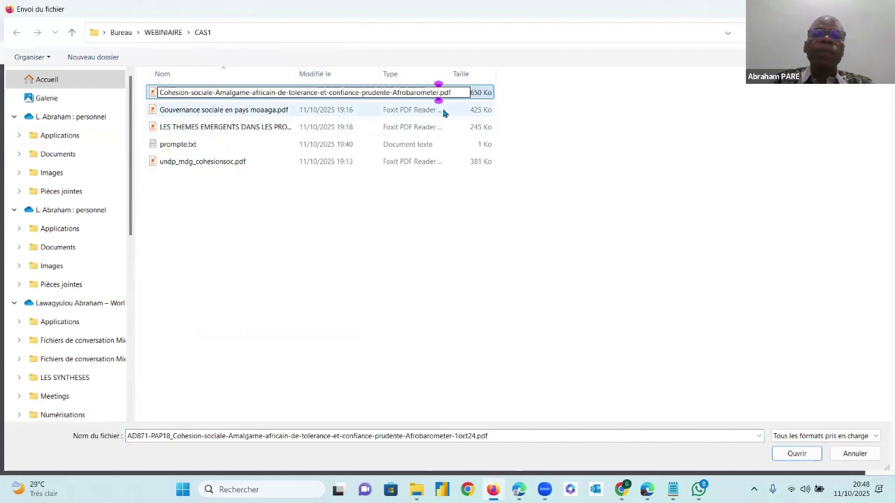
pyautogui.press('Return')
pyautogui.click(198, 96)
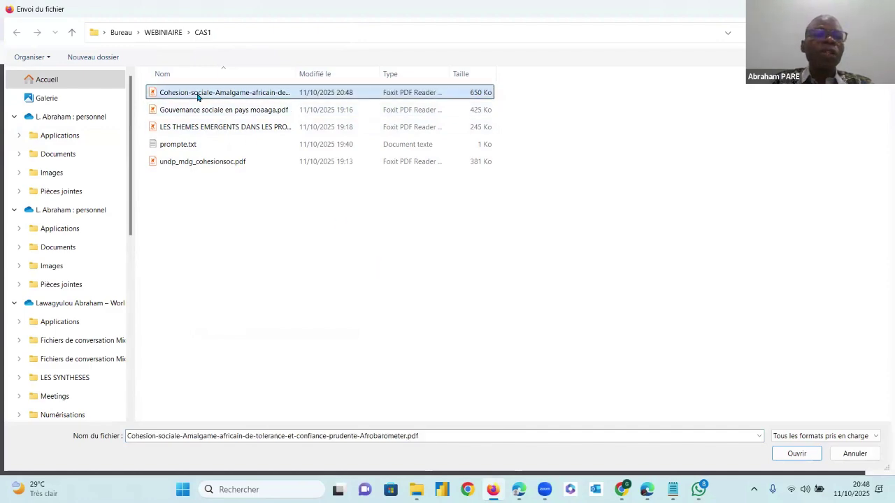
pyautogui.doubleClick(198, 96)
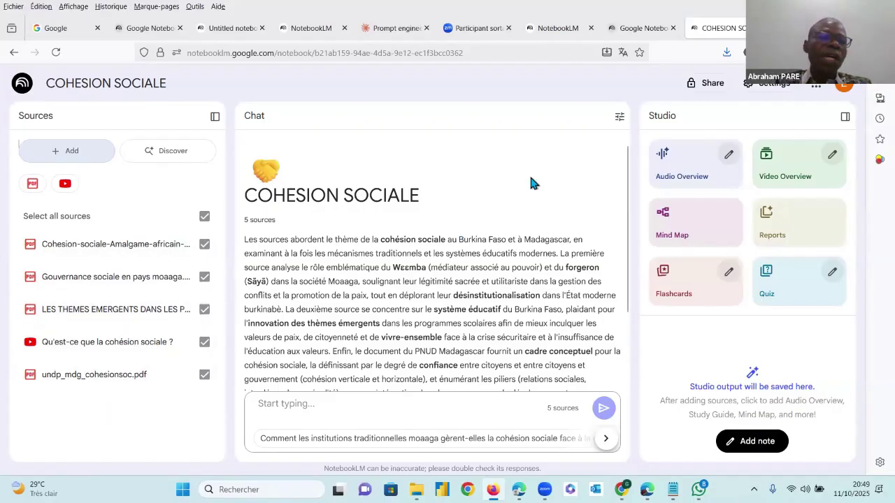
# Filter the notebook's sources by PDF and by YouTube videos in turn, clearing each filter after viewing
pyautogui.click(33, 186)
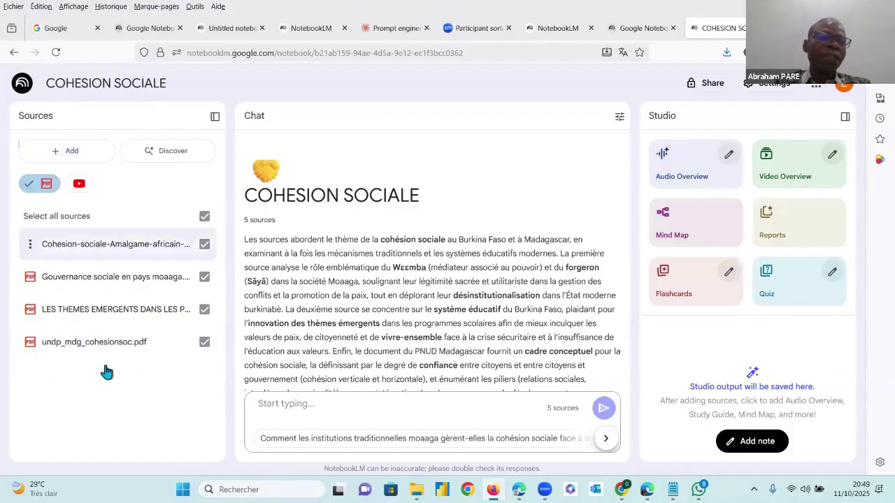
pyautogui.click(33, 184)
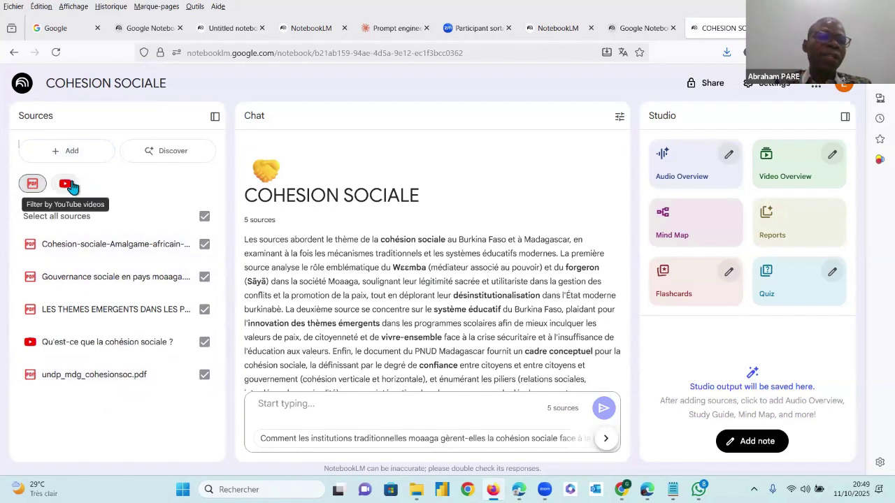
pyautogui.click(72, 186)
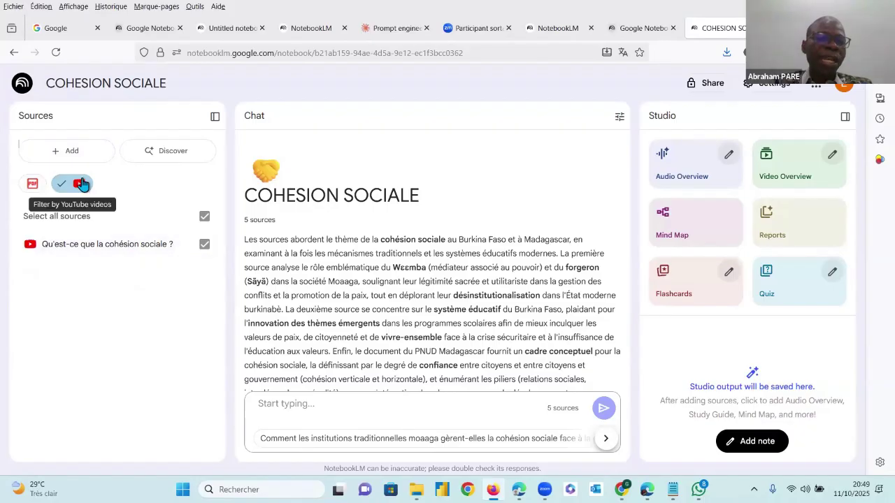
pyautogui.click(82, 184)
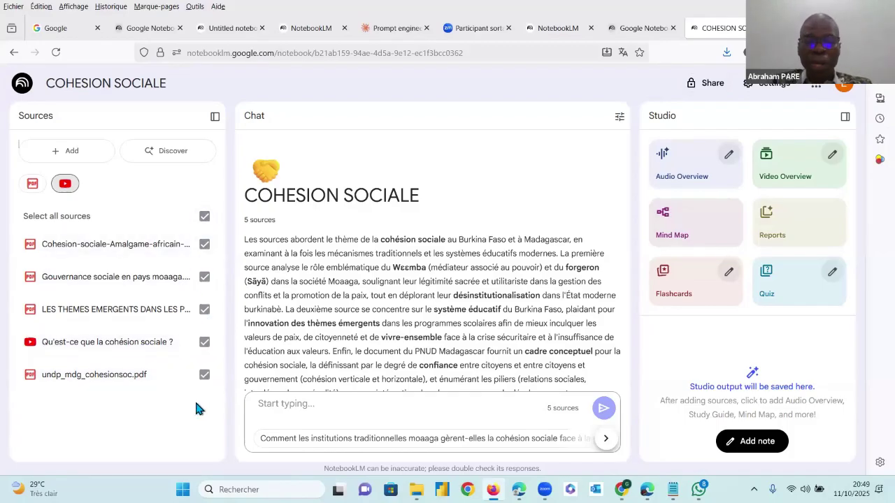
# Deselect all the notebook's sources, select the Cohesion-sociale and Gouvernance sociale PDFs individually, and reselect every source
pyautogui.click(204, 245)
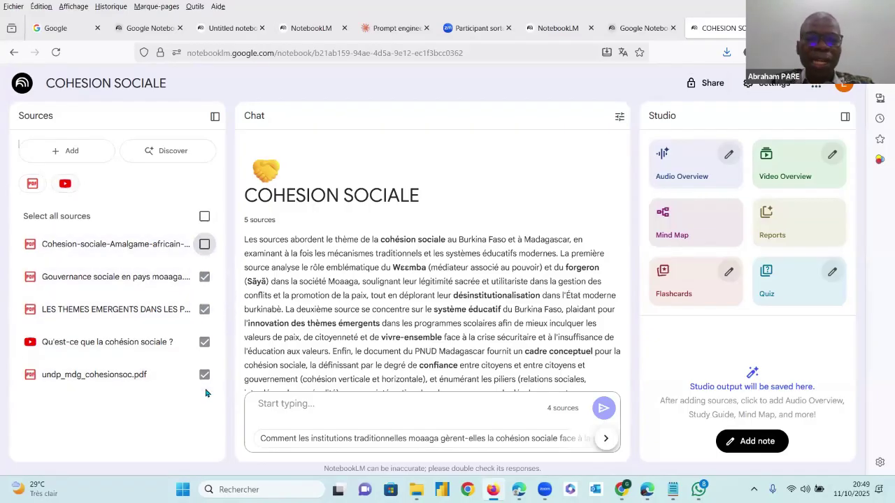
pyautogui.click(204, 216)
pyautogui.click(205, 216)
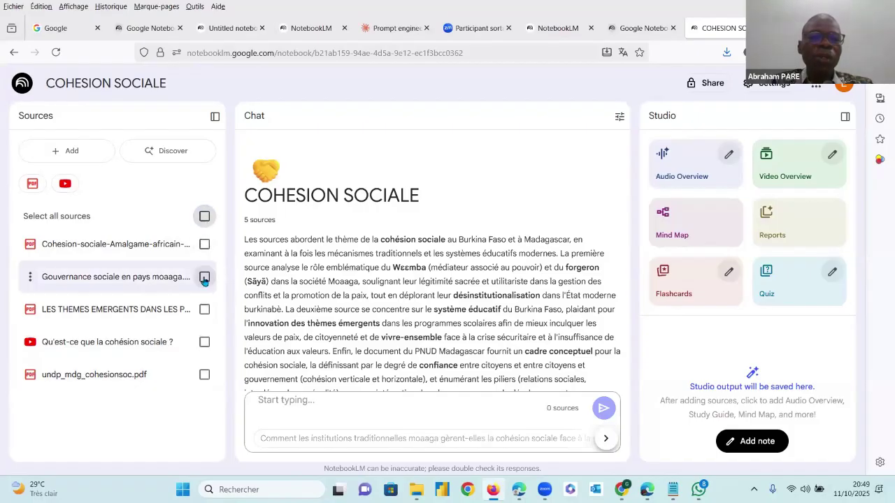
pyautogui.click(204, 277)
pyautogui.click(204, 244)
pyautogui.click(204, 375)
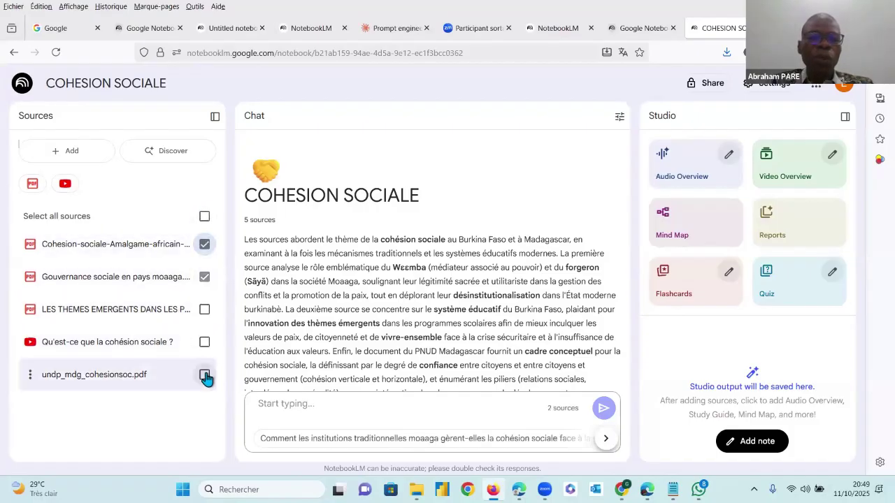
pyautogui.click(203, 217)
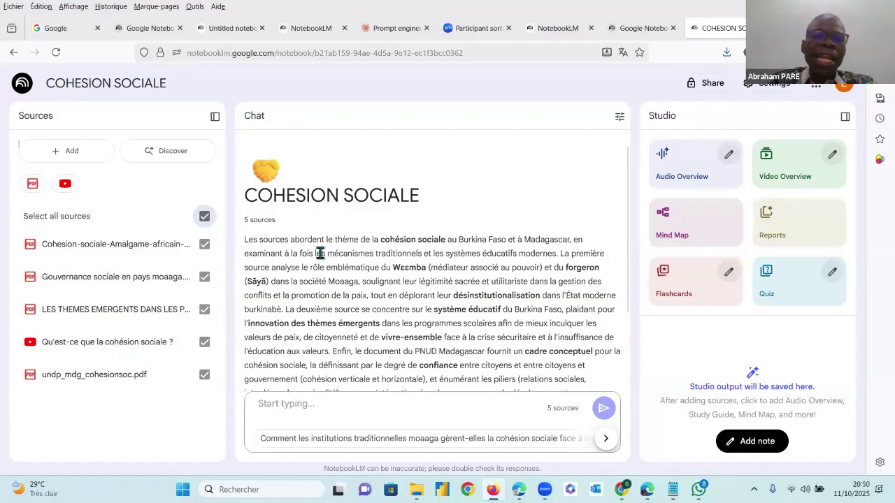
# Read through the summary of the sources in the notebook's chat
pyautogui.scroll(-3, 320, 252)
pyautogui.scroll(2, 329, 262)
pyautogui.scroll(-2, 349, 266)
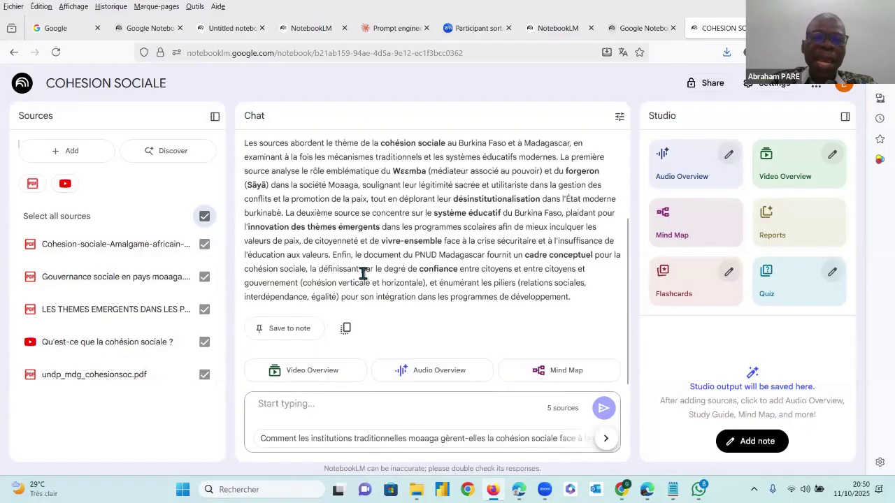
# Switch to Notepad and review the cohésion sociale research prompt's role, topic, objectives, requests, desired format and geographic context
pyautogui.click(320, 405)
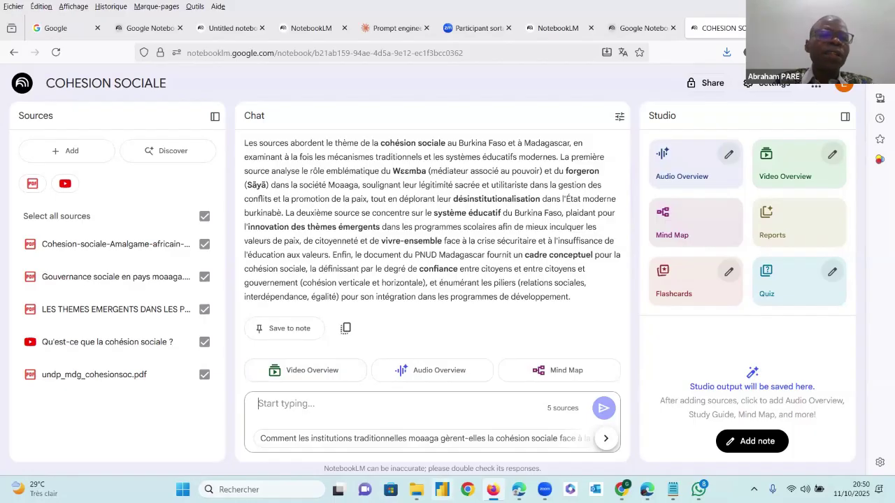
pyautogui.hotkey('alt', 'Tab')
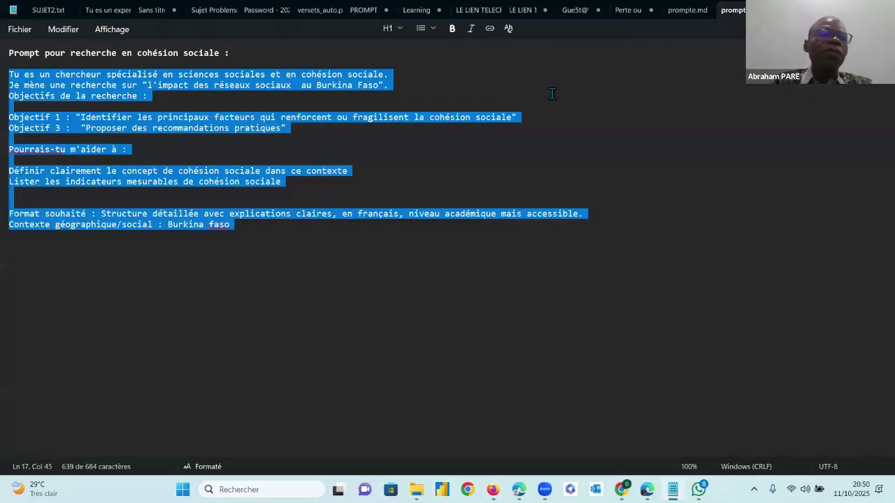
pyautogui.moveTo(40, 75); pyautogui.dragTo(369, 78)
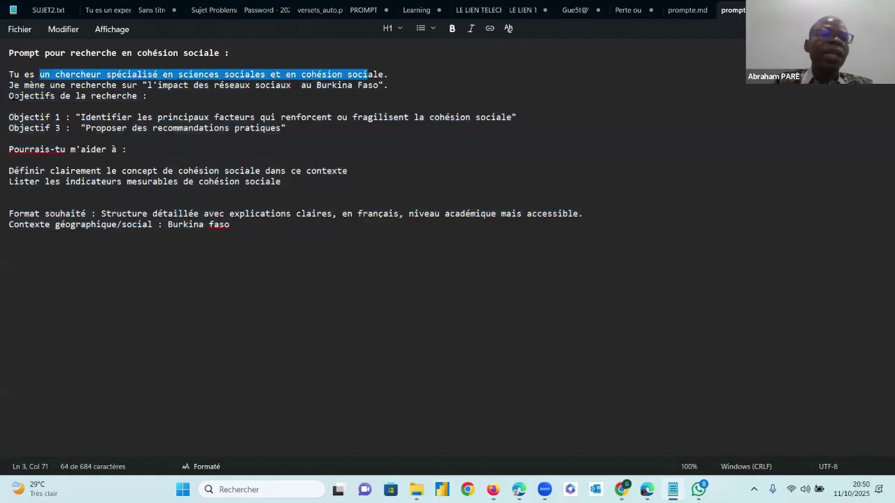
pyautogui.click(15, 96)
pyautogui.moveTo(60, 85)
pyautogui.mouseDown()
pyautogui.moveTo(67, 96)
pyautogui.moveTo(69, 85)
pyautogui.mouseUp()
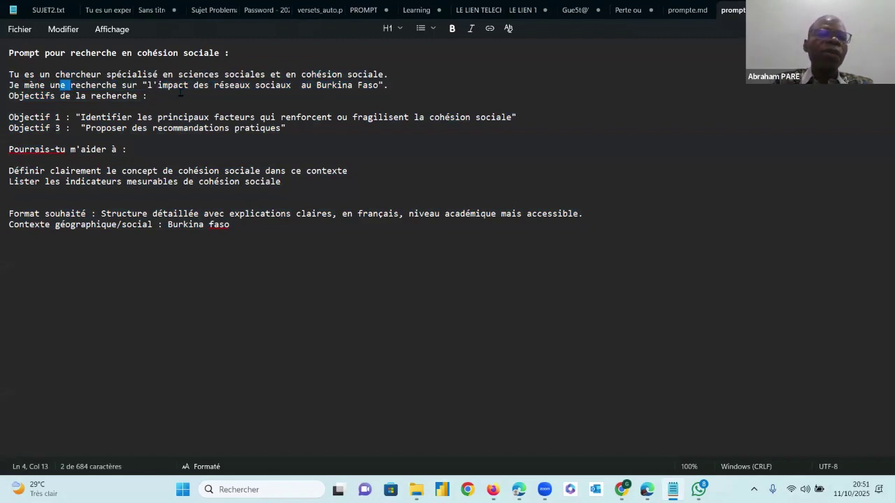
pyautogui.moveTo(40, 117); pyautogui.dragTo(163, 118)
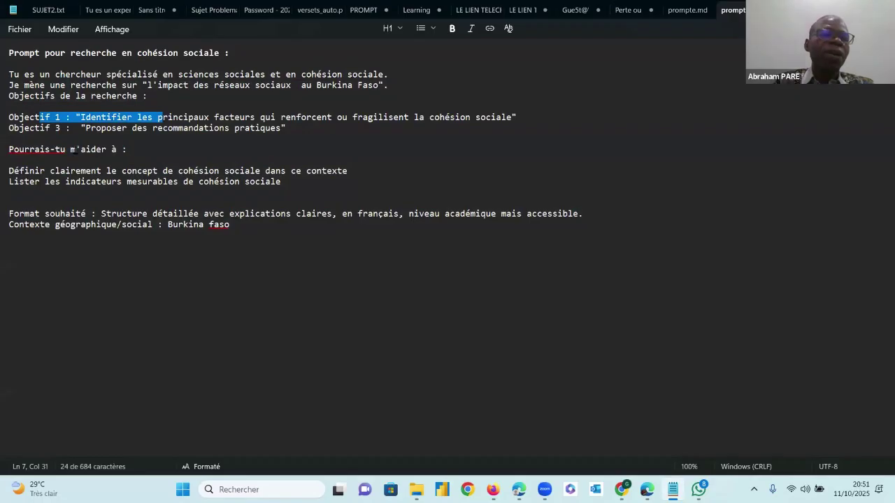
pyautogui.moveTo(75, 150); pyautogui.dragTo(100, 150)
pyautogui.click(93, 171)
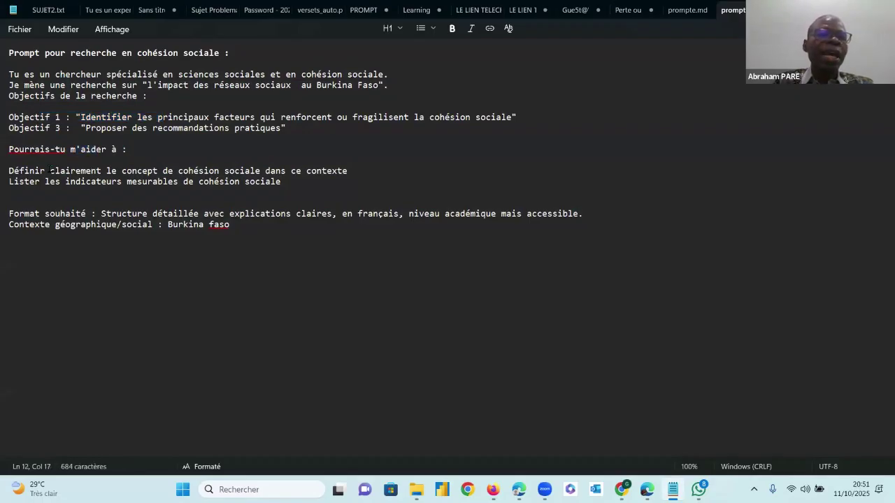
pyautogui.moveTo(51, 171); pyautogui.dragTo(239, 172)
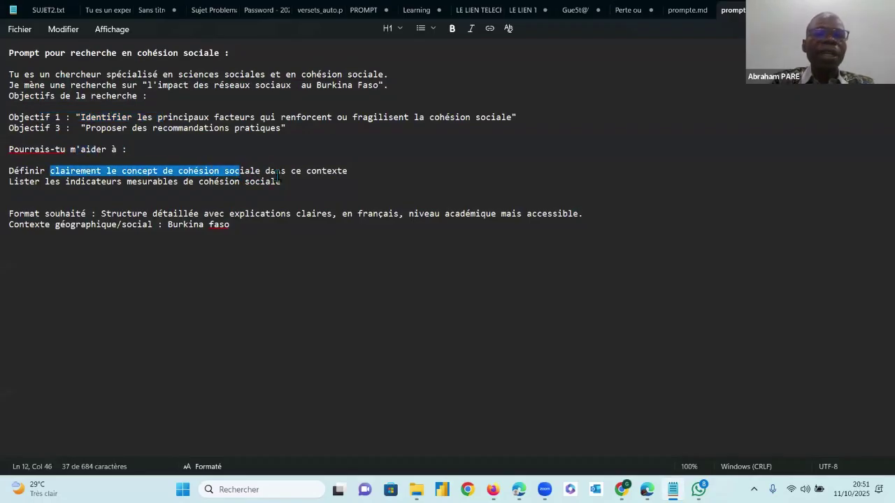
pyautogui.moveTo(55, 182); pyautogui.dragTo(211, 186)
pyautogui.moveTo(105, 214); pyautogui.dragTo(571, 219)
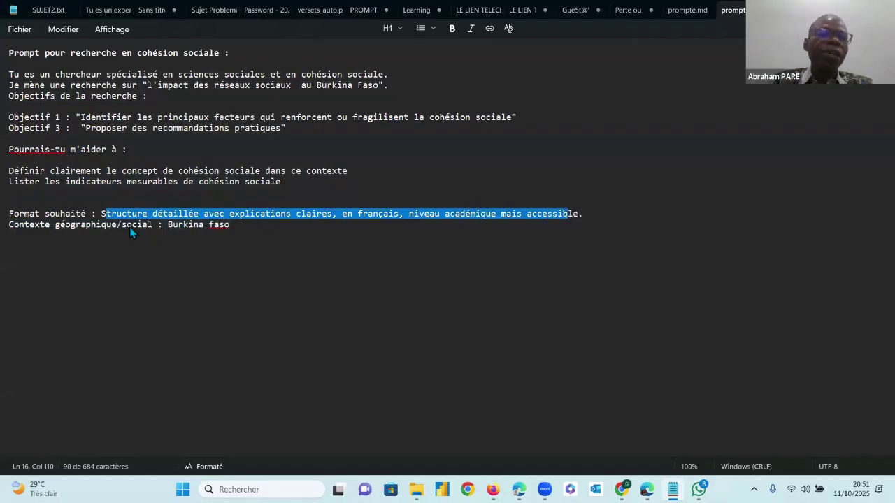
pyautogui.click(87, 227)
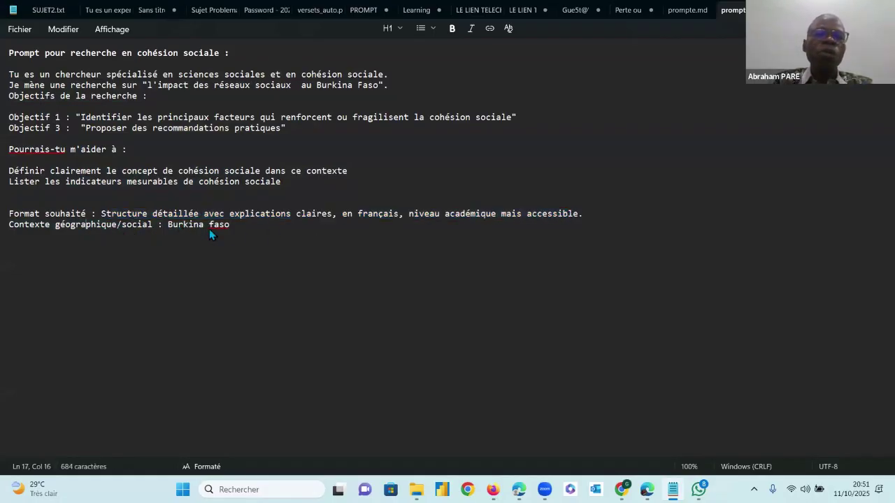
# Copy the full research prompt below its title, paste it into the COHESION SOCIALE notebook's chat and submit it
pyautogui.moveTo(236, 237); pyautogui.dragTo(11, 81)
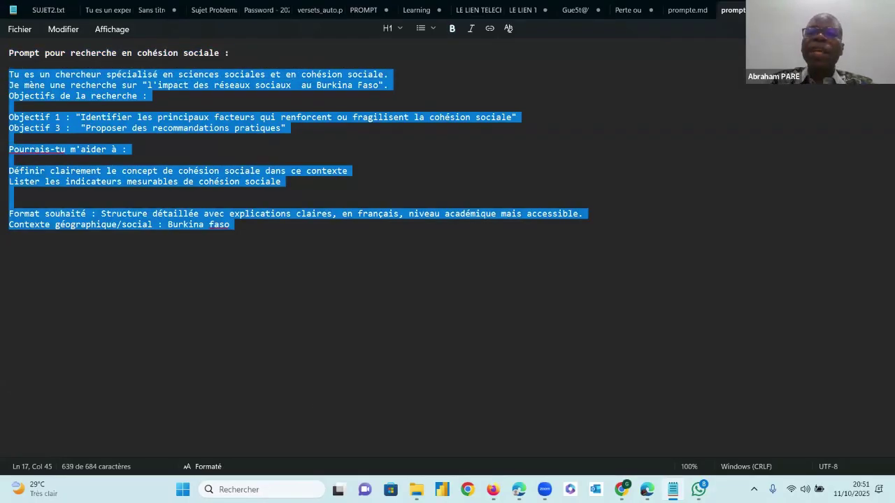
pyautogui.hotkey('alt', 'Tab')
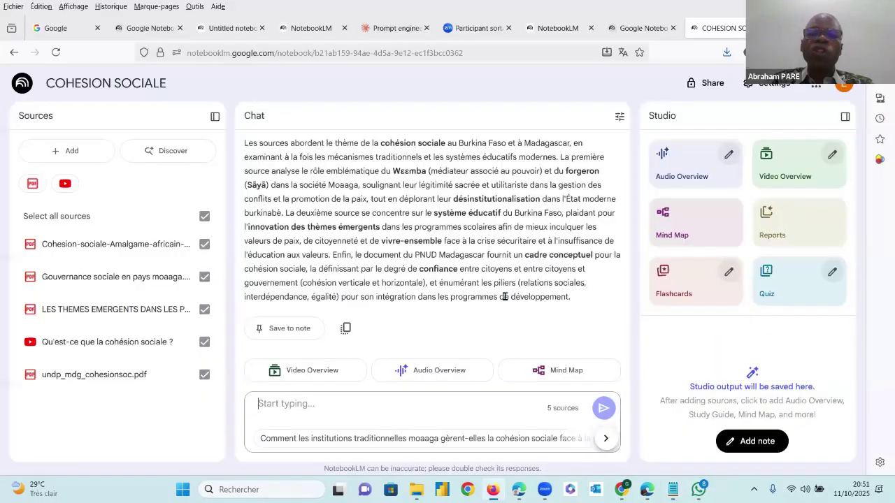
pyautogui.click(385, 403)
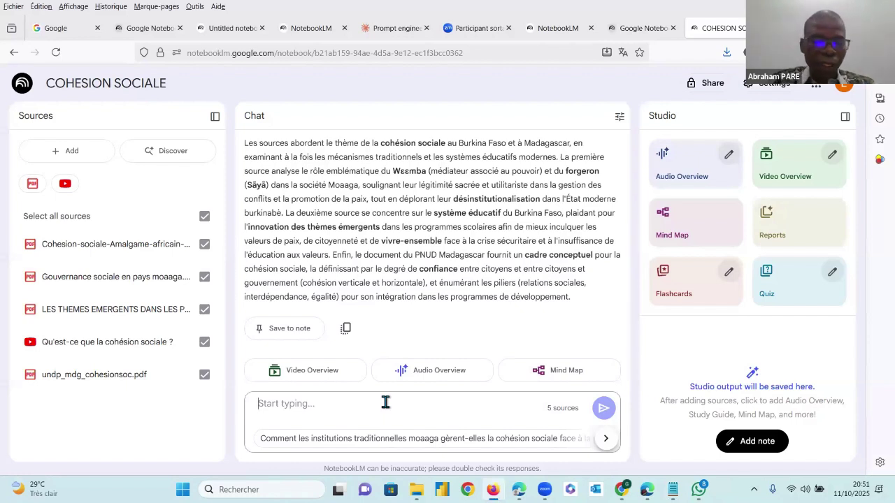
pyautogui.hotkey('ctrl', 'v')
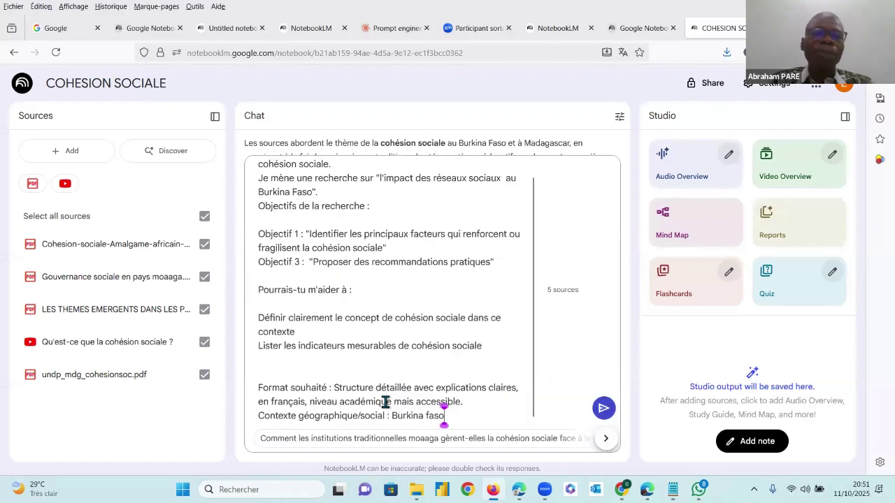
pyautogui.click(604, 411)
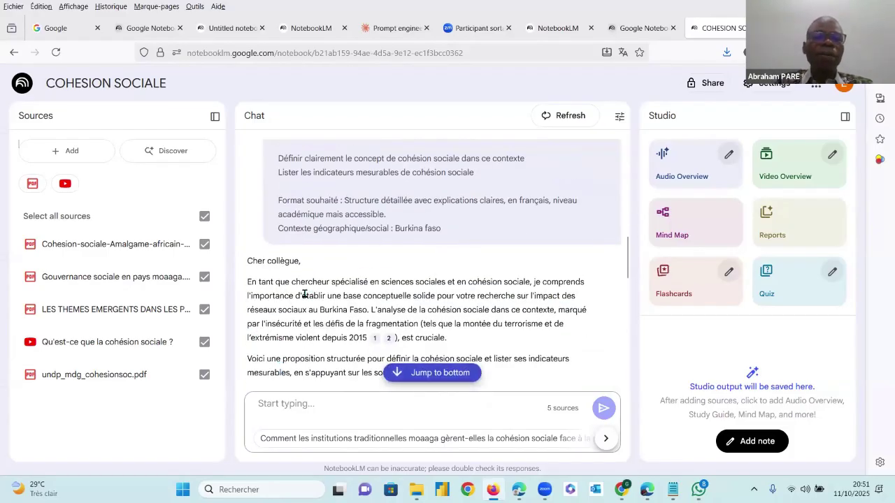
# Read the chat answer's introduction and the opening of section I, defining cohésion sociale in the Burkinabè context
pyautogui.scroll(-2, 305, 295)
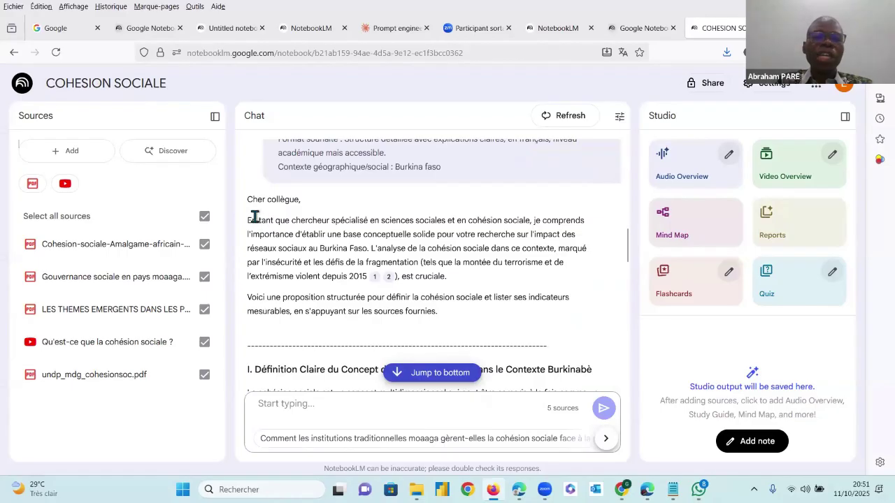
pyautogui.moveTo(255, 218); pyautogui.dragTo(448, 317)
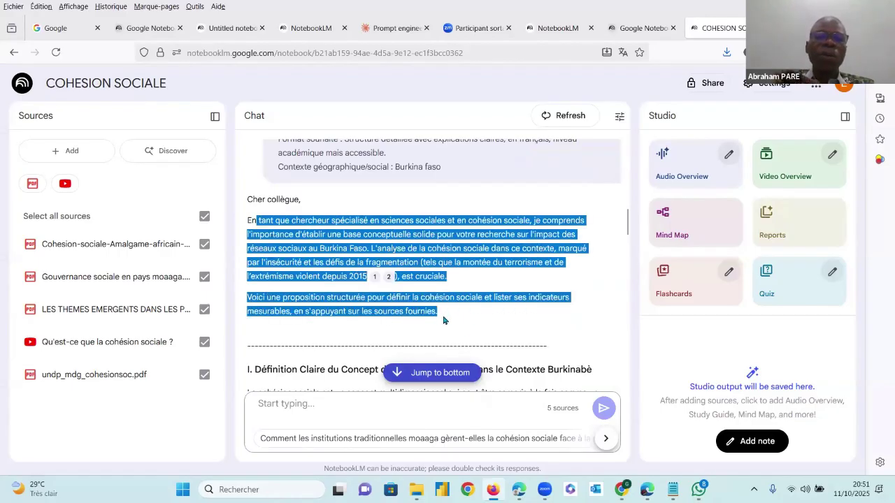
pyautogui.click(441, 318)
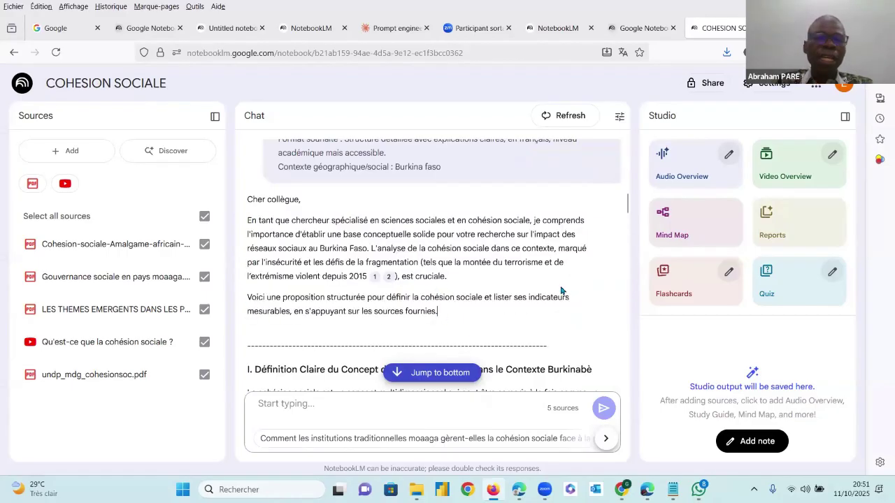
pyautogui.scroll(-2, 615, 237)
pyautogui.scroll(-4, 627, 209)
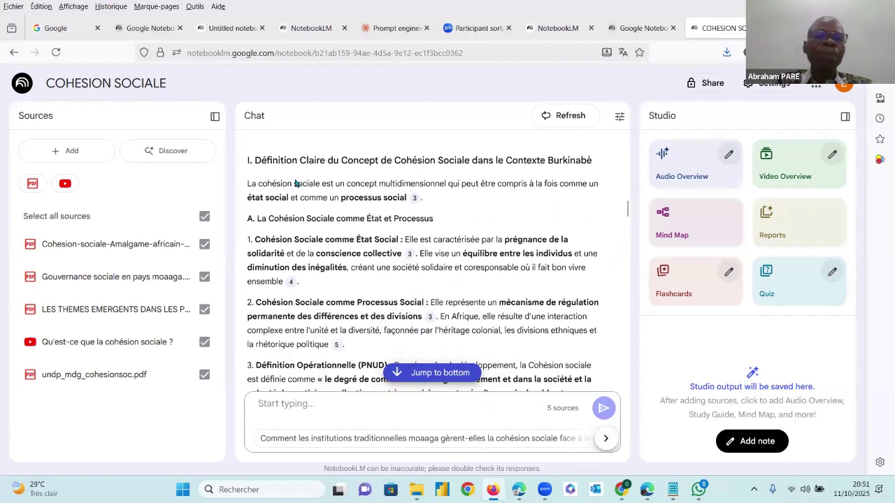
pyautogui.moveTo(253, 161); pyautogui.dragTo(591, 162)
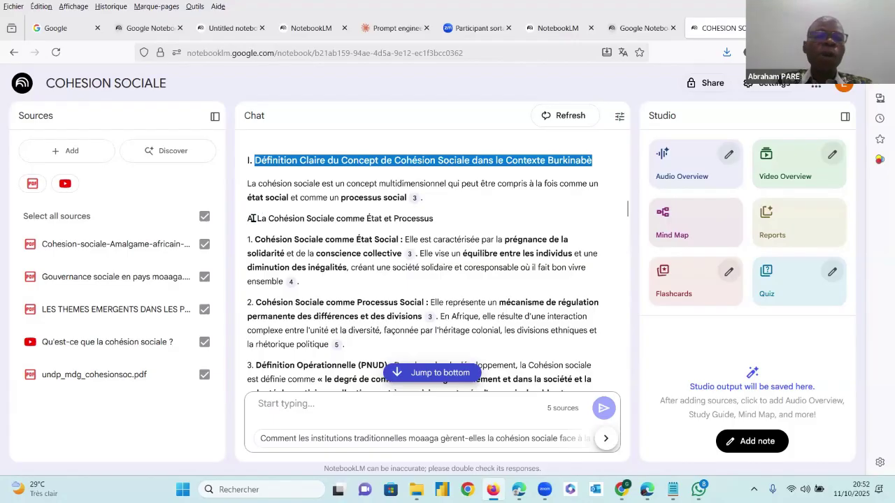
pyautogui.moveTo(251, 218); pyautogui.dragTo(431, 219)
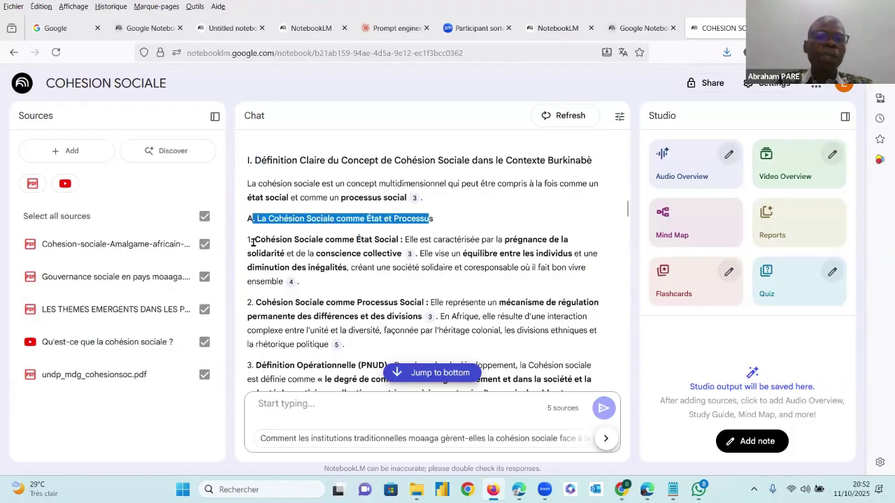
pyautogui.click(253, 241)
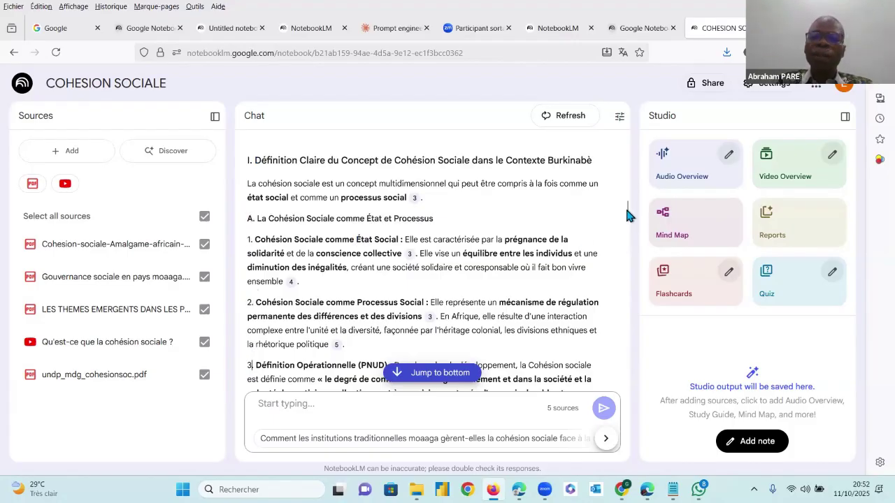
# Skim the rest of the chat answer, including its indicator tables, and return to the definition in section I
pyautogui.moveTo(627, 215); pyautogui.dragTo(631, 389)
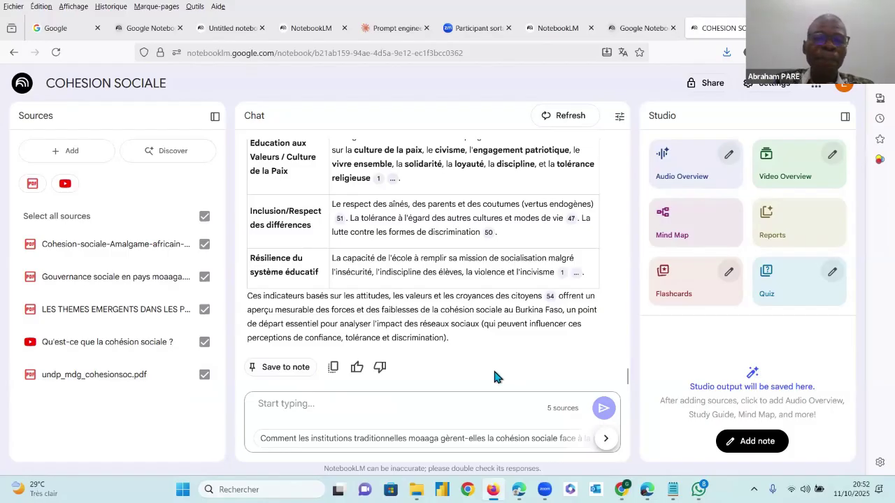
pyautogui.scroll(15, 436, 354)
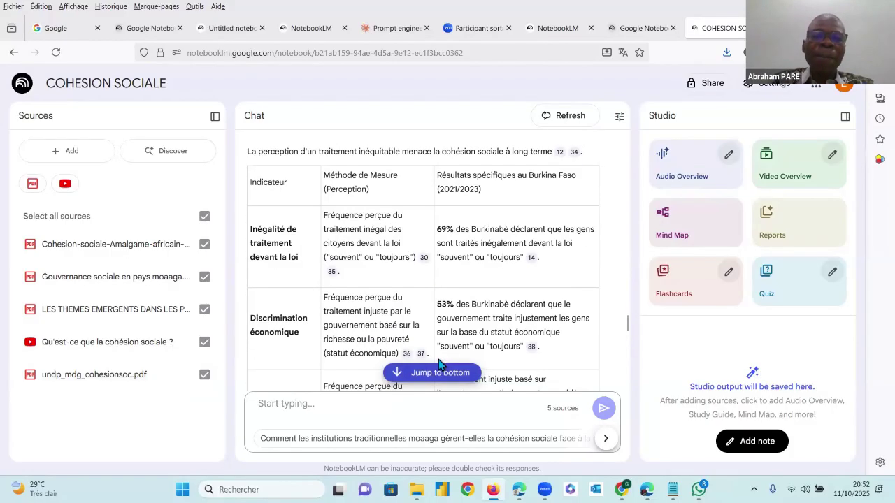
pyautogui.scroll(15, 419, 274)
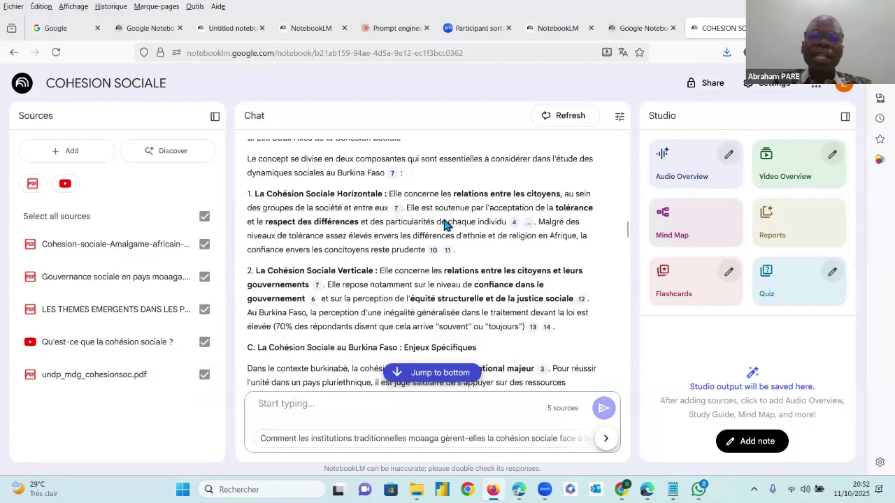
pyautogui.scroll(3, 413, 239)
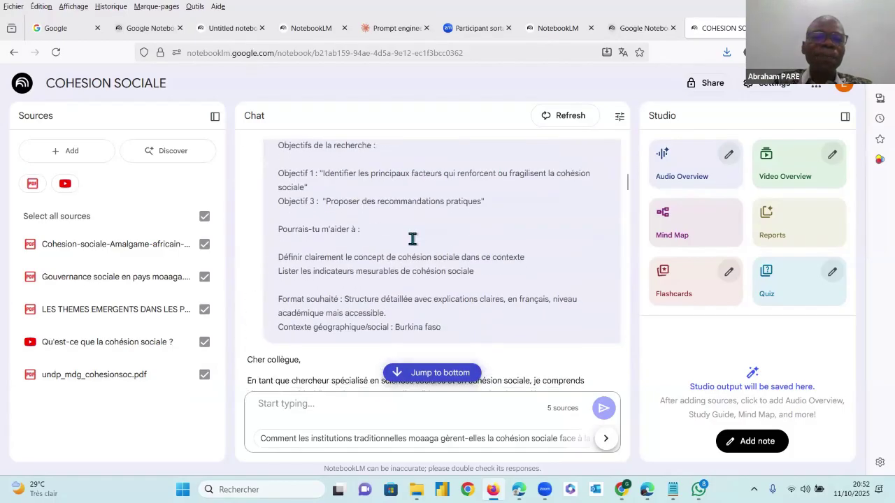
pyautogui.scroll(-4, 411, 241)
pyautogui.scroll(-3, 393, 238)
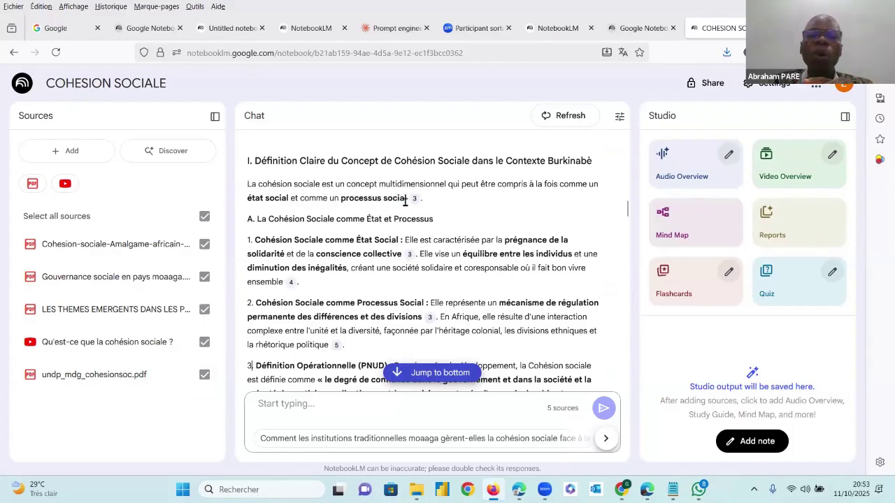
# Open citation 3 after "processus social", examine the highlighted passage in Gouvernance sociale en pays moaaga.pdf, and close the source
pyautogui.moveTo(413, 201)
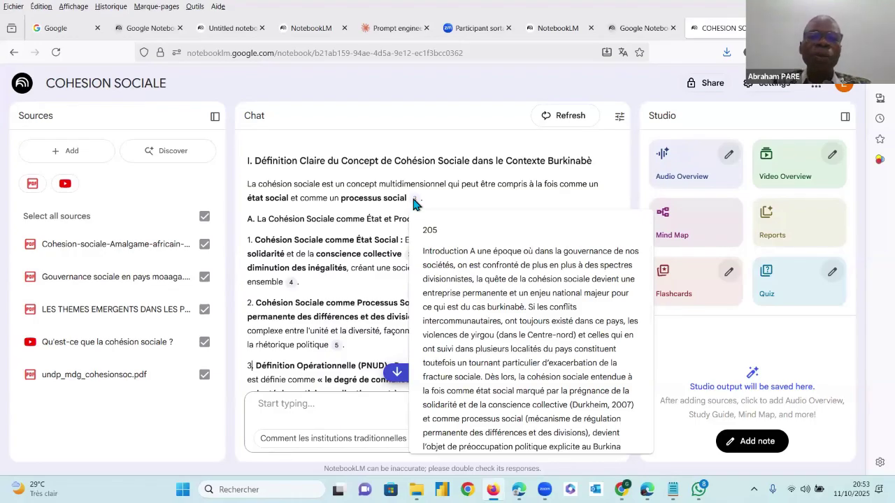
pyautogui.click(413, 201)
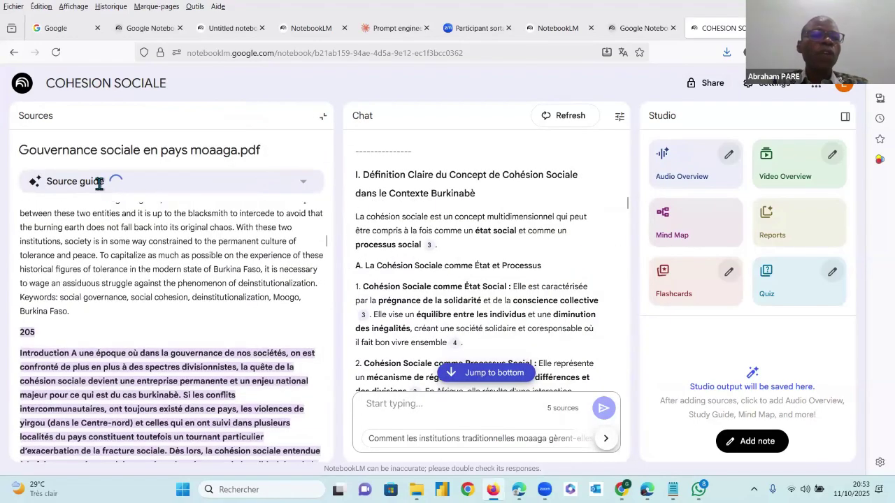
pyautogui.scroll(-2, 115, 334)
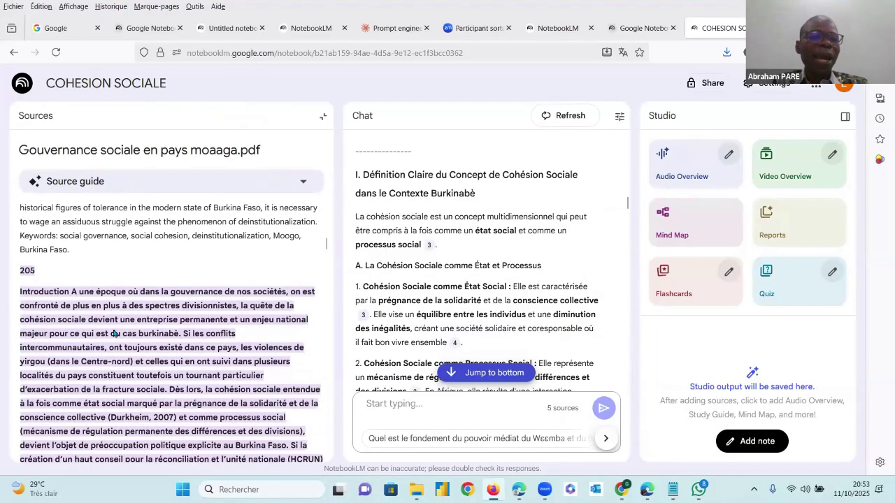
pyautogui.scroll(-7, 115, 334)
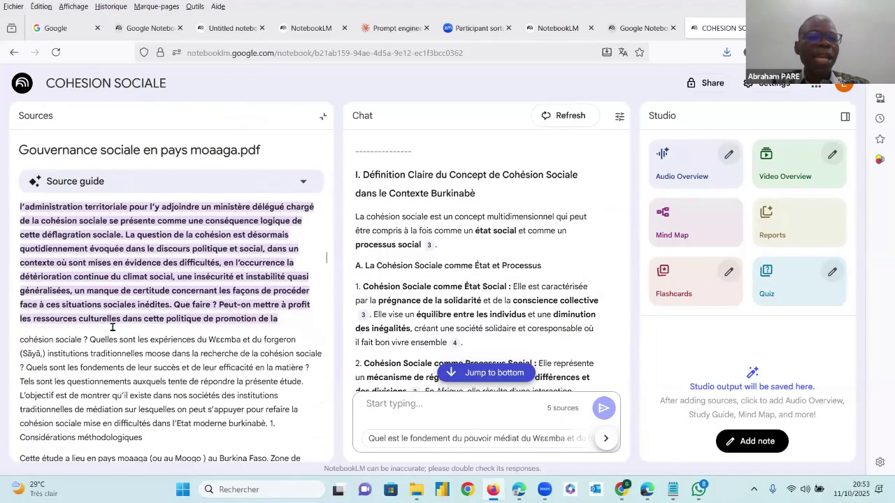
pyautogui.scroll(5, 112, 326)
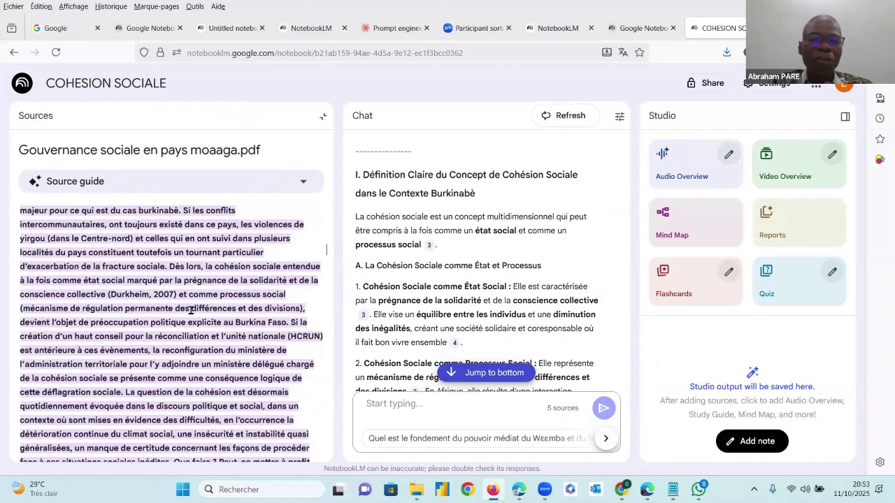
pyautogui.scroll(-5, 190, 310)
pyautogui.scroll(5, 191, 310)
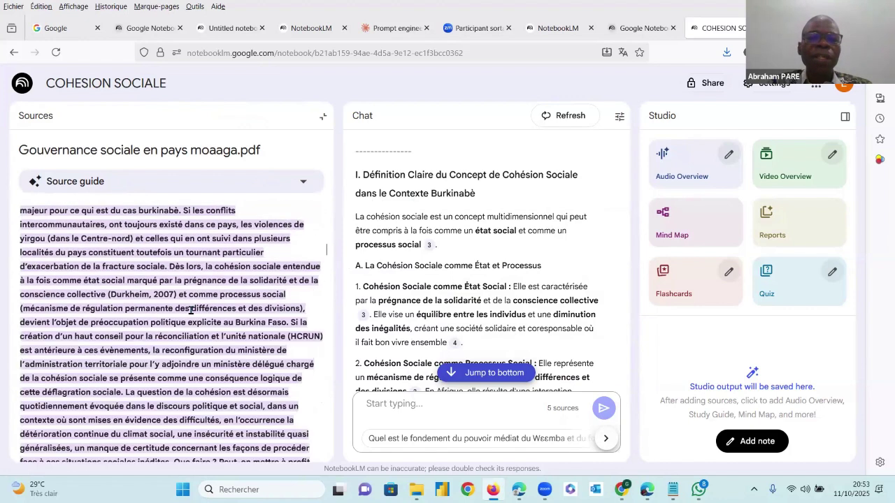
pyautogui.click(323, 117)
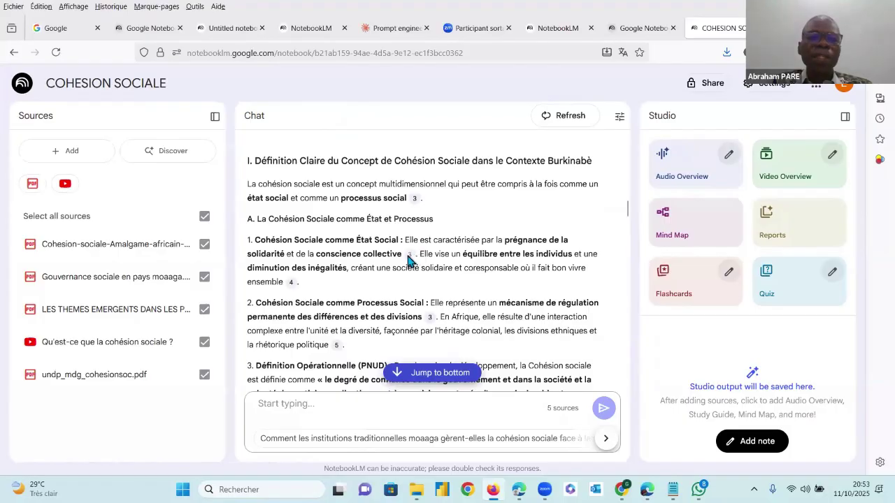
# Preview citation 3 after "conscience collective", open citation 4 after "vivre ensemble", examine its highlighted passage in the YouTube source, and close the source
pyautogui.moveTo(409, 257)
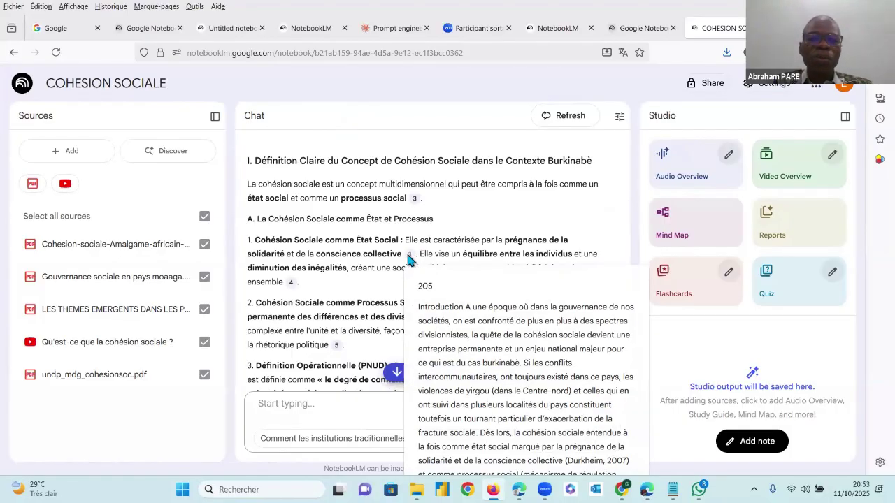
pyautogui.moveTo(290, 283)
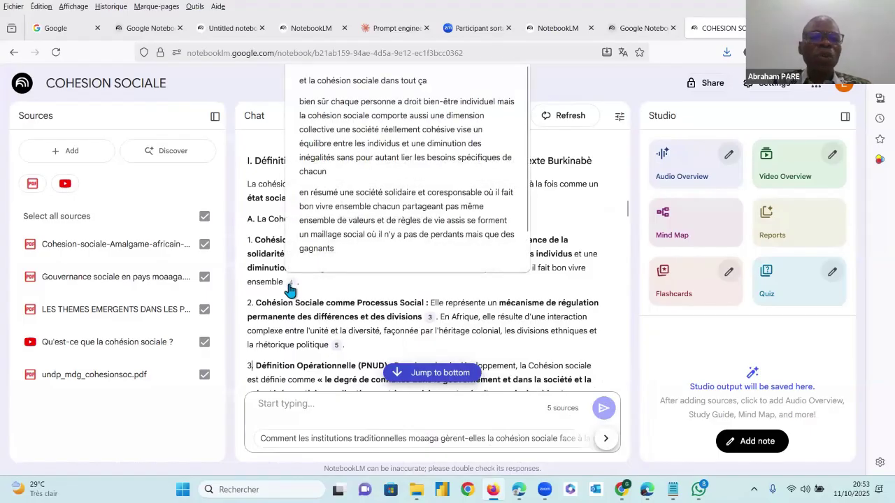
pyautogui.click(290, 283)
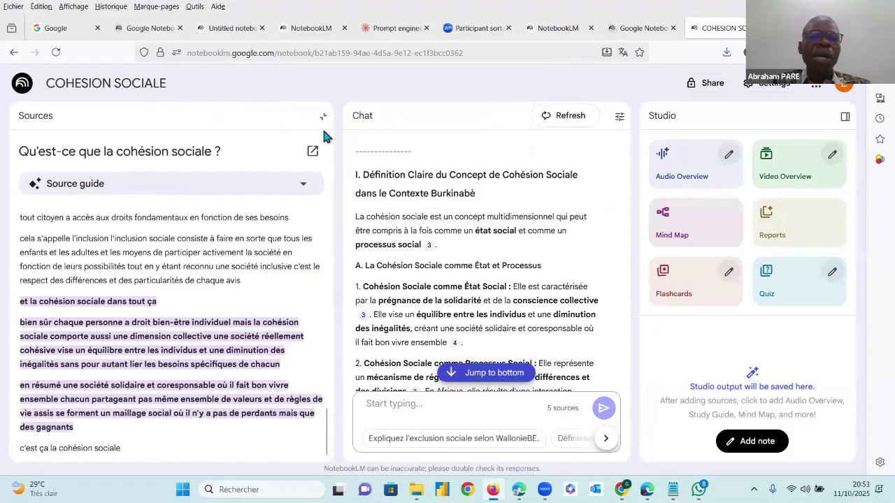
pyautogui.click(323, 117)
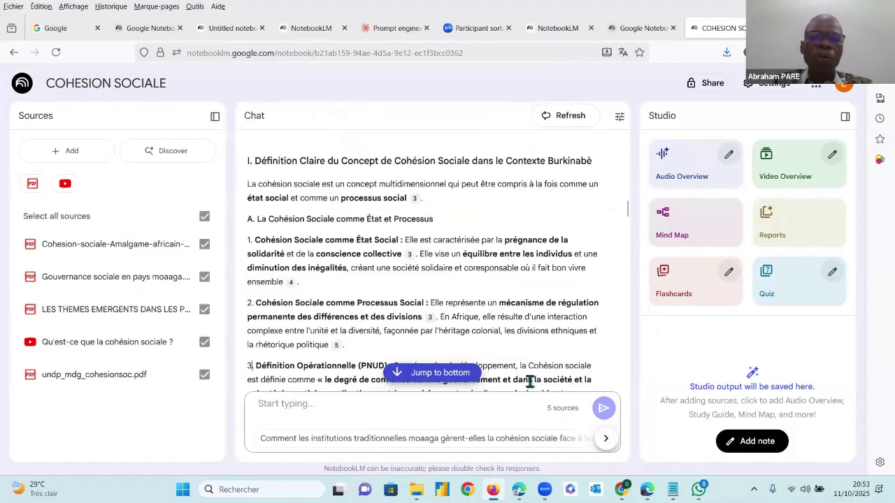
# Go through the indicator tables to the end of the chat answer and copy the entire answer
pyautogui.scroll(-10, 503, 343)
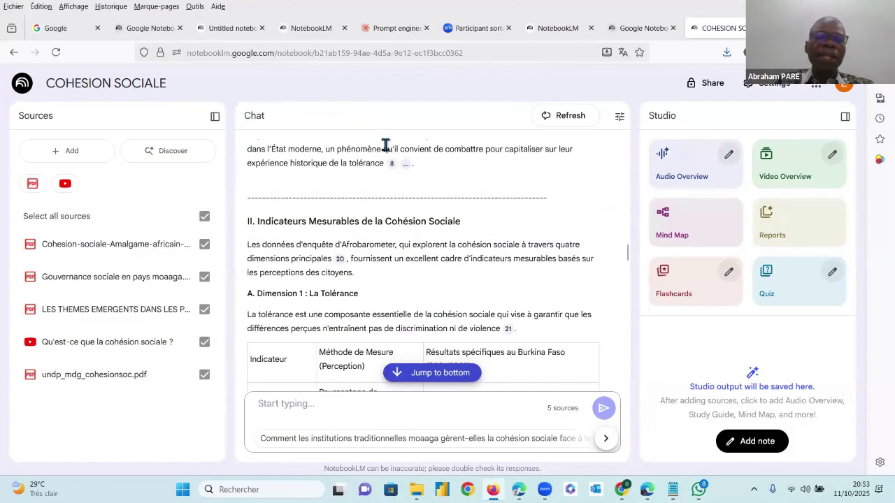
pyautogui.scroll(-3, 413, 345)
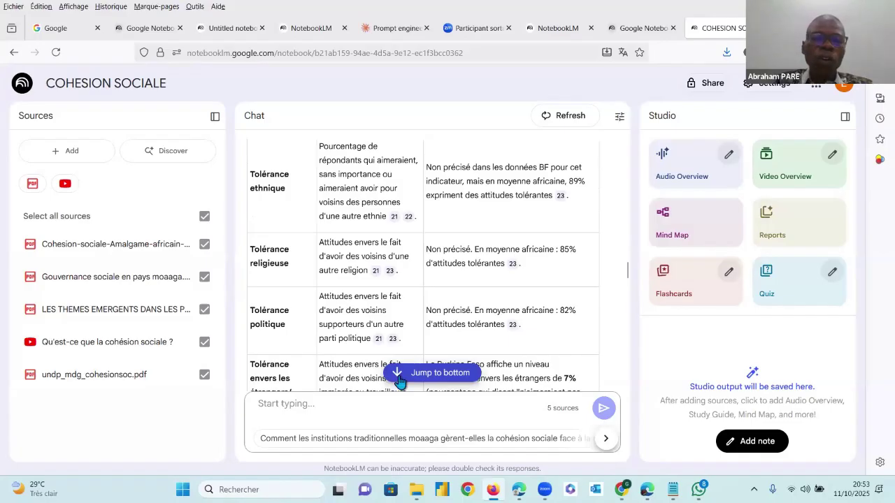
pyautogui.scroll(-5, 414, 345)
pyautogui.scroll(-3, 623, 320)
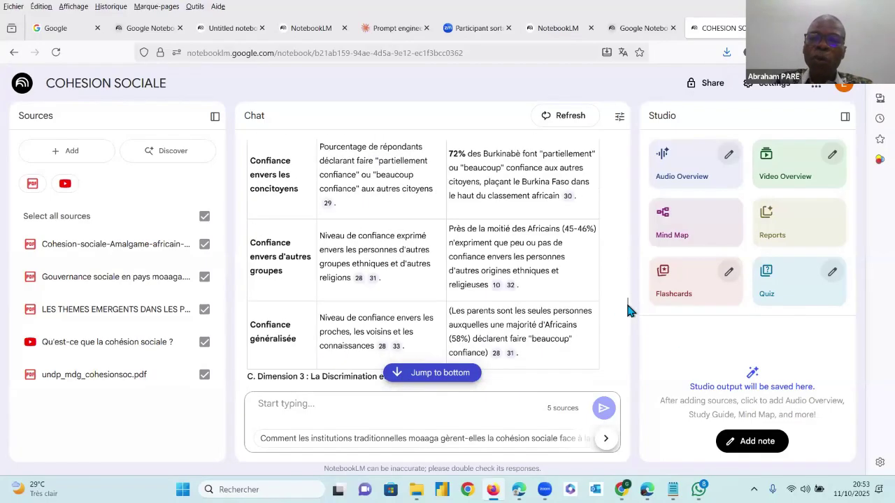
pyautogui.scroll(-10, 625, 335)
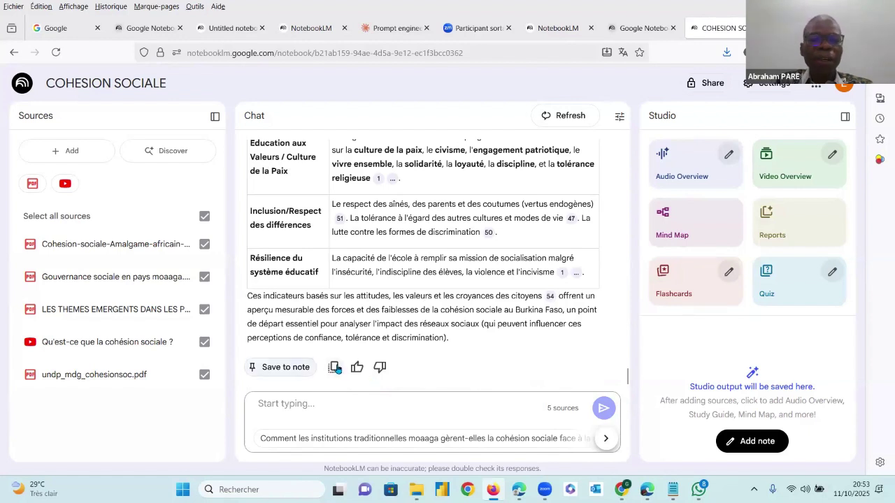
pyautogui.click(333, 369)
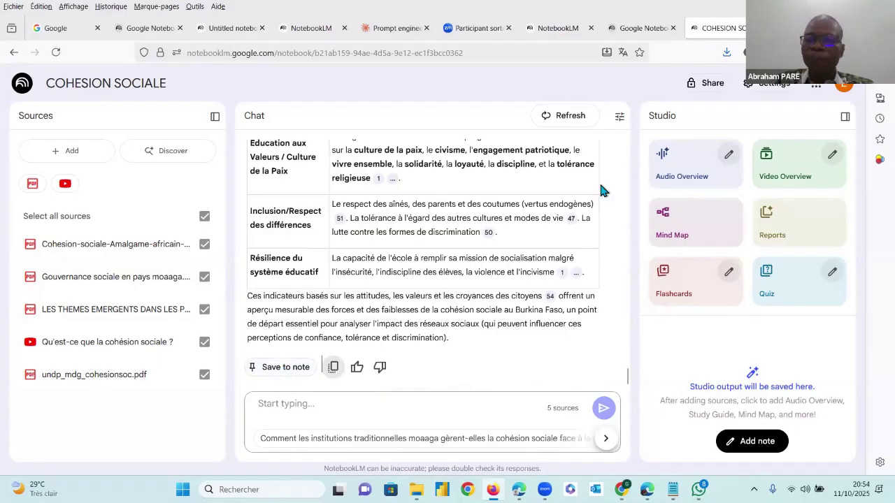
# Add a new note in the notebook, paste the copied answer into it, check its beginning, and close the note
pyautogui.click(755, 443)
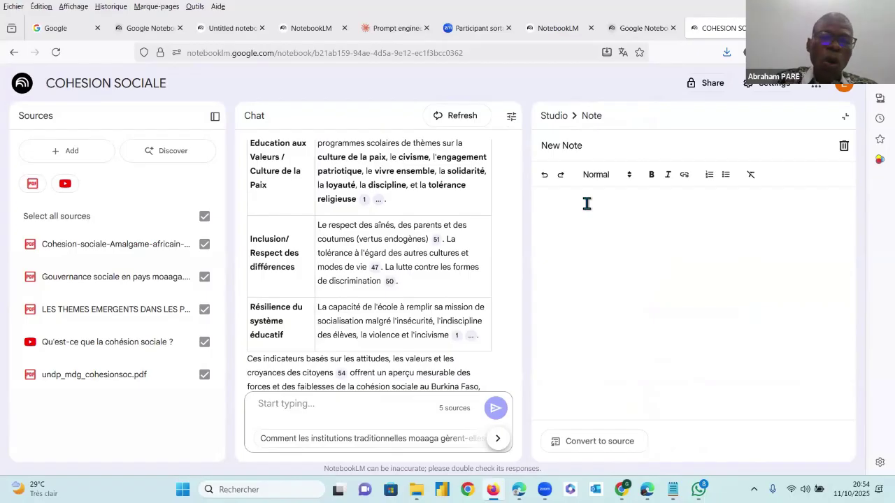
pyautogui.hotkey('ctrl', 'v')
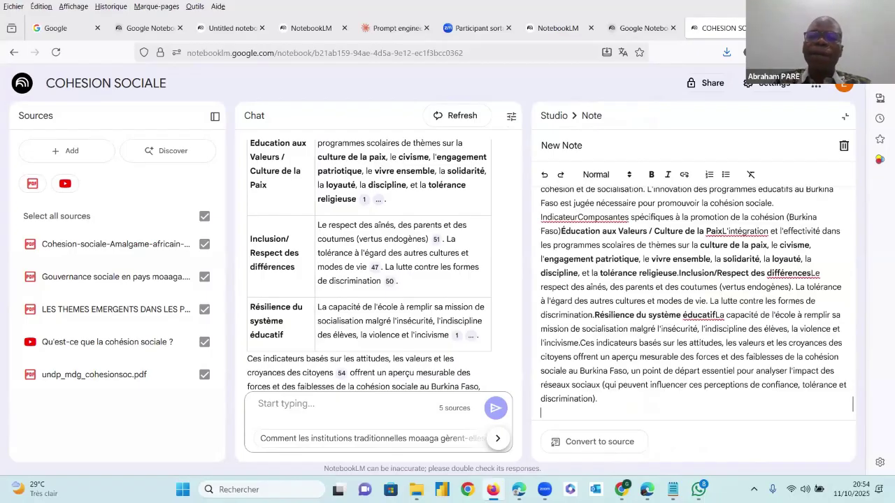
pyautogui.moveTo(852, 404); pyautogui.dragTo(861, 203)
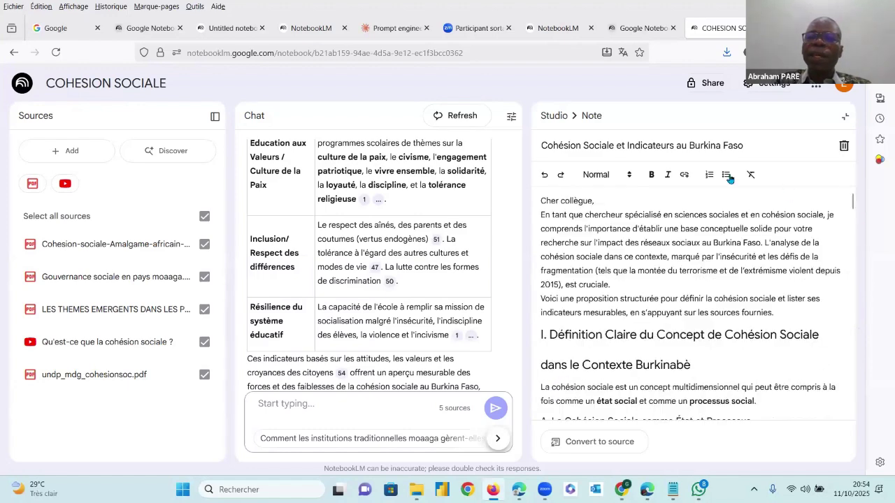
pyautogui.click(845, 116)
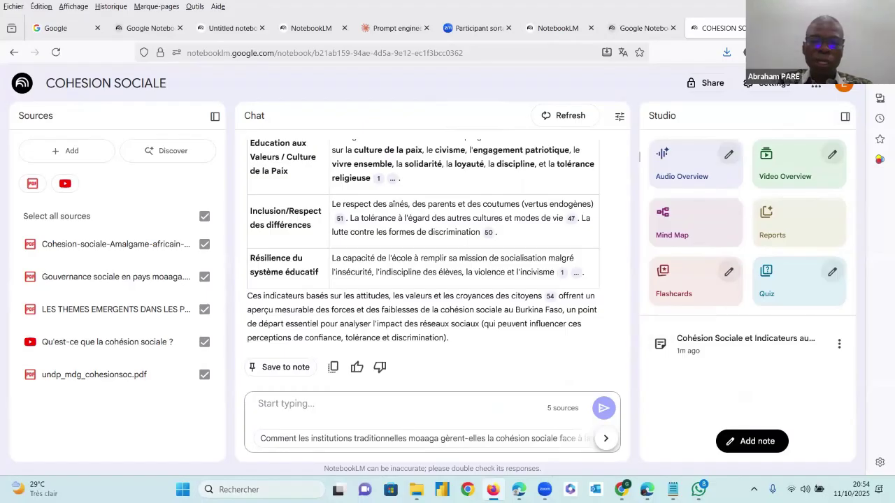
# Switch to Word, paste the copied answer into a new blank document, look over its tables, and return to the NotebookLM notebook
pyautogui.click(314, 490)
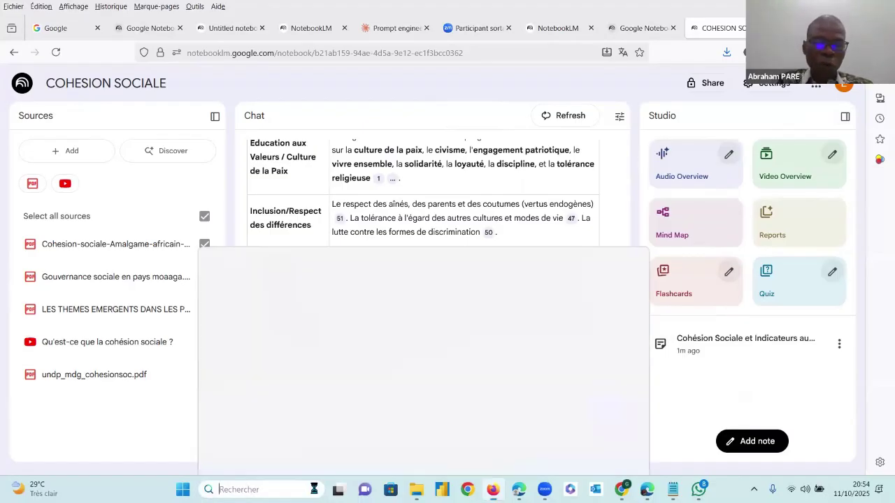
pyautogui.write('WORD')
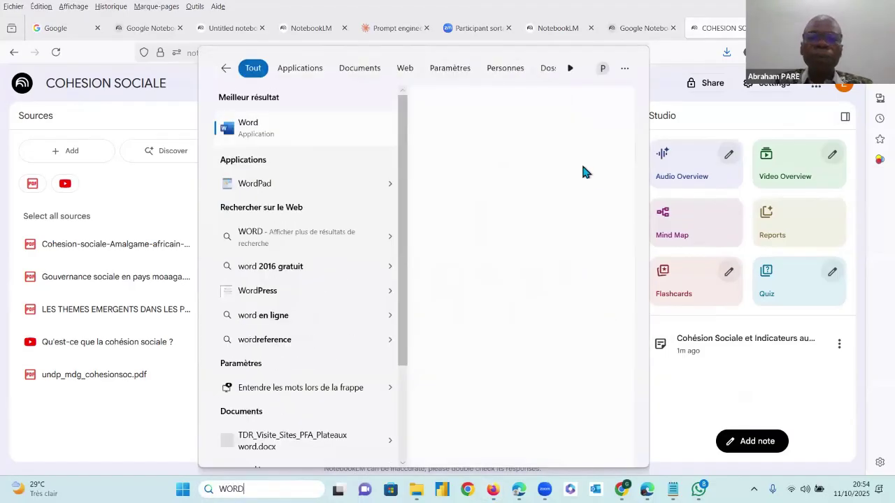
pyautogui.click(526, 123)
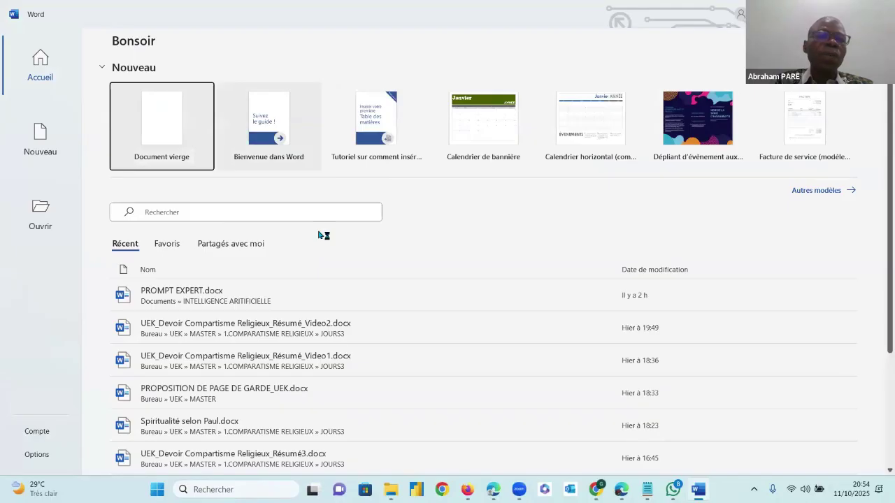
pyautogui.click(168, 112)
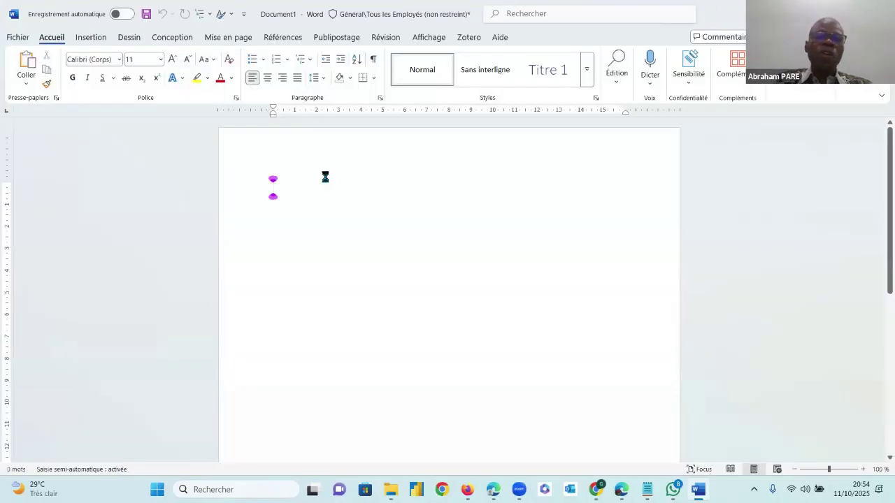
pyautogui.hotkey('ctrl', 'v')
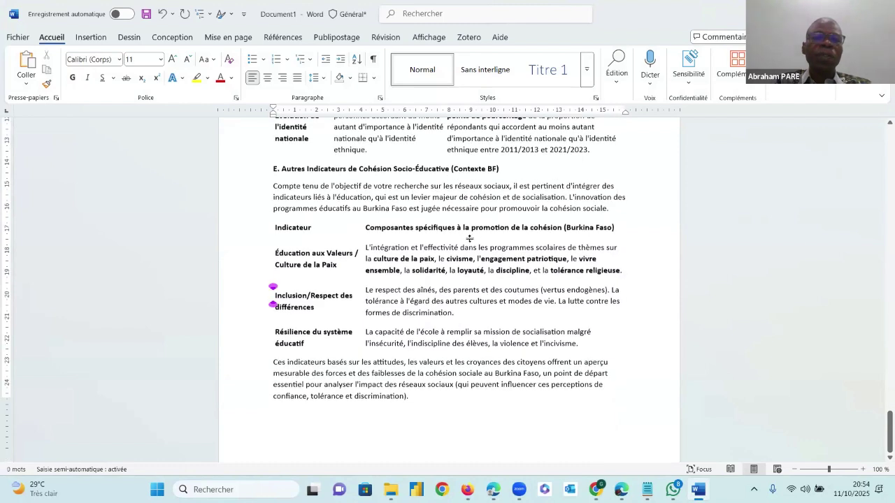
pyautogui.scroll(15, 463, 263)
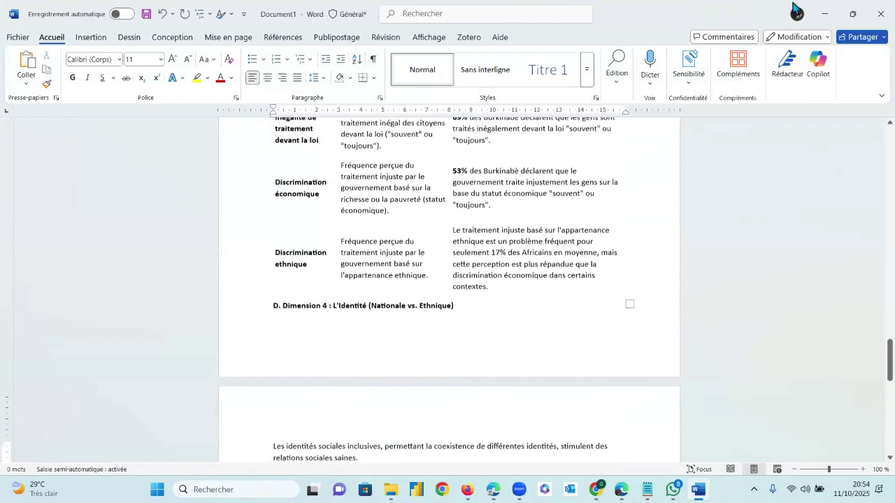
pyautogui.click(824, 14)
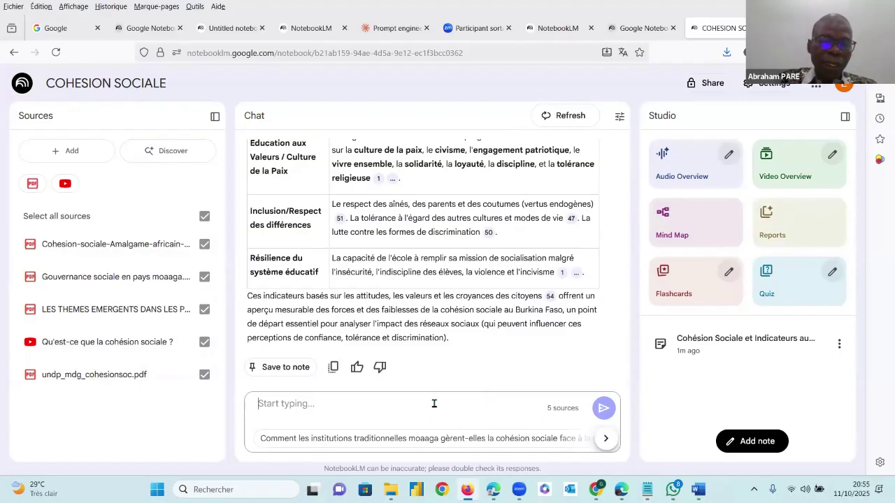
# Submit the chat question "LE COMCEPT DE COHESION SOCIAL EST IL APPLICATION AU BURKINA? DONNE UN EXEMPLE"
pyautogui.write('LE COMP')
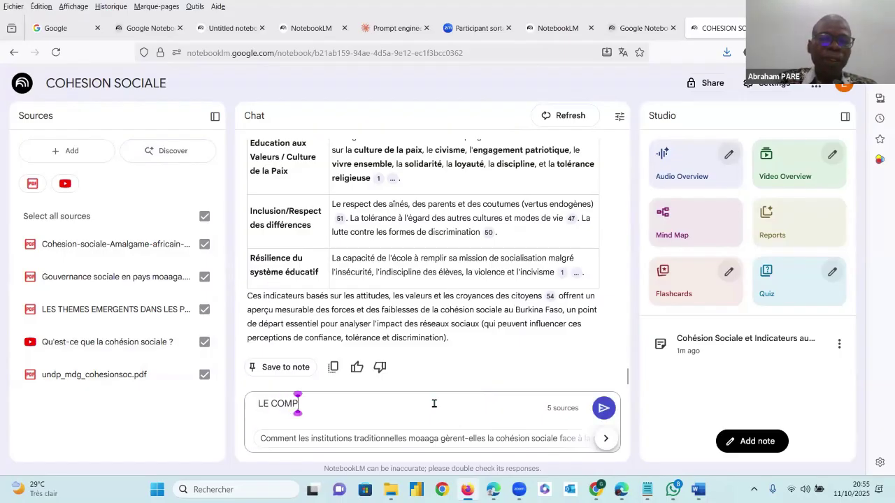
pyautogui.press('BackSpace')
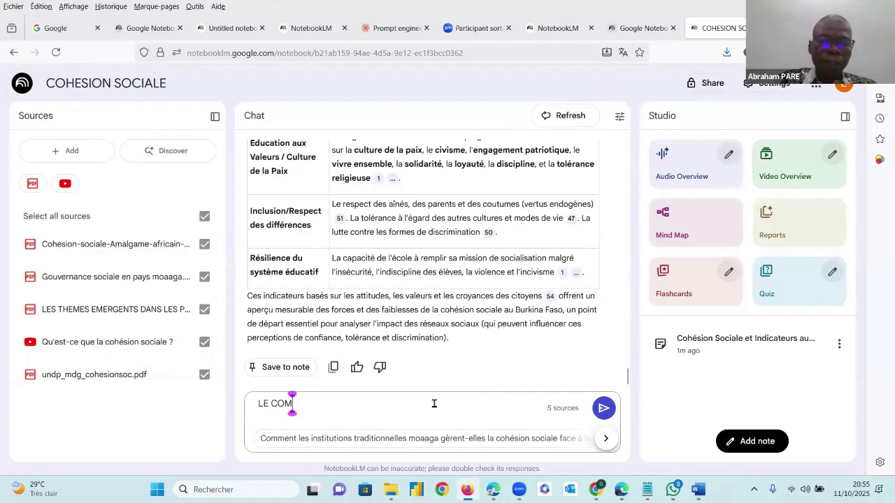
pyautogui.write('C')
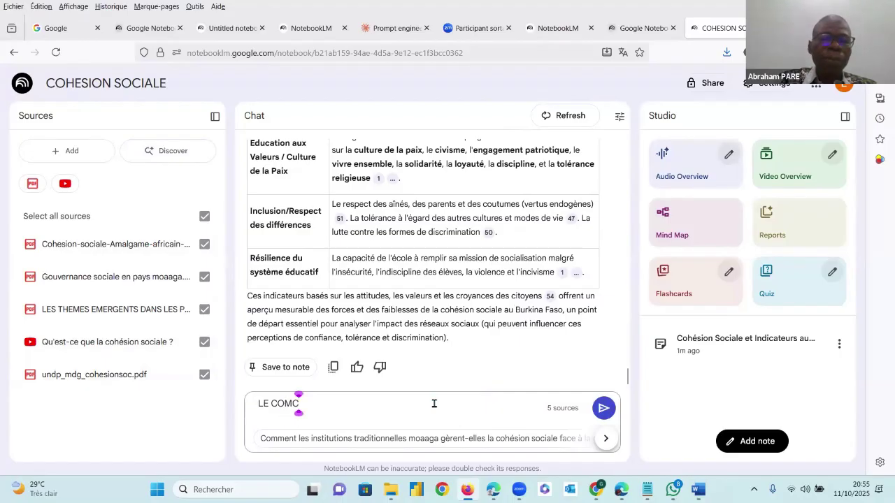
pyautogui.write('EPT')
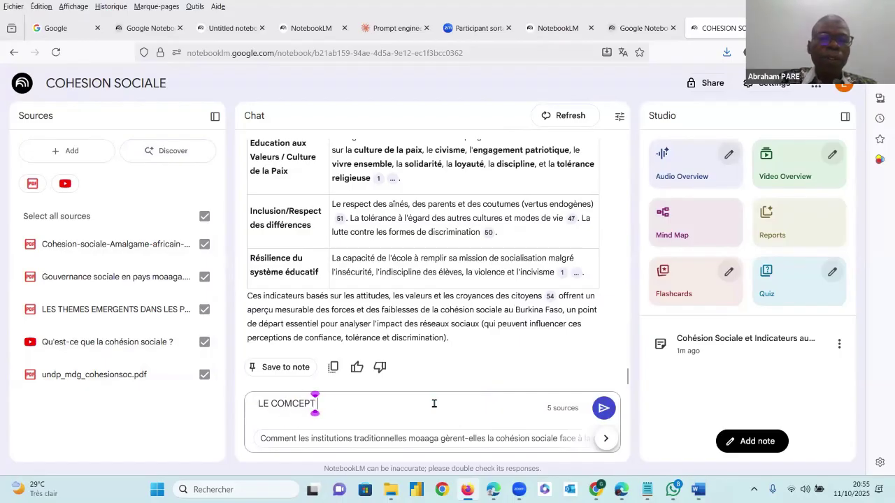
pyautogui.write(' DE COHESION')
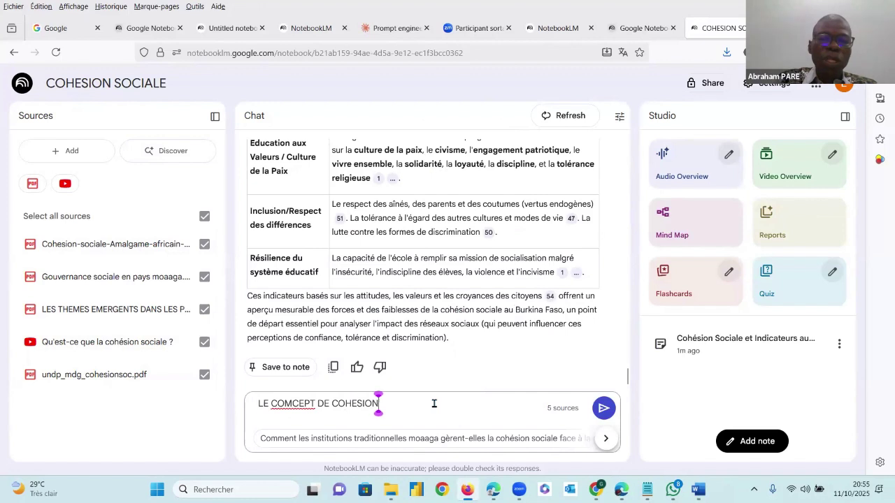
pyautogui.write(' SOCIAL')
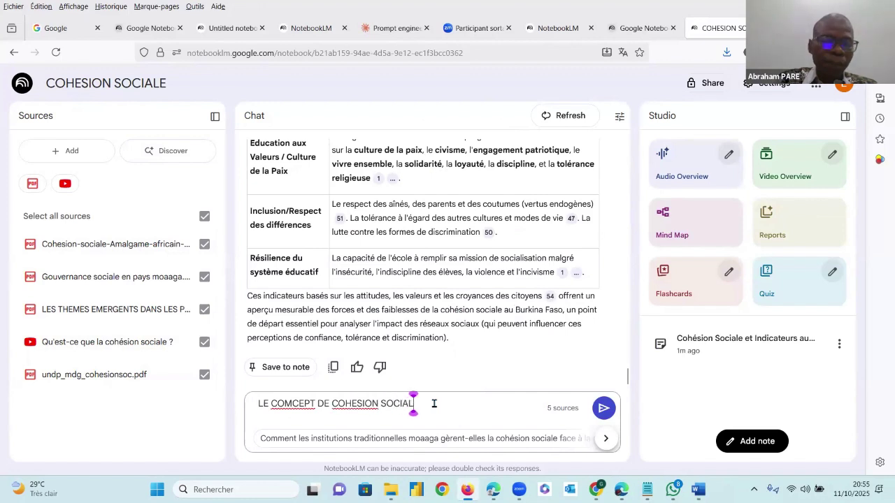
pyautogui.write(' ET')
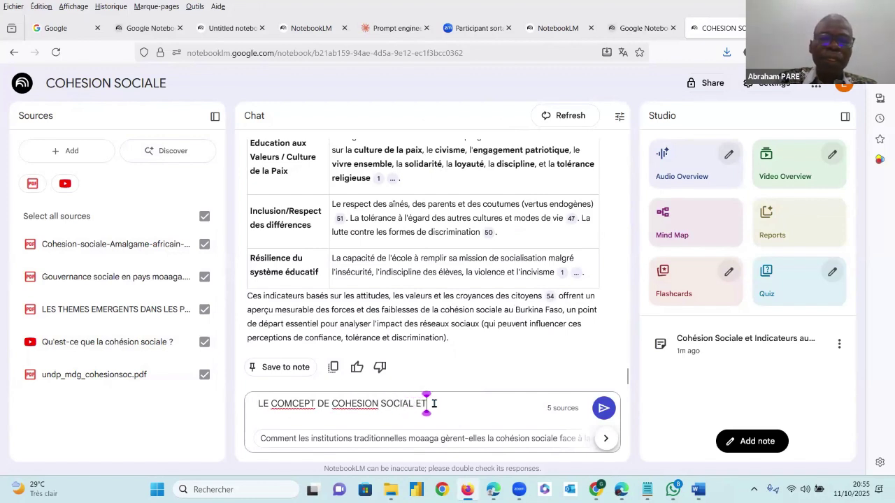
pyautogui.press('BackSpace')
pyautogui.write('ST IL')
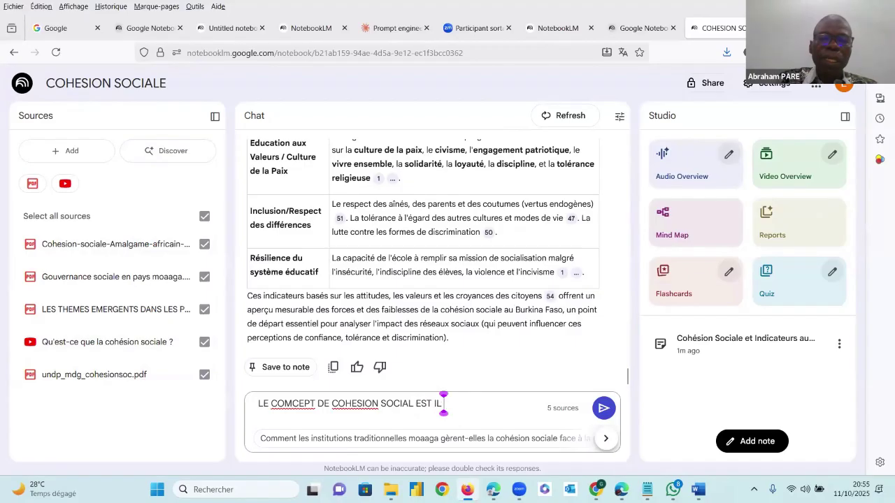
pyautogui.write(' APPLICATION')
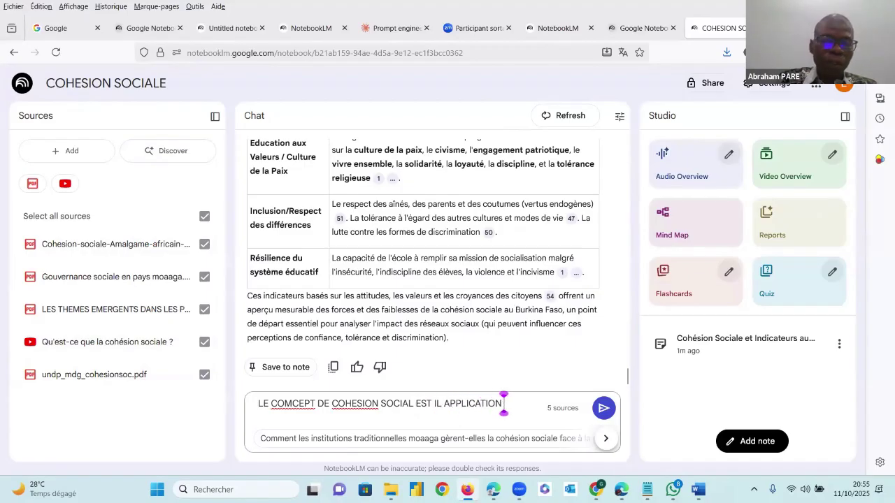
pyautogui.write(' AU BUR')
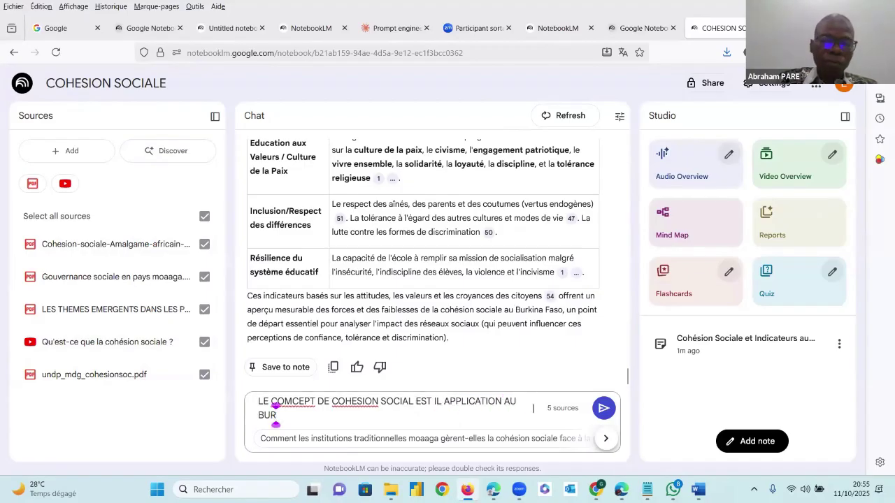
pyautogui.write('KIN')
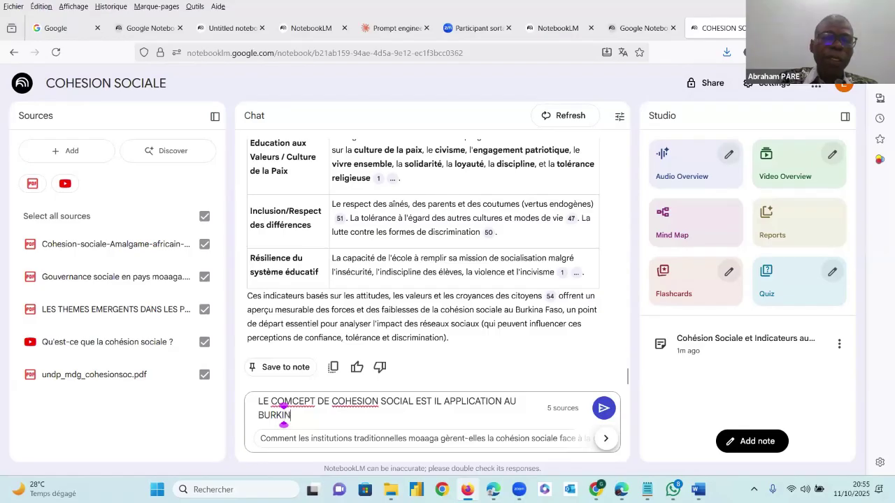
pyautogui.write('A')
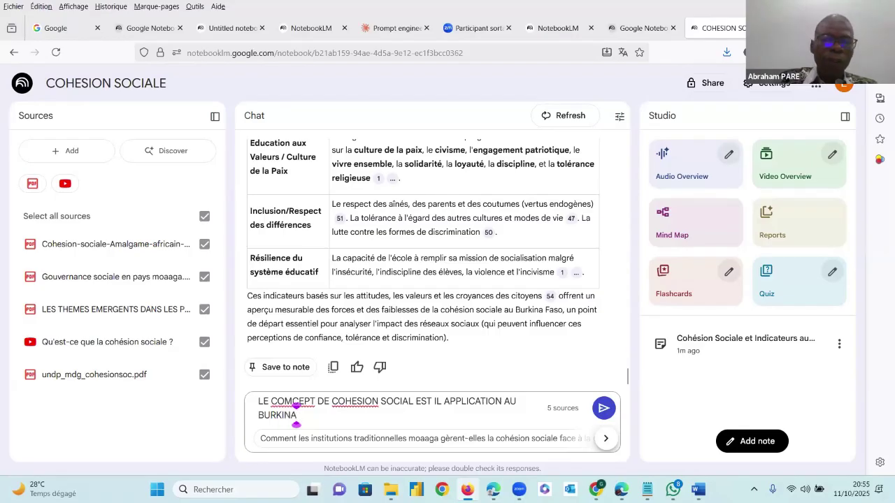
pyautogui.write('? DON')
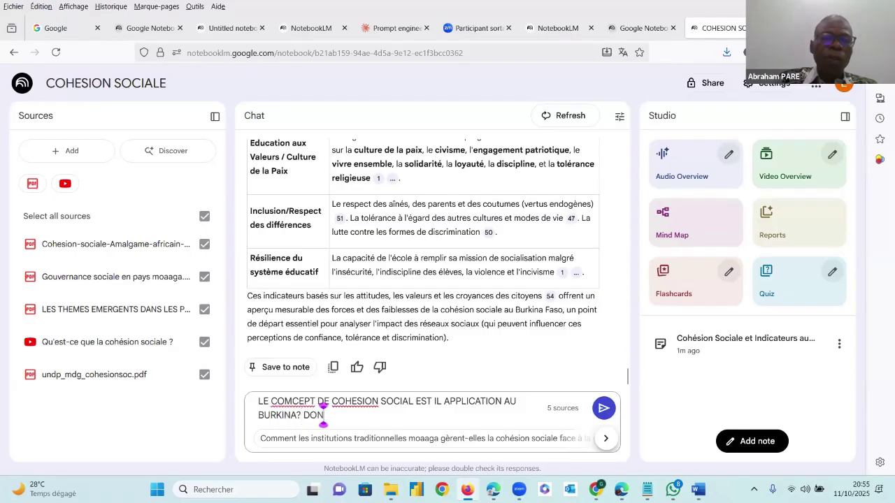
pyautogui.write('NE UN EX')
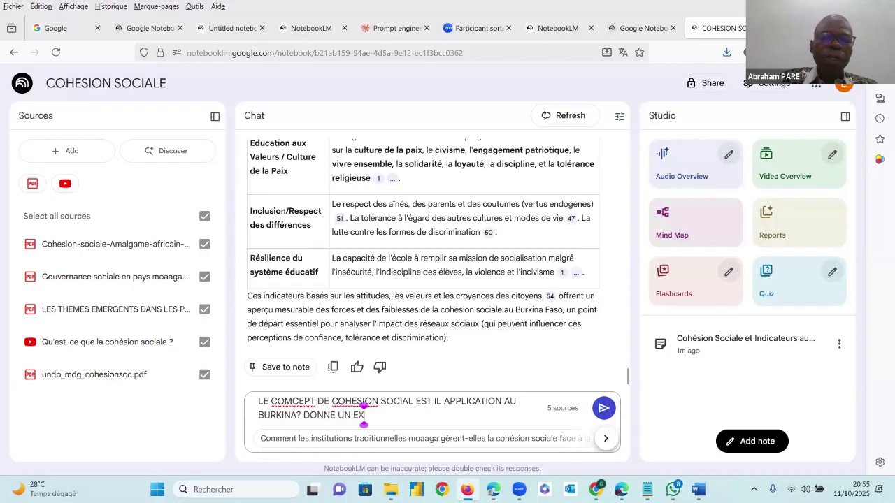
pyautogui.write('EMPLE')
pyautogui.press('Return')
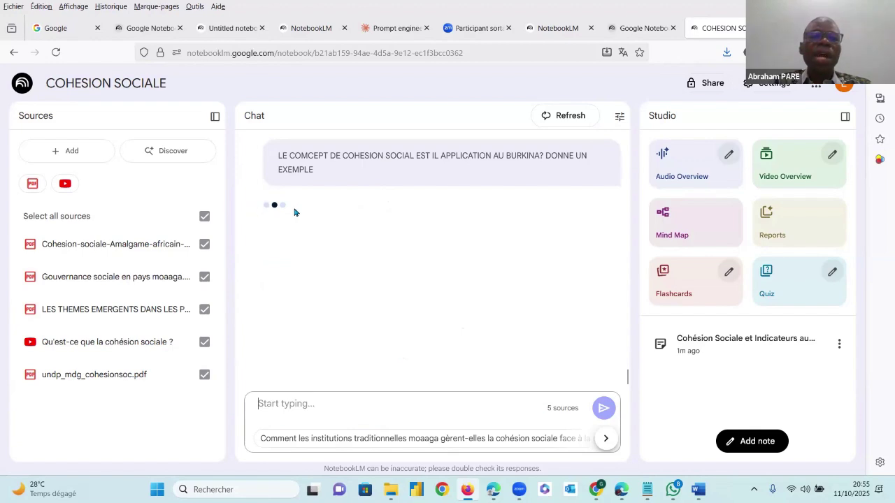
# Read through the chat answer on social cohesion's applicability in Burkina Faso, from section I to its conclusion
pyautogui.scroll(-3, 464, 216)
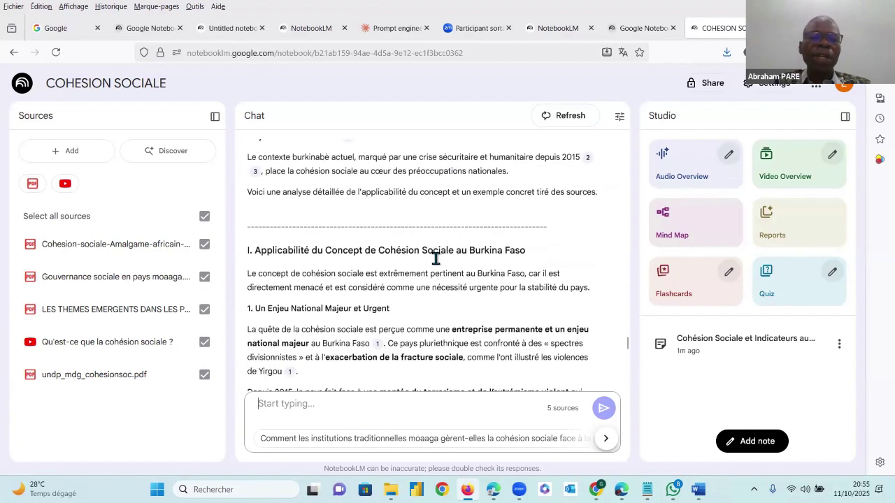
pyautogui.moveTo(275, 222); pyautogui.dragTo(480, 222)
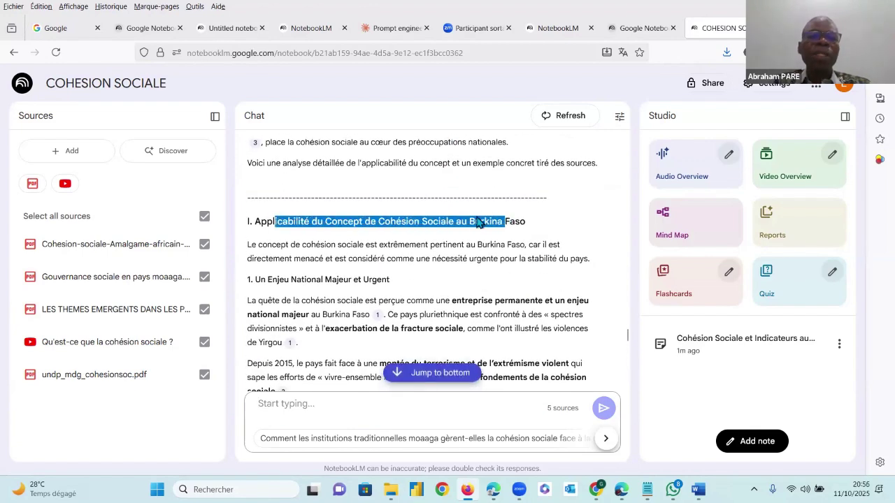
pyautogui.click(263, 222)
pyautogui.moveTo(278, 222); pyautogui.dragTo(338, 222)
pyautogui.moveTo(493, 221); pyautogui.dragTo(520, 222)
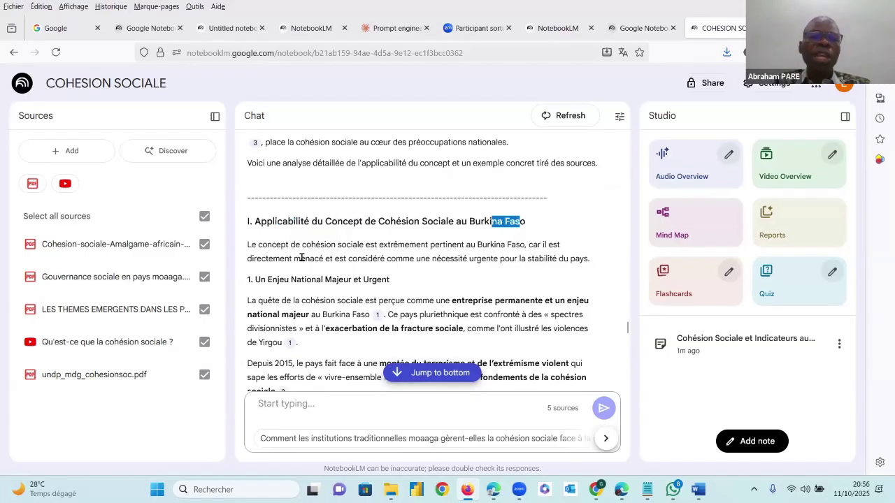
pyautogui.moveTo(273, 244); pyautogui.dragTo(309, 315)
pyautogui.scroll(-2, 311, 280)
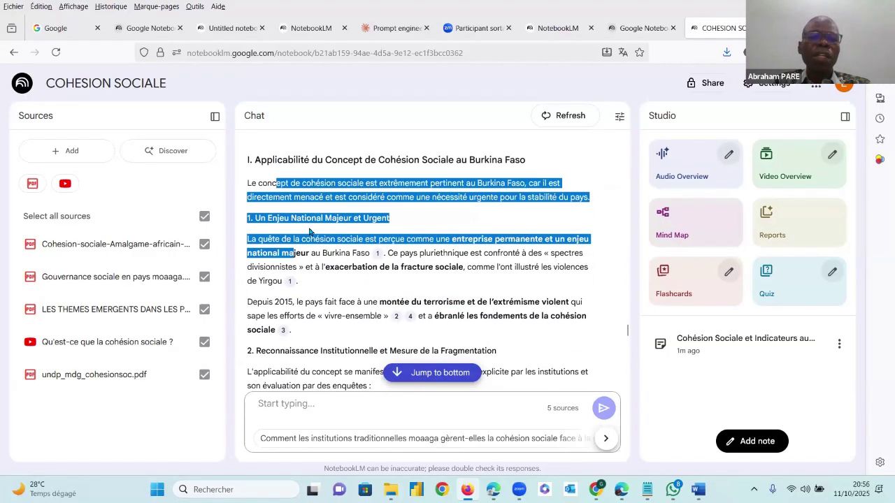
pyautogui.click(311, 219)
pyautogui.scroll(-10, 371, 238)
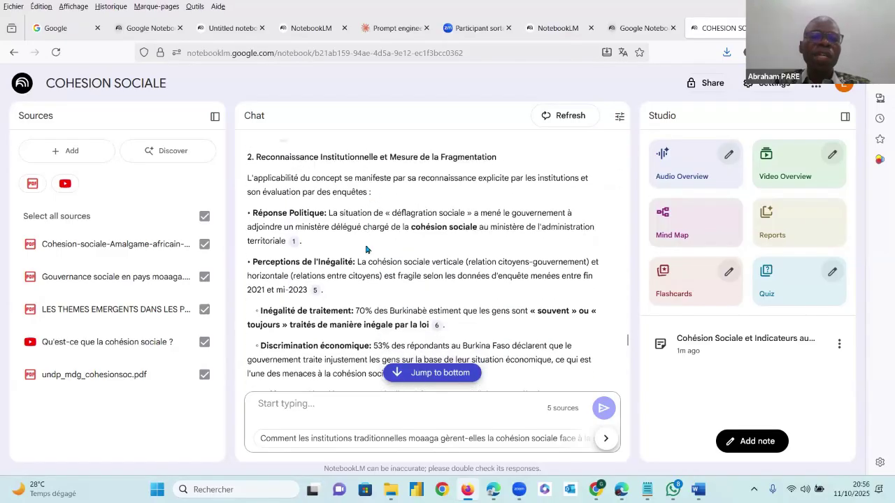
pyautogui.scroll(-10, 366, 252)
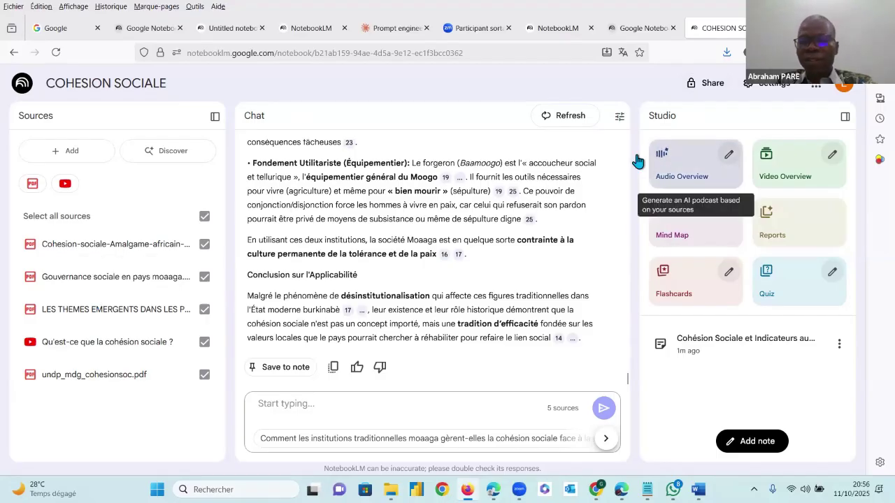
# Generate an Audio Overview, a Video Overview and a Mind Map from the notebook's five sources
pyautogui.click(689, 179)
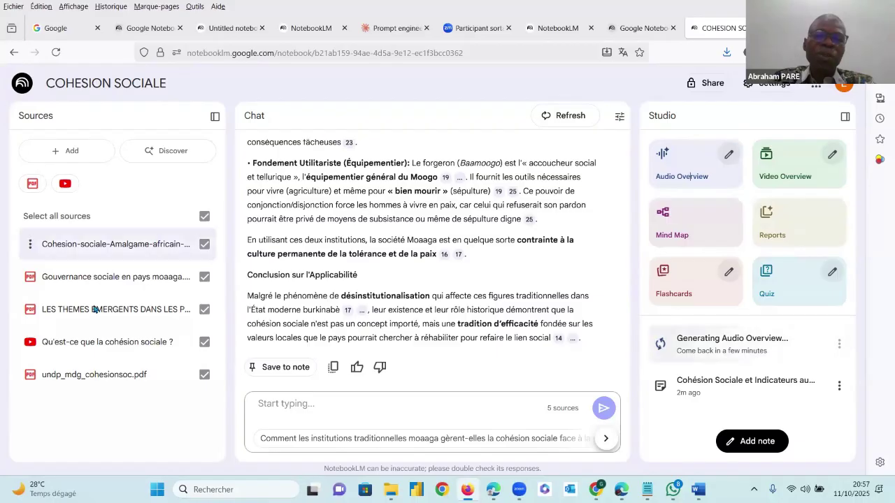
pyautogui.click(781, 166)
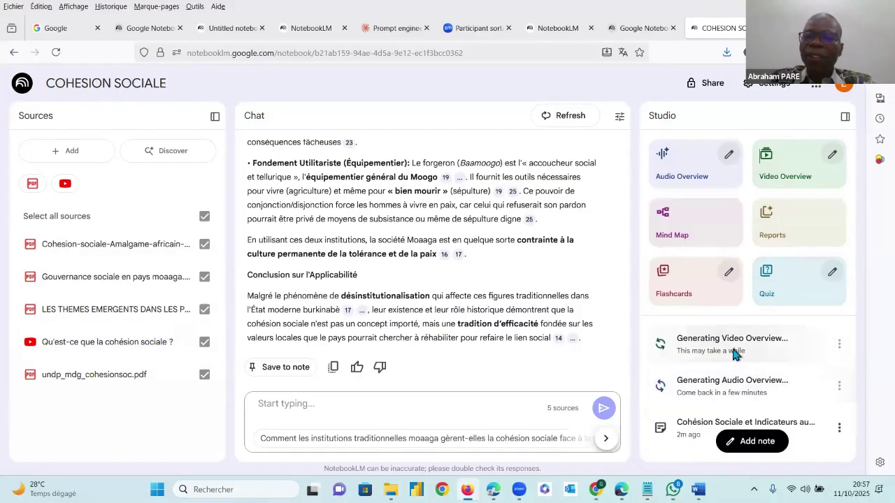
pyautogui.click(686, 236)
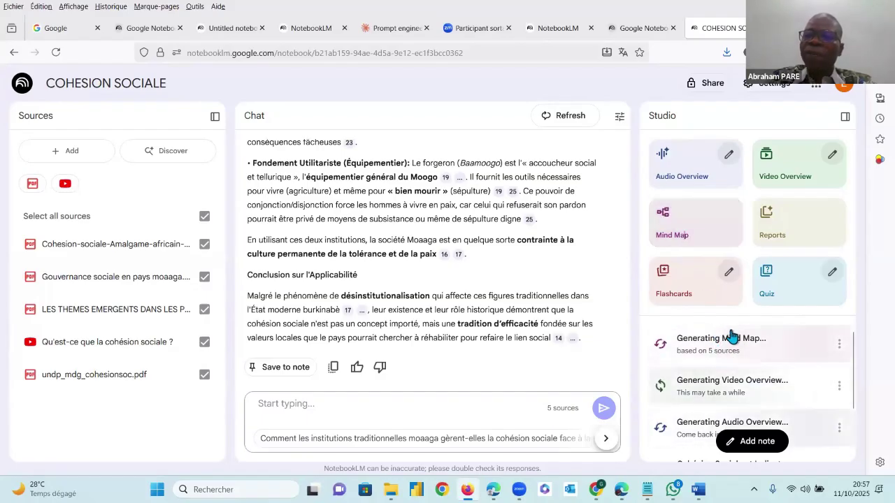
# Generate a Create Your Own report described as "UN RAPPORT SUR LA COHSEION SOCIAL EN 200MOTS"
pyautogui.click(795, 228)
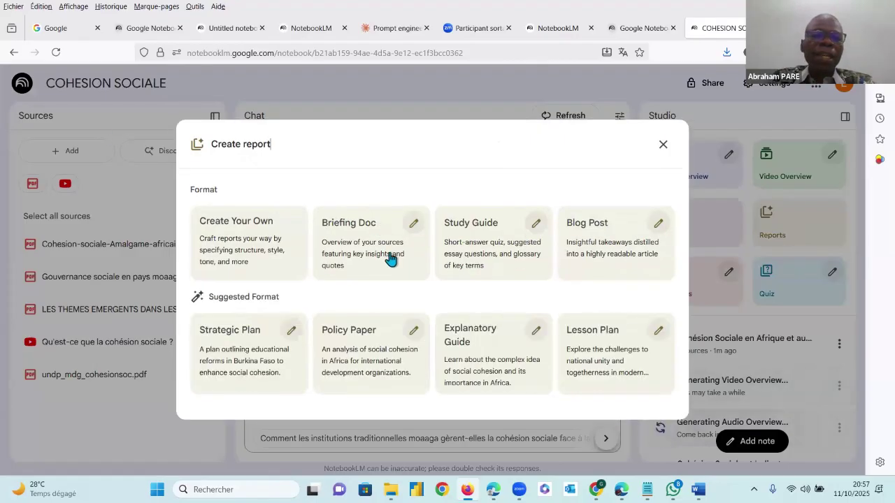
pyautogui.click(261, 240)
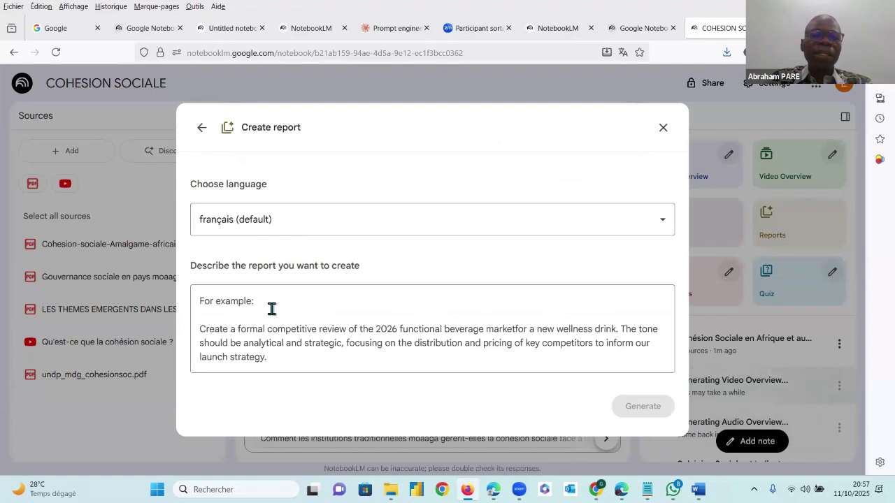
pyautogui.click(294, 304)
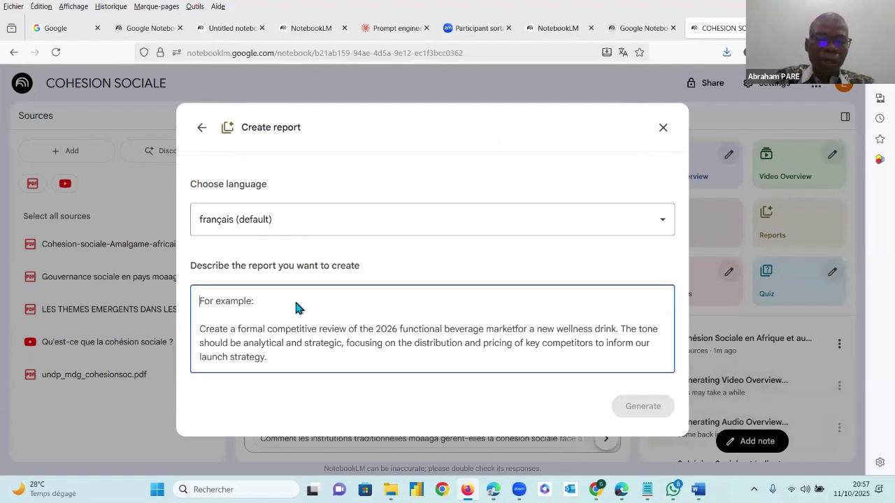
pyautogui.write('UN RAPPOR')
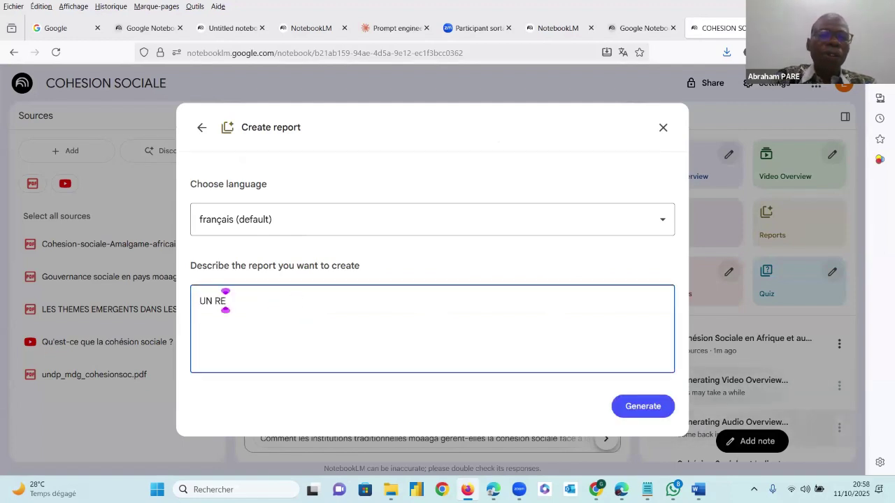
pyautogui.write('T ')
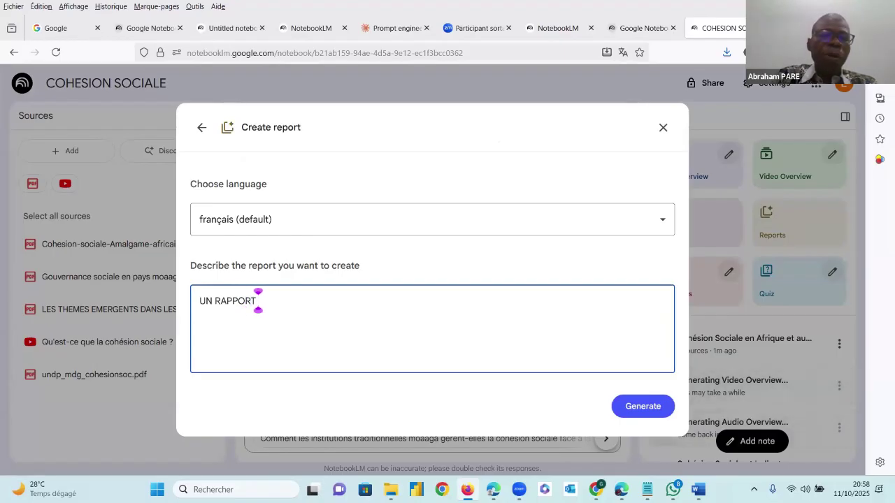
pyautogui.write('SUR LA COE')
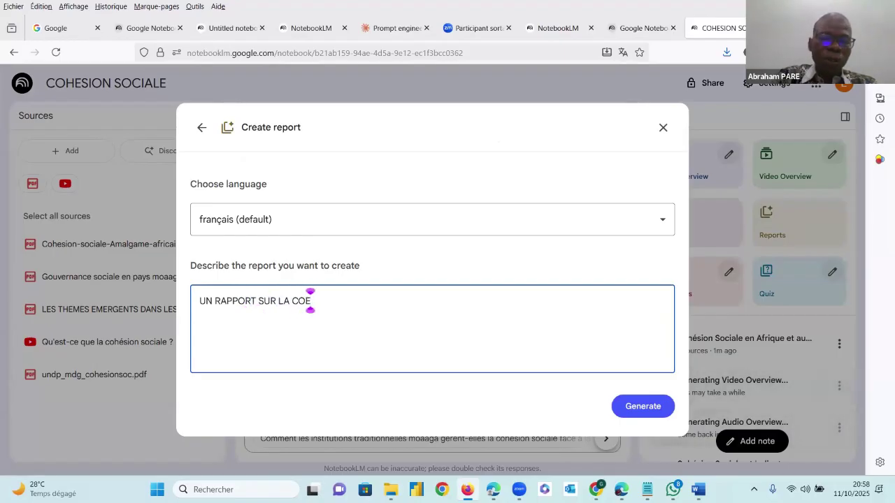
pyautogui.press('BackSpace')
pyautogui.write('HSE')
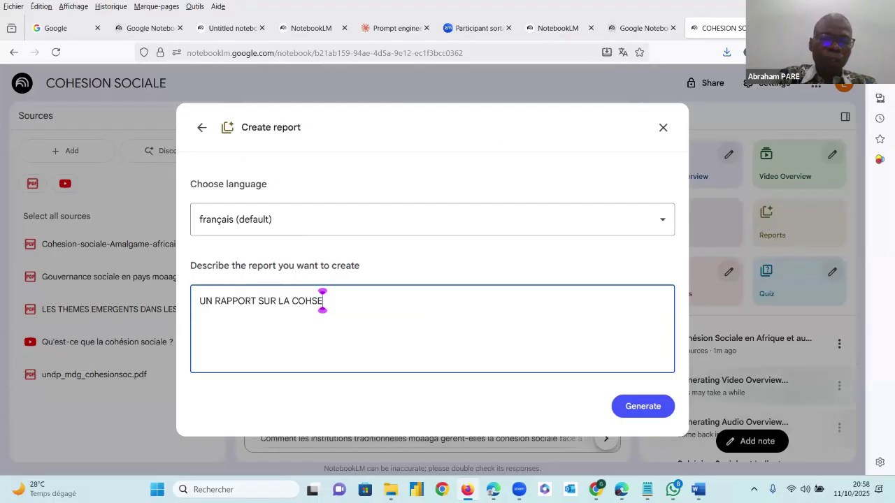
pyautogui.write('IO')
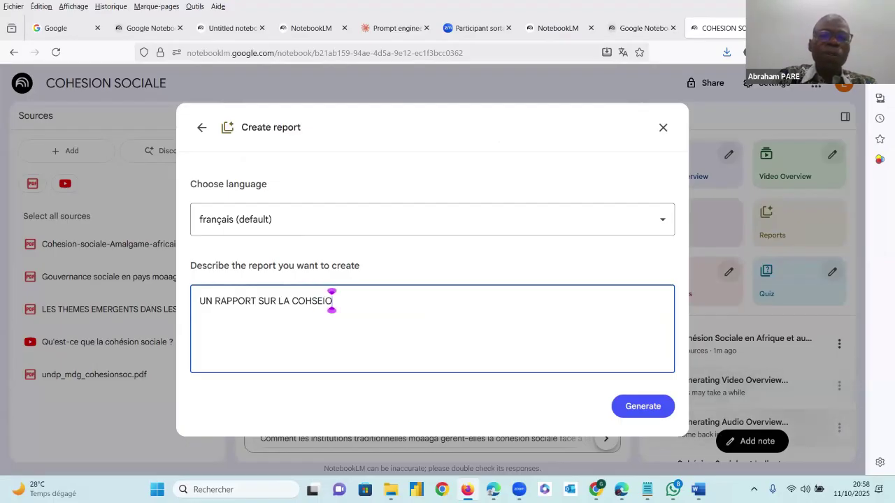
pyautogui.write('N SOCIAL EN')
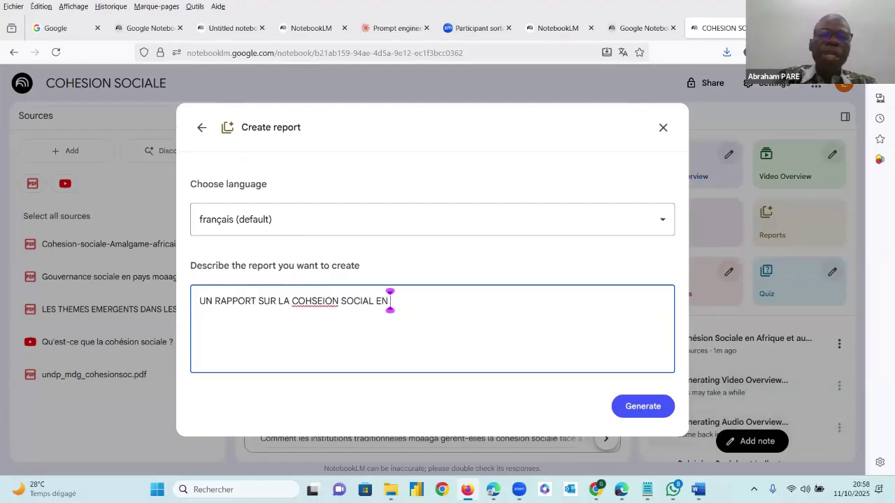
pyautogui.write(' 100M')
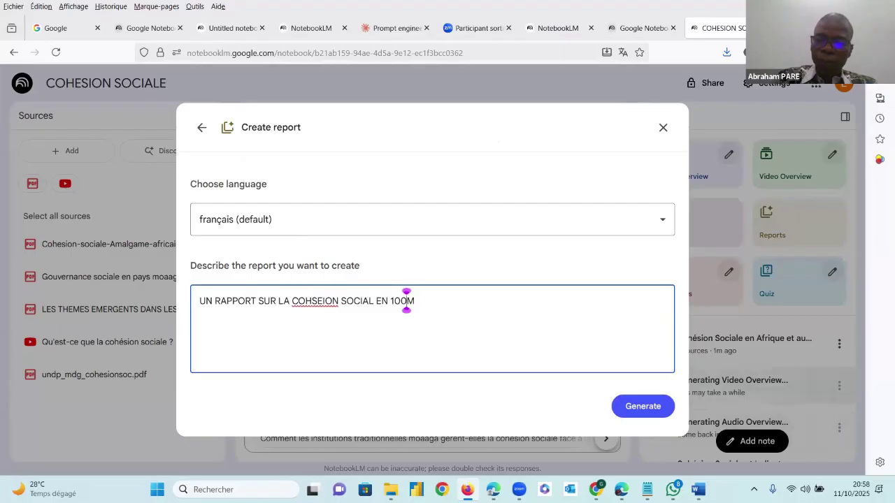
pyautogui.press('BackSpace')
pyautogui.press('BackSpace')
pyautogui.press('BackSpace')
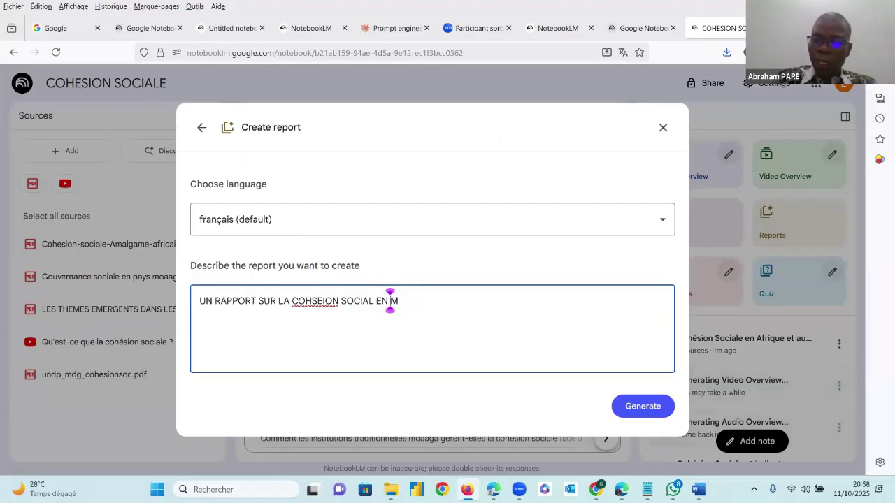
pyautogui.write('200')
pyautogui.press('Right')
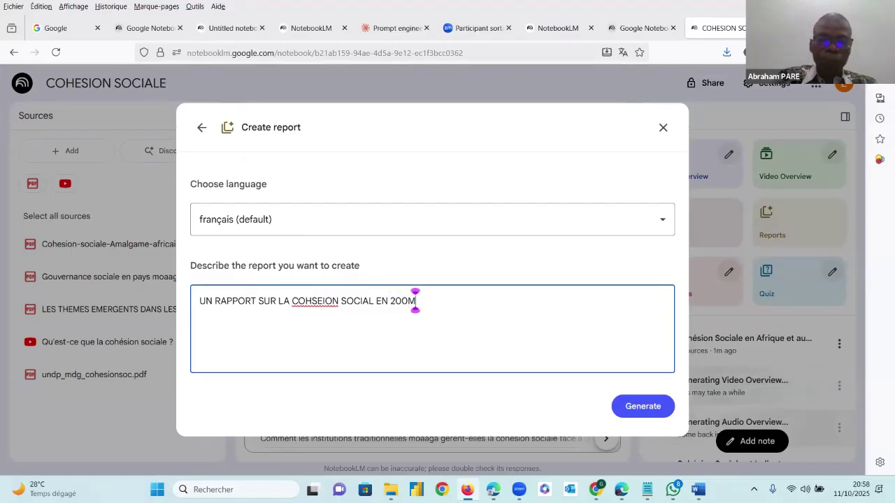
pyautogui.write('OTS')
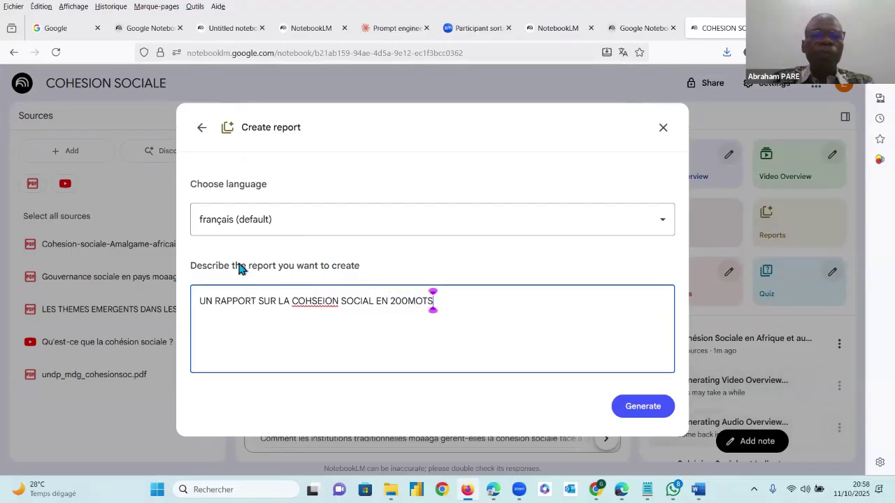
pyautogui.click(645, 411)
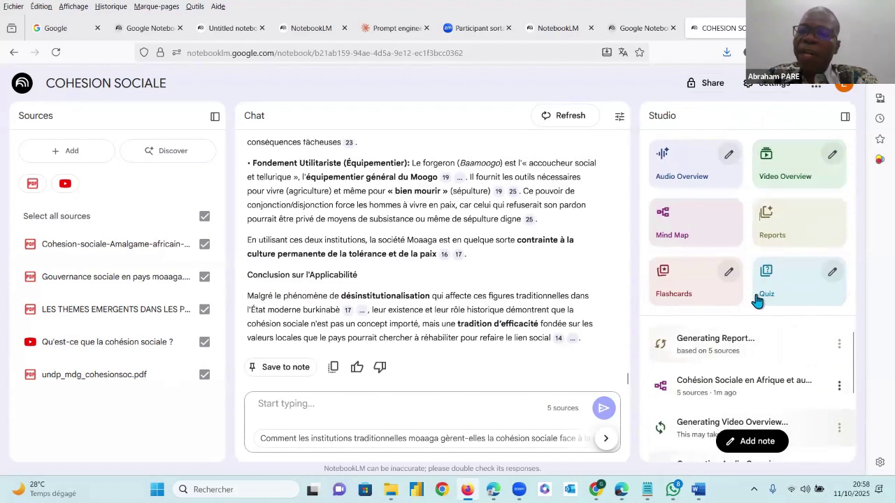
# Review the Audio Overview's customization options for format, language, length and focus, and close them without generating
pyautogui.click(730, 156)
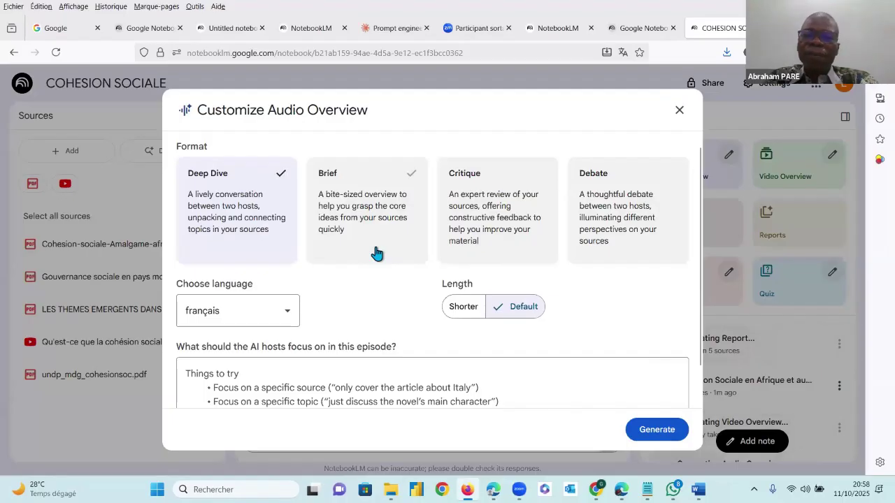
pyautogui.click(289, 312)
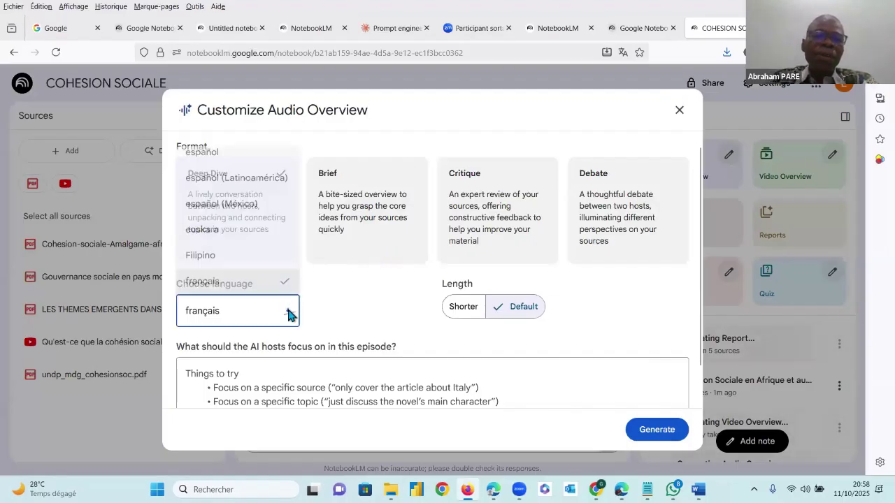
pyautogui.click(212, 282)
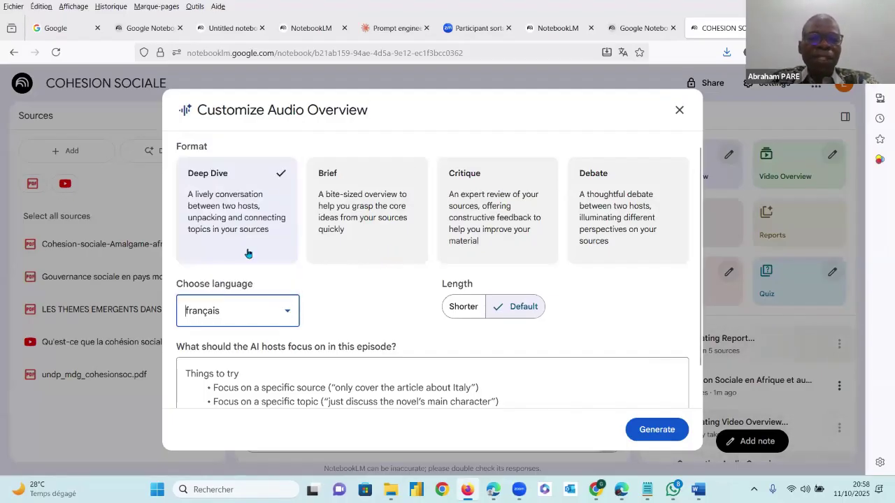
pyautogui.click(288, 315)
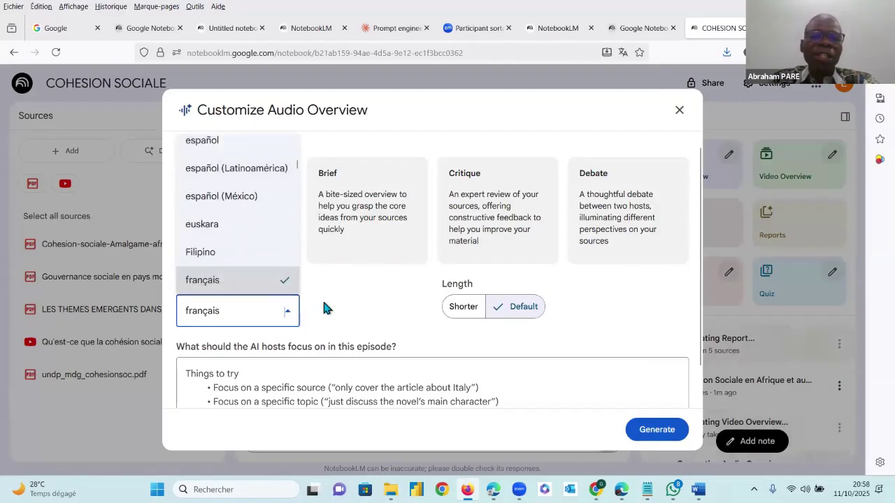
pyautogui.click(288, 313)
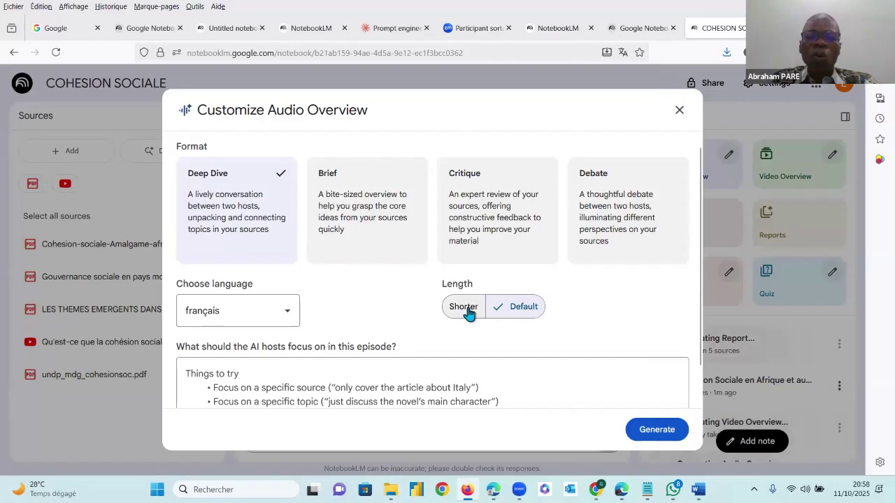
pyautogui.scroll(-1, 378, 336)
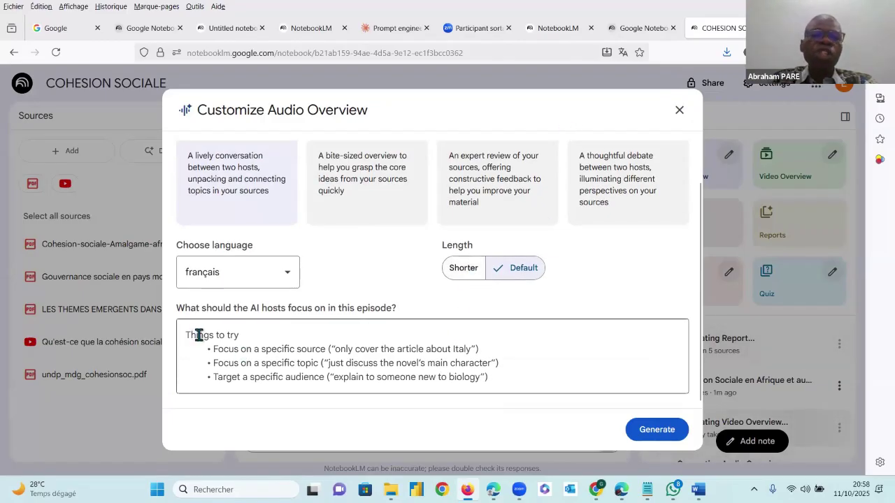
pyautogui.click(199, 336)
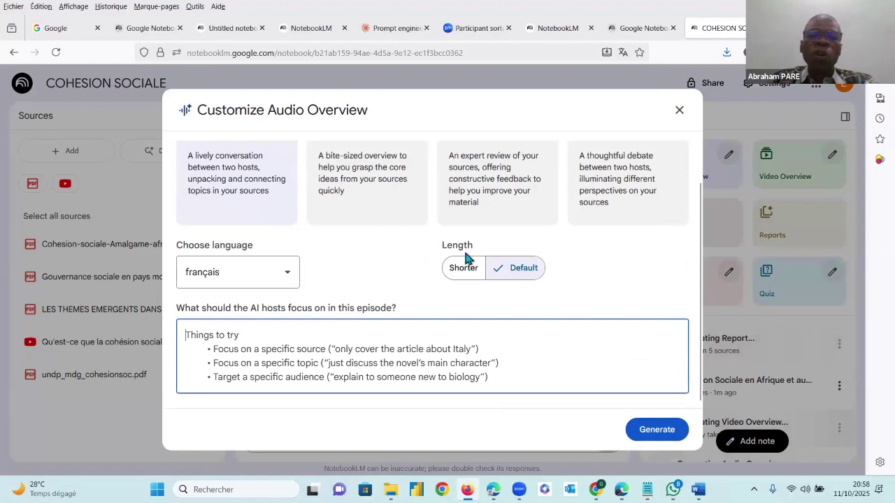
pyautogui.click(680, 111)
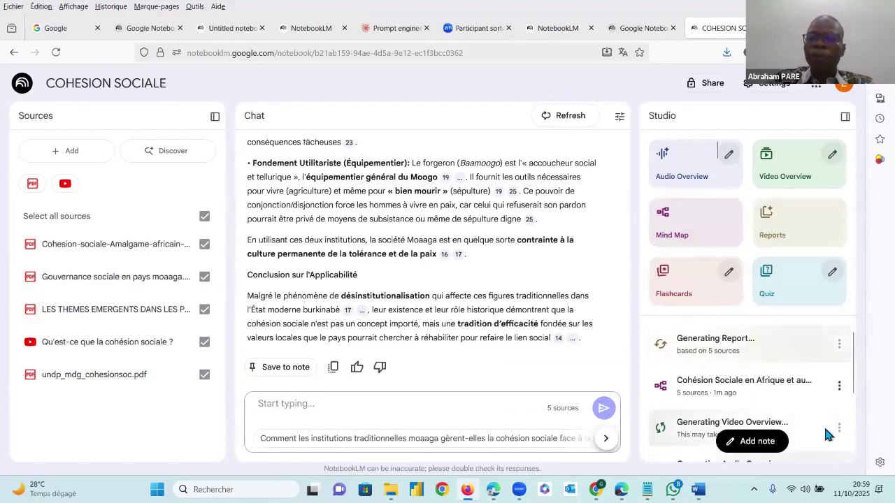
# Open the generated mind map "Cohésion Sociale en Afrique et au Burkina Faso" and expand its "Définitions et Dimensions" branch
pyautogui.scroll(-2, 841, 397)
pyautogui.scroll(-1, 842, 396)
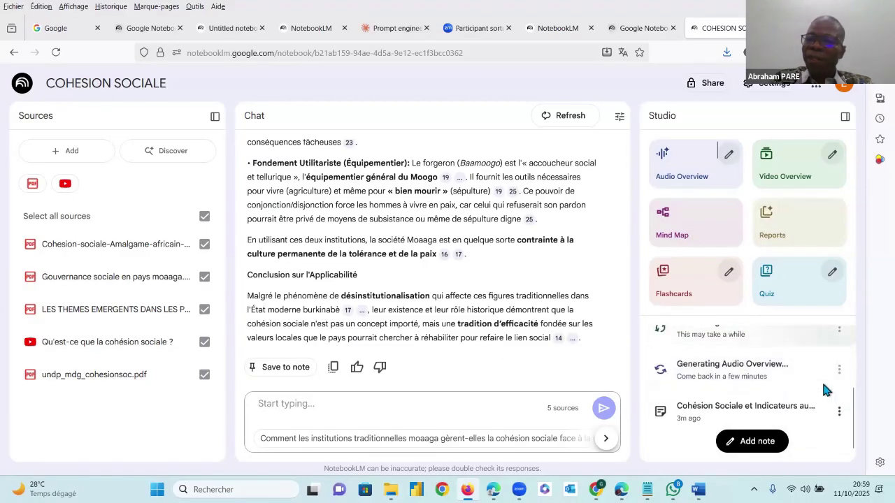
pyautogui.scroll(2, 818, 378)
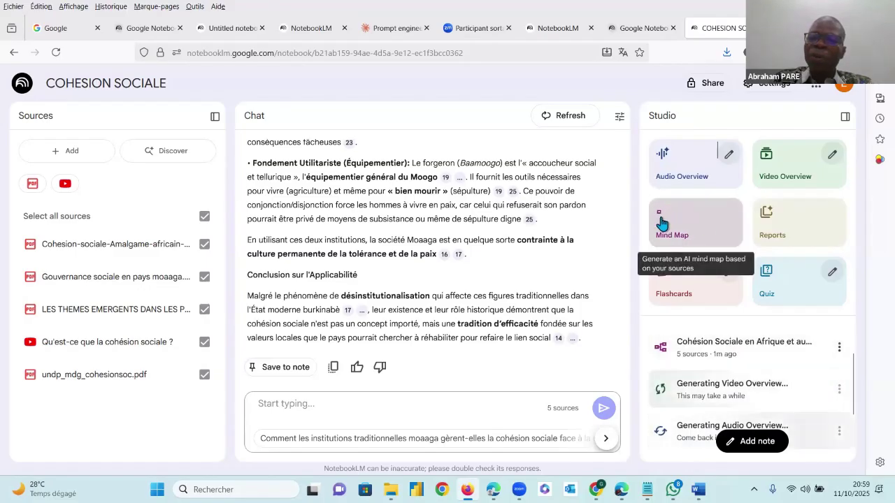
pyautogui.click(790, 348)
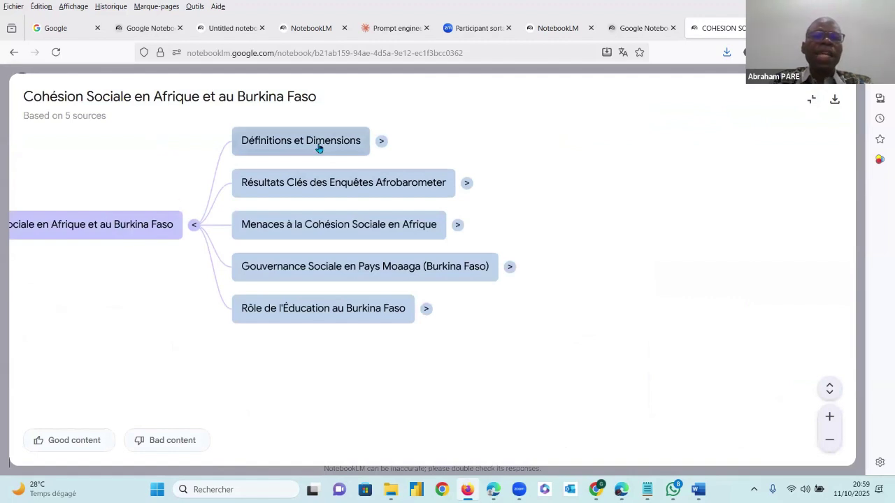
pyautogui.click(380, 144)
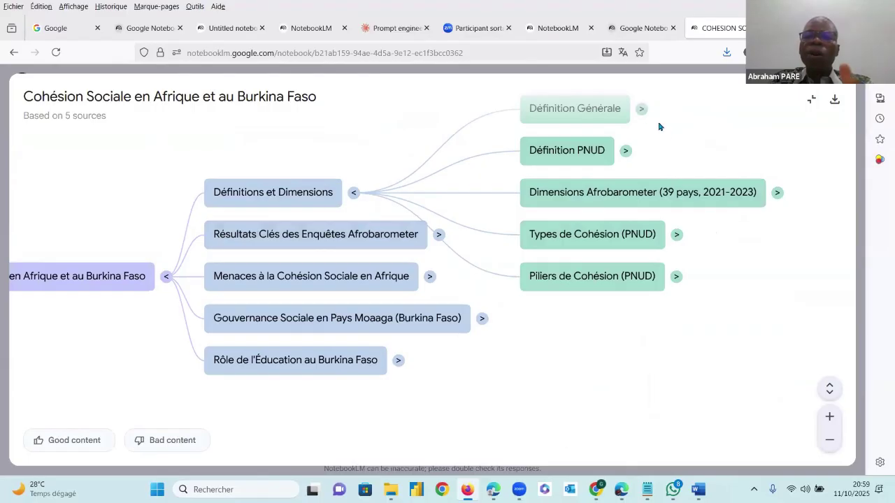
# Expand the mind map's "Définition PNUD", "Dimensions Afrobarometer" and "Rôle de l'Éducation au Burkina Faso" branches, including its "Contexte de Crise" node
pyautogui.click(626, 151)
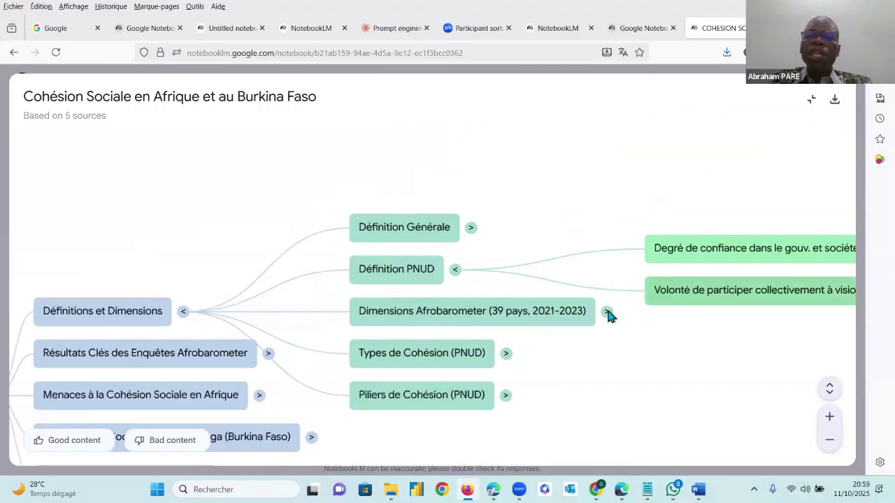
pyautogui.click(607, 314)
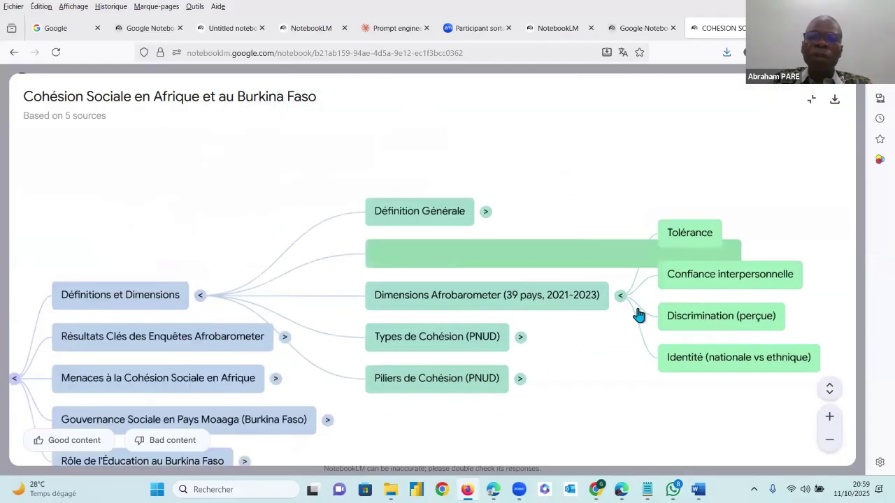
pyautogui.moveTo(176, 177); pyautogui.dragTo(380, 129)
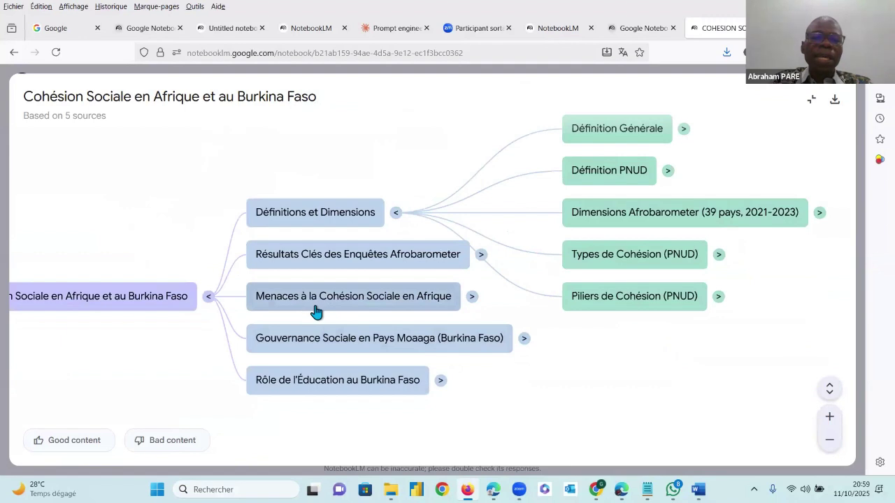
pyautogui.click(441, 382)
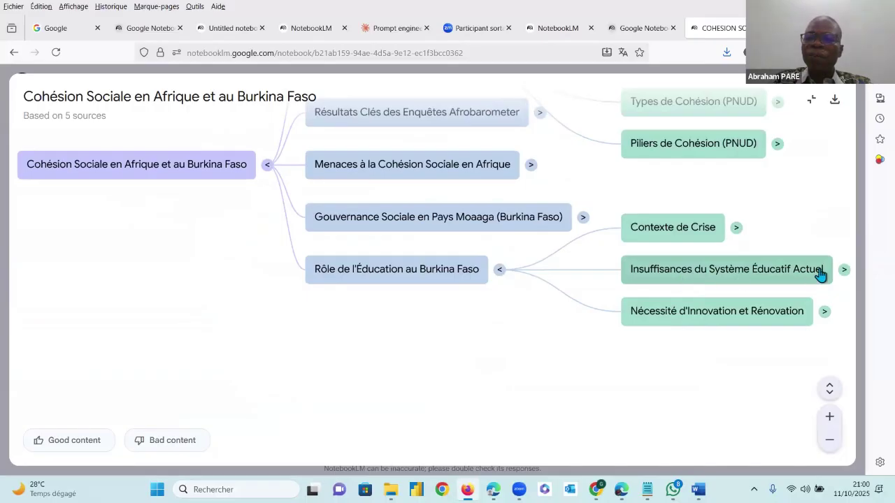
pyautogui.click(736, 230)
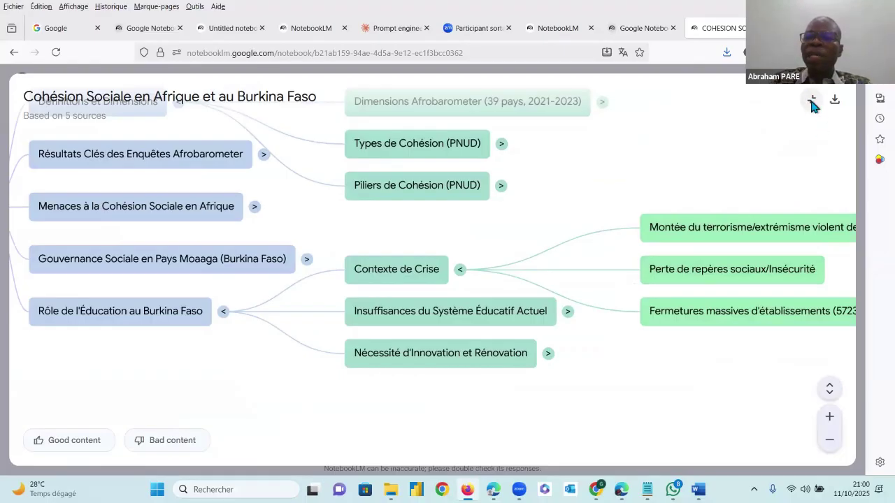
# Close the mind map and check the generation status of the report, video and audio outputs
pyautogui.click(811, 99)
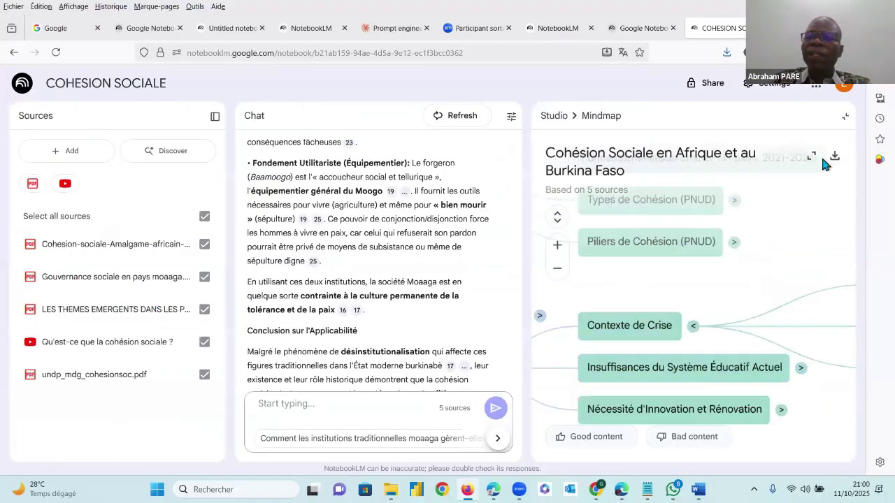
pyautogui.click(846, 119)
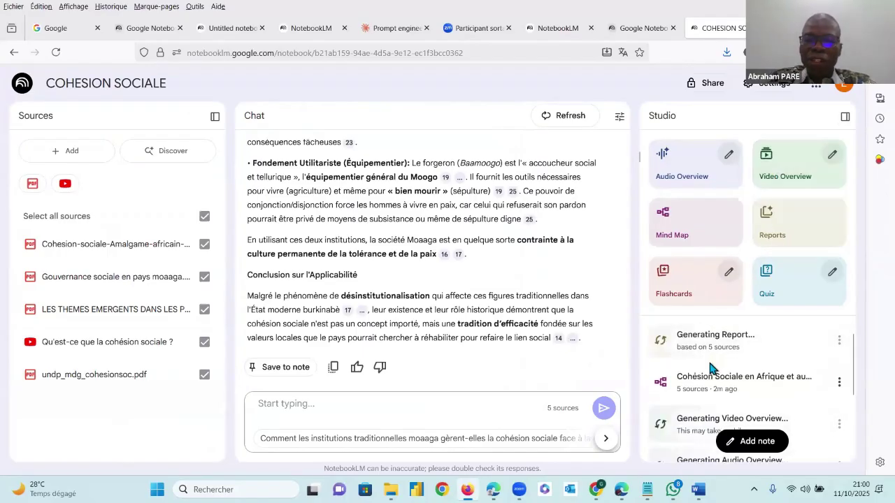
pyautogui.scroll(-2, 710, 367)
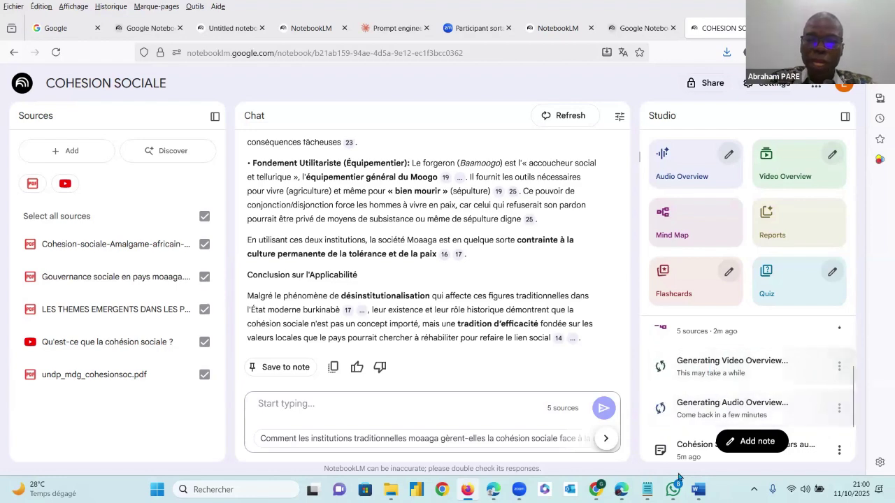
# Switch to Chrome and open the COHESION SOCIALE notebook that has 12 sources
pyautogui.moveTo(595, 490)
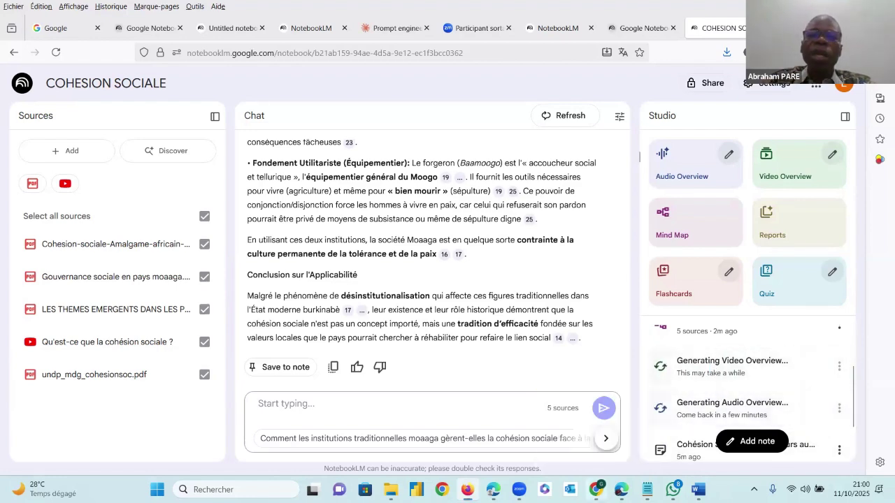
pyautogui.click(595, 429)
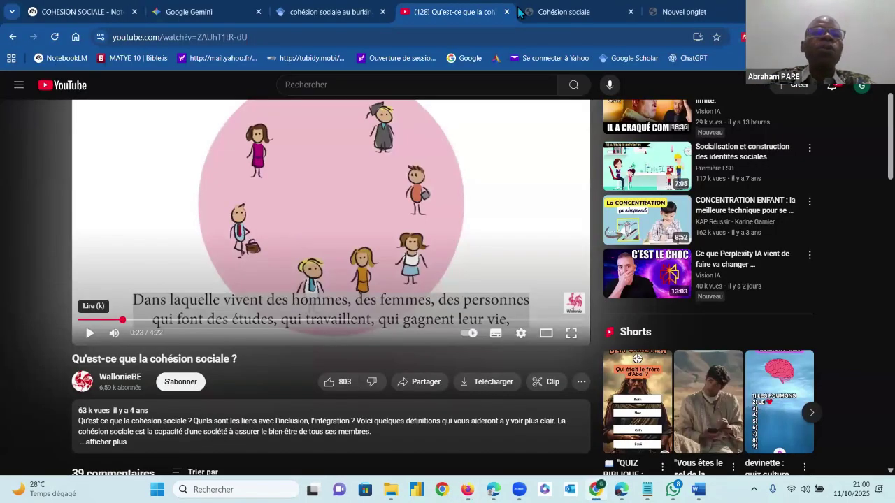
pyautogui.click(75, 10)
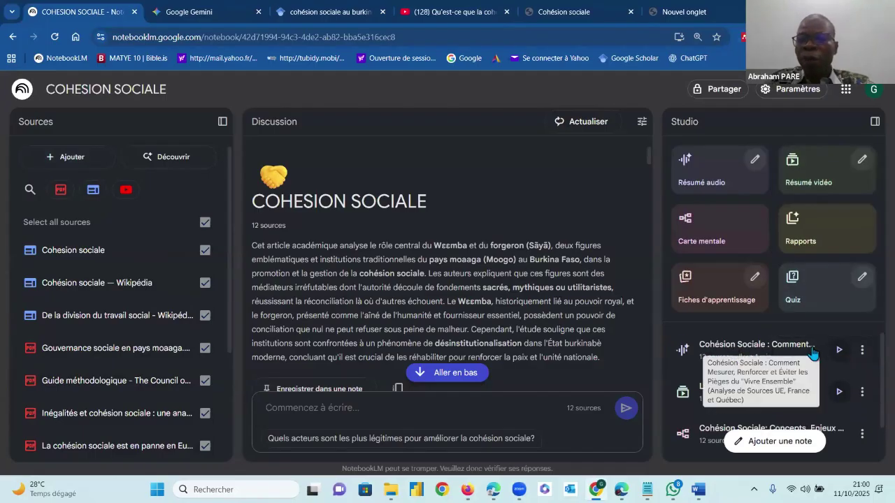
# Play the notebook's existing audio summary "Cohésion Sociale : Comment Mesurer, Renforcer…", skip within it, and close the player
pyautogui.click(838, 355)
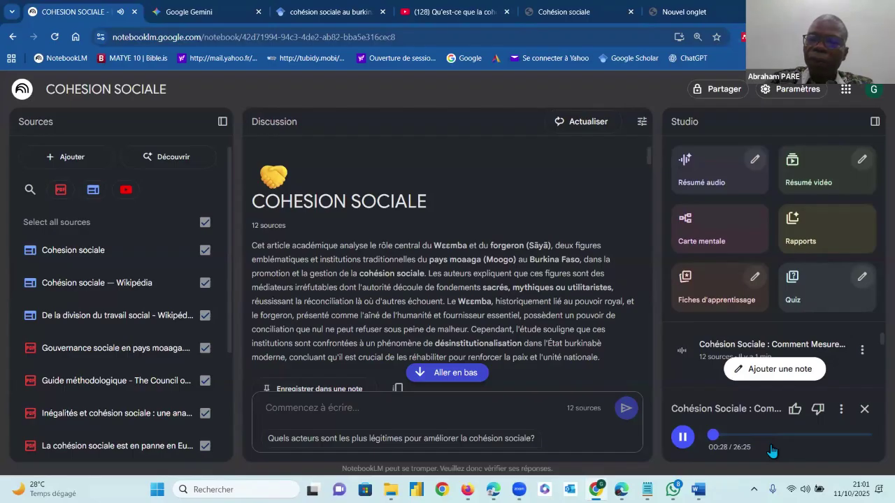
pyautogui.moveTo(713, 435); pyautogui.dragTo(733, 435)
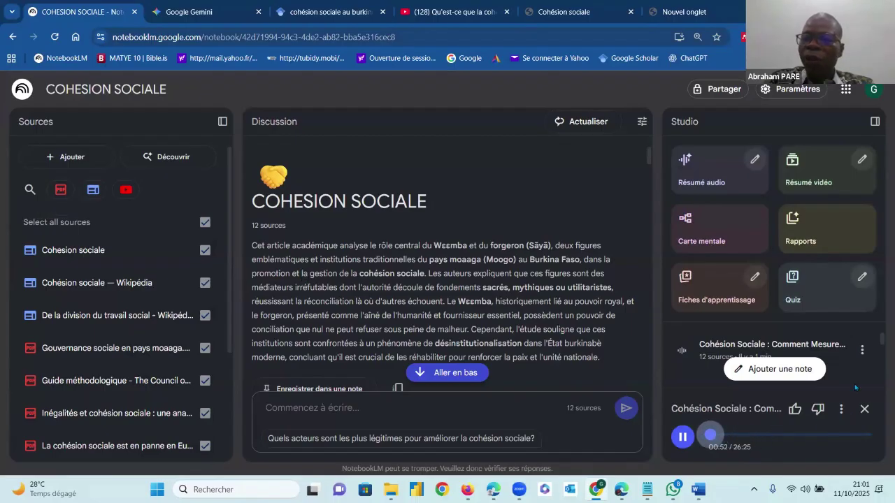
pyautogui.scroll(-3, 875, 362)
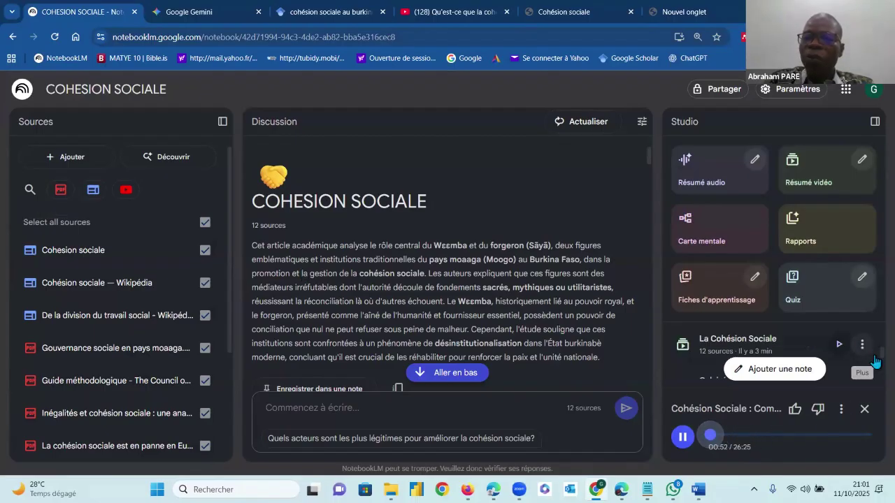
pyautogui.click(865, 411)
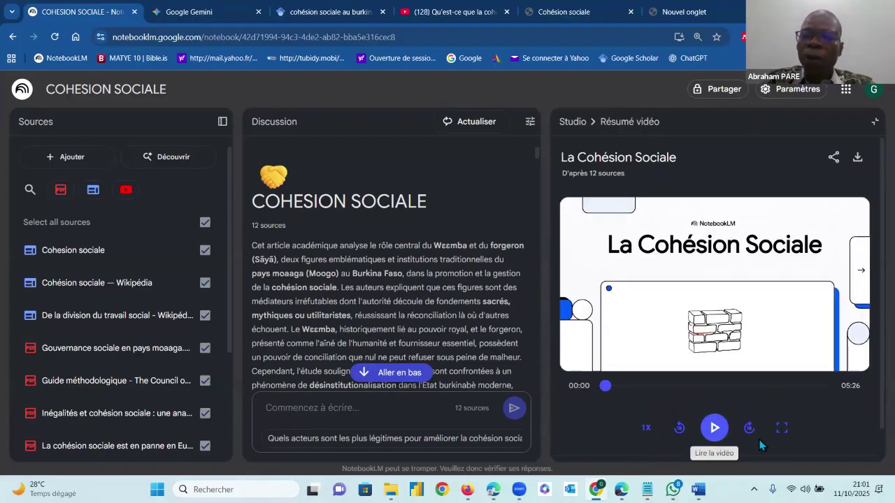
# Start playback of the video summary "La Cohésion Sociale" and return to the list of generated outputs
pyautogui.press('space')
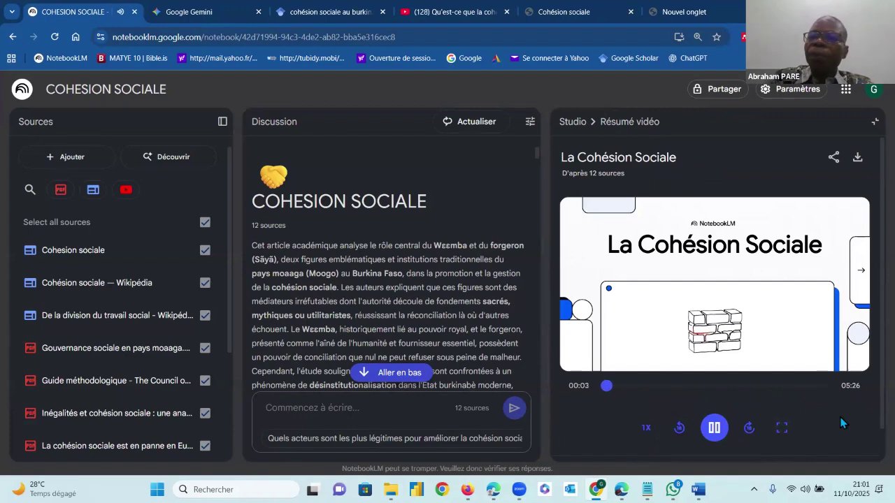
pyautogui.click(874, 122)
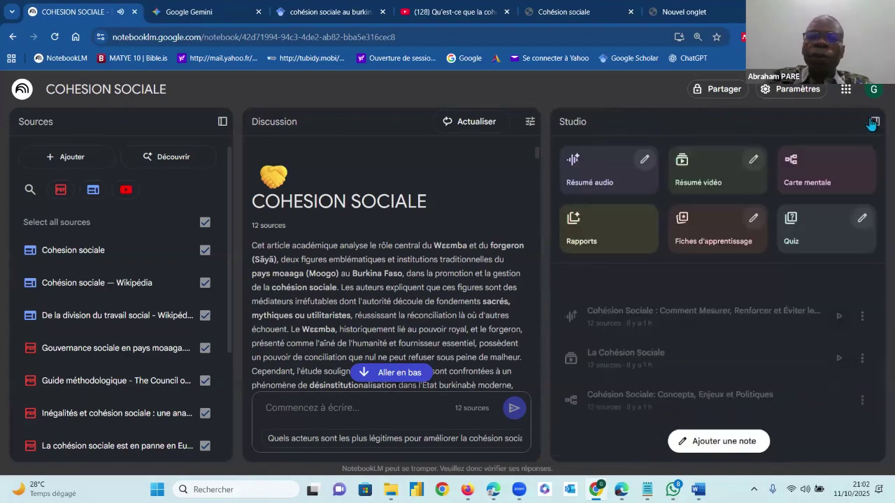
pyautogui.click(871, 123)
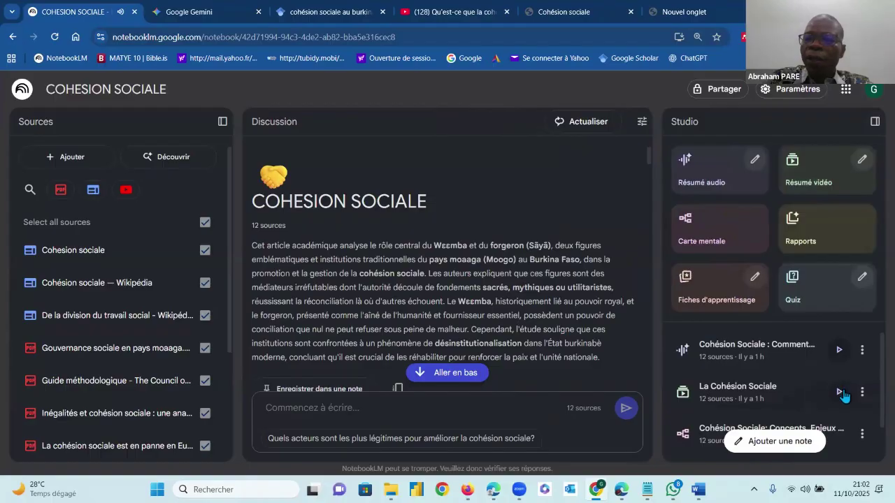
# Reopen the "La Cohésion Sociale" video summary, watch it in full screen, then pause and close it
pyautogui.click(840, 392)
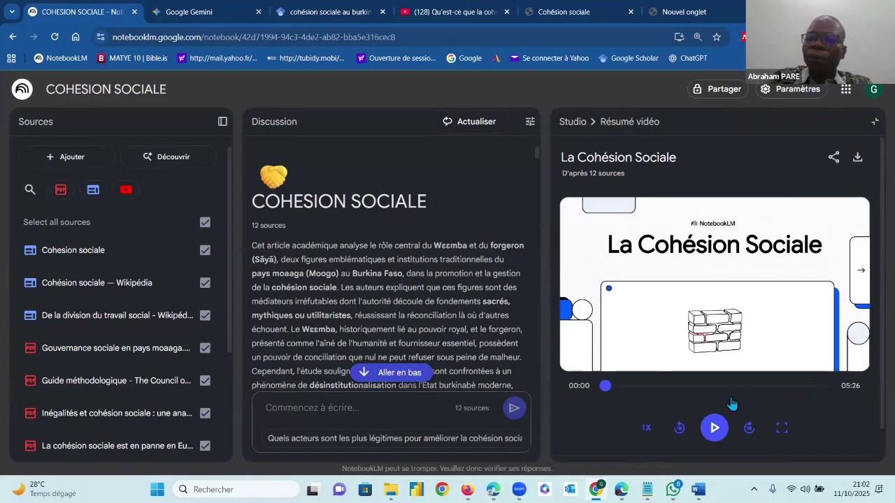
pyautogui.click(714, 427)
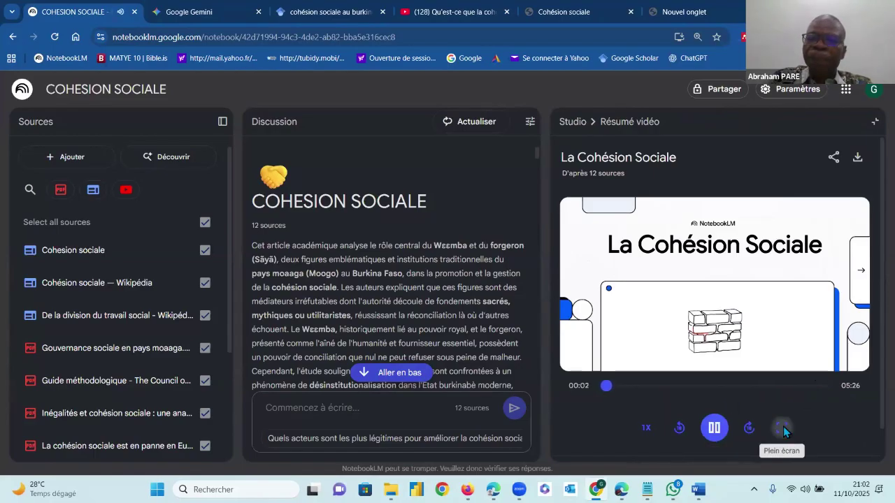
pyautogui.click(783, 428)
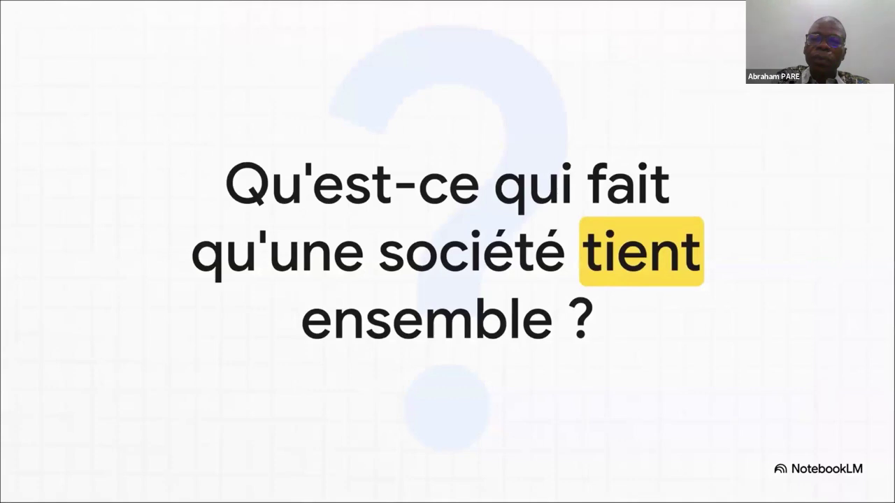
pyautogui.moveTo(360, 324)
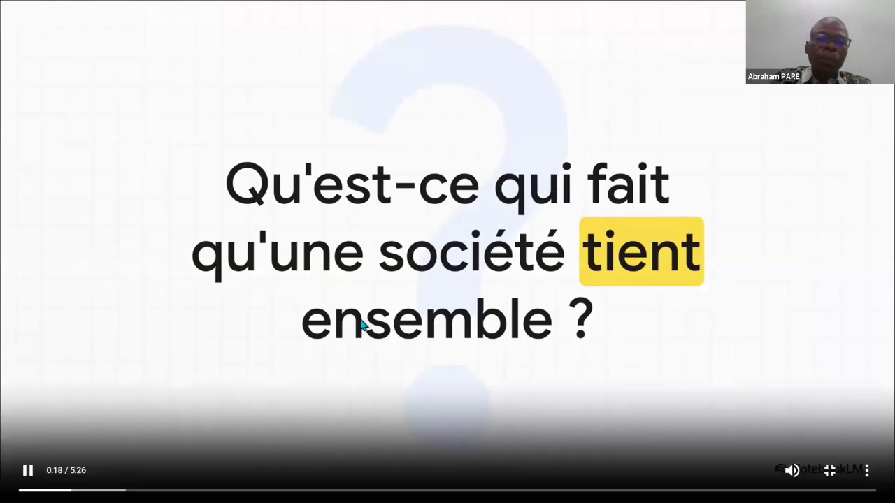
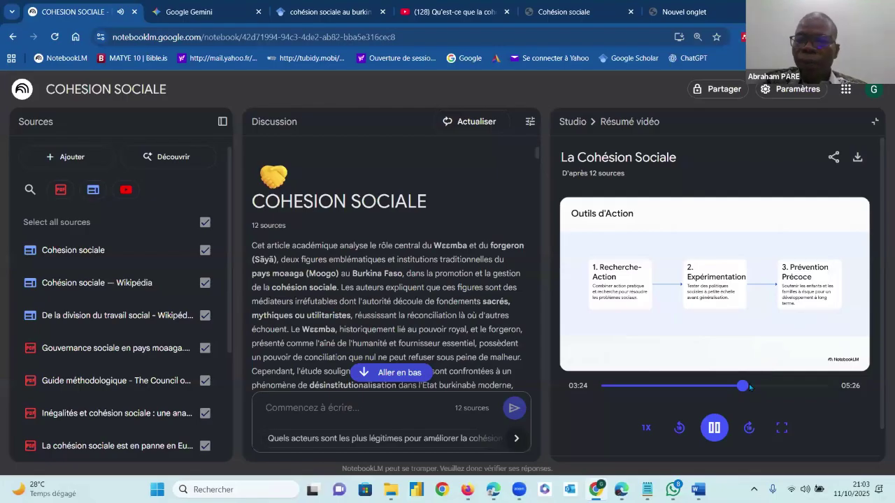
pyautogui.click(714, 428)
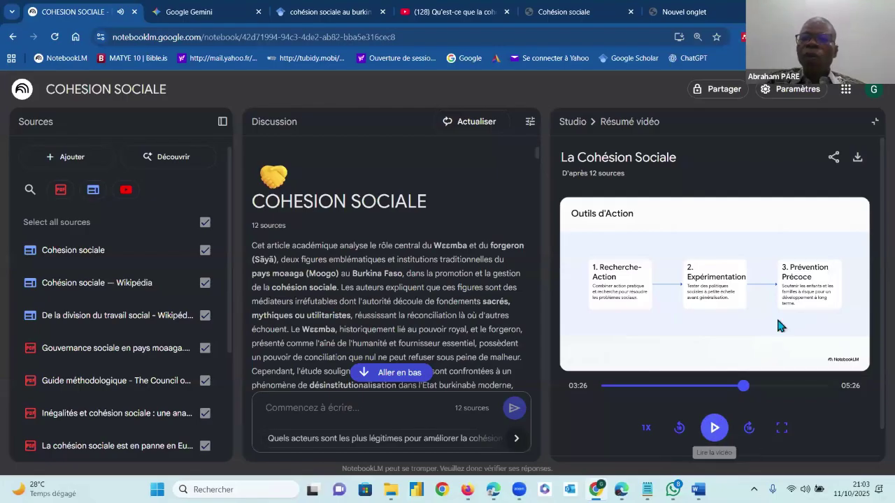
pyautogui.click(874, 124)
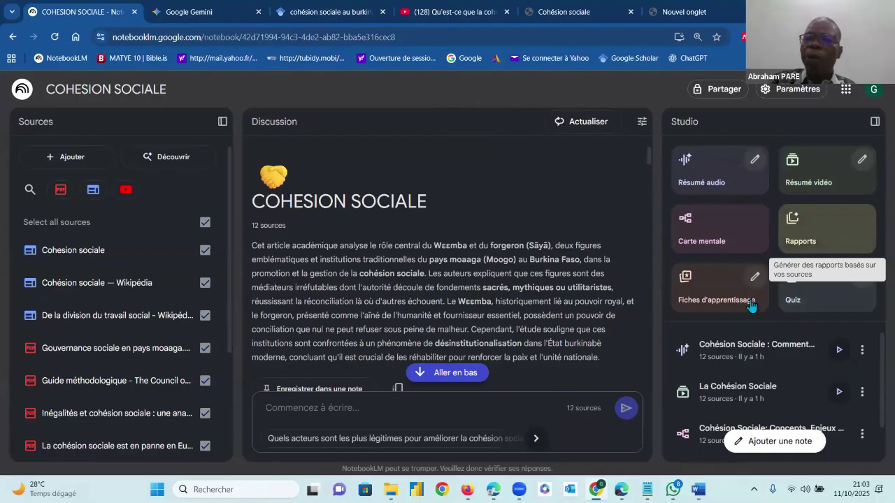
# Generate learning flashcards and a quiz from the 12 sources, and open the quiz customization at its theme description
pyautogui.click(719, 300)
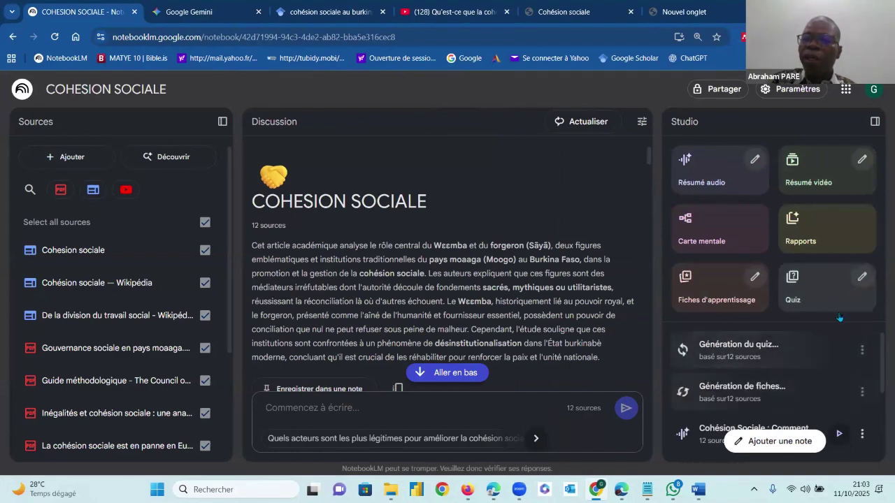
pyautogui.click(862, 276)
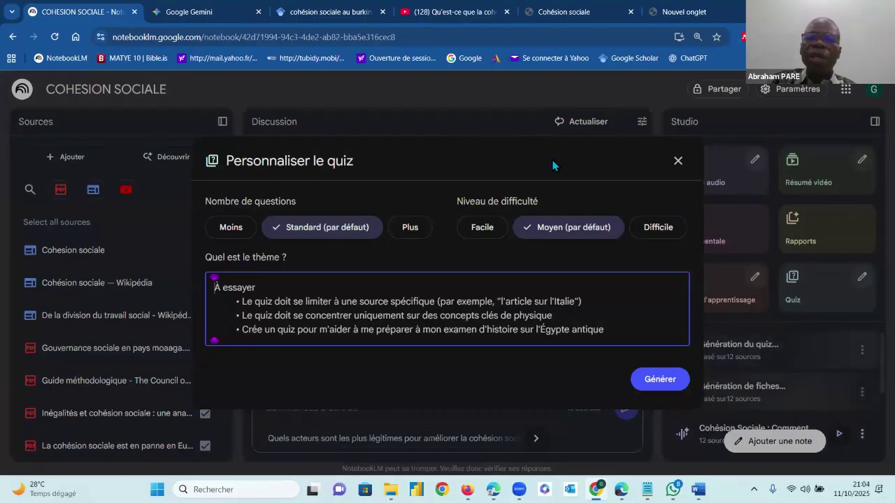
pyautogui.click(289, 132)
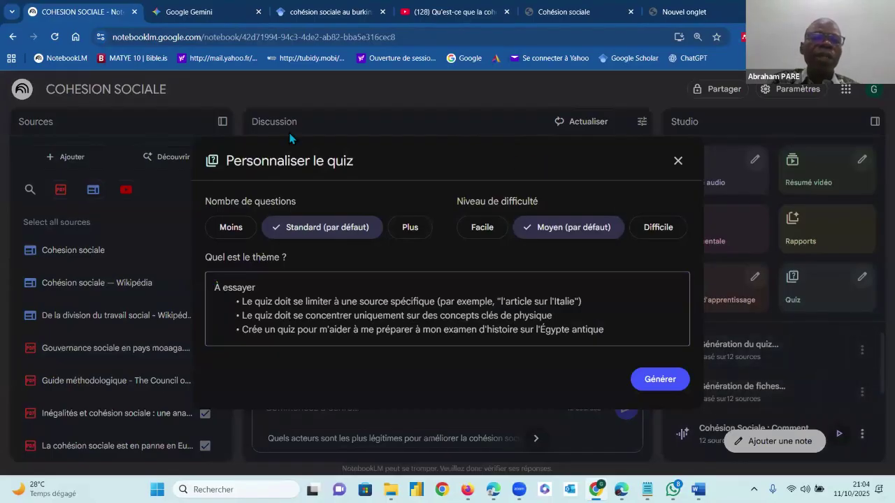
pyautogui.click(248, 282)
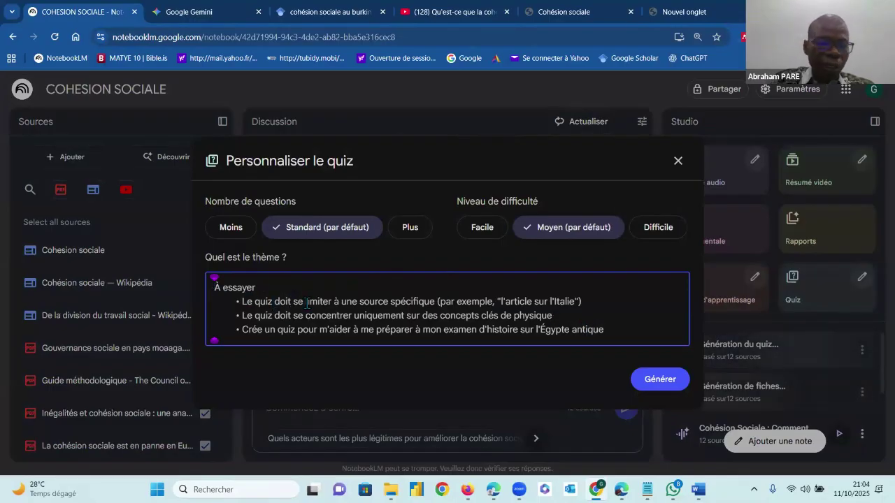
pyautogui.write('DES')
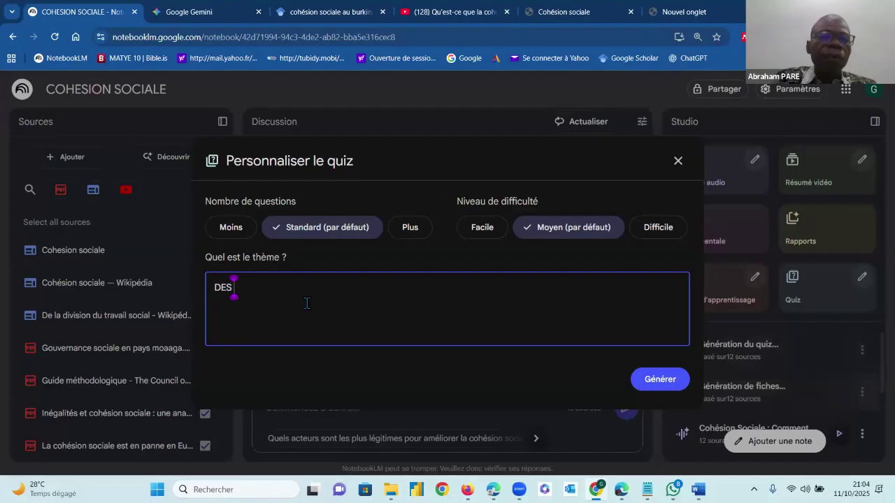
pyautogui.write(' QUES')
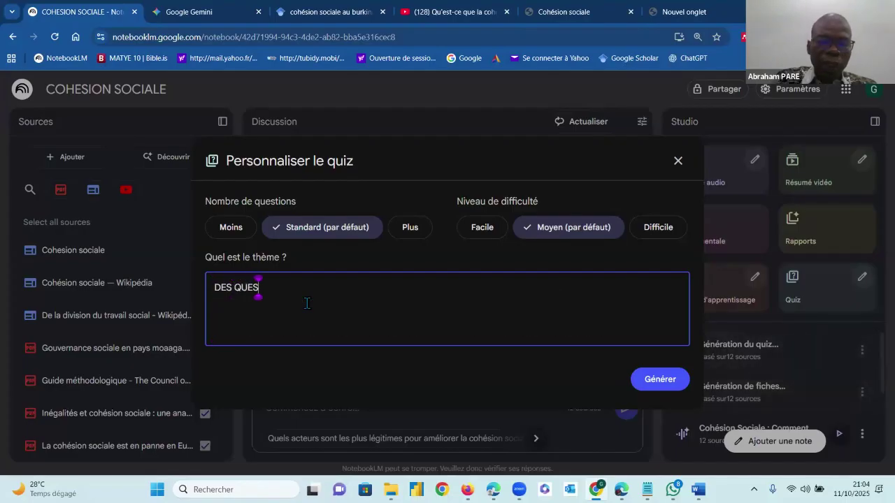
pyautogui.press('BackSpace')
pyautogui.press('BackSpace')
pyautogui.press('BackSpace')
pyautogui.press('BackSpace')
pyautogui.press('BackSpace')
pyautogui.press('BackSpace')
pyautogui.press('BackSpace')
pyautogui.press('BackSpace')
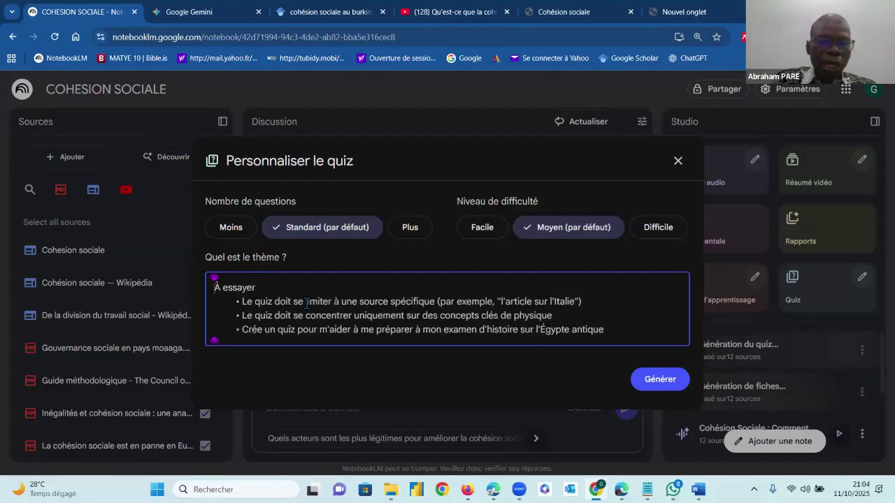
# Enter the quiz theme description "GENERE 30 QUESTIONS SUR LA COMPREHENSION DE LA COHESION SOCIALE"
pyautogui.write('GENERE')
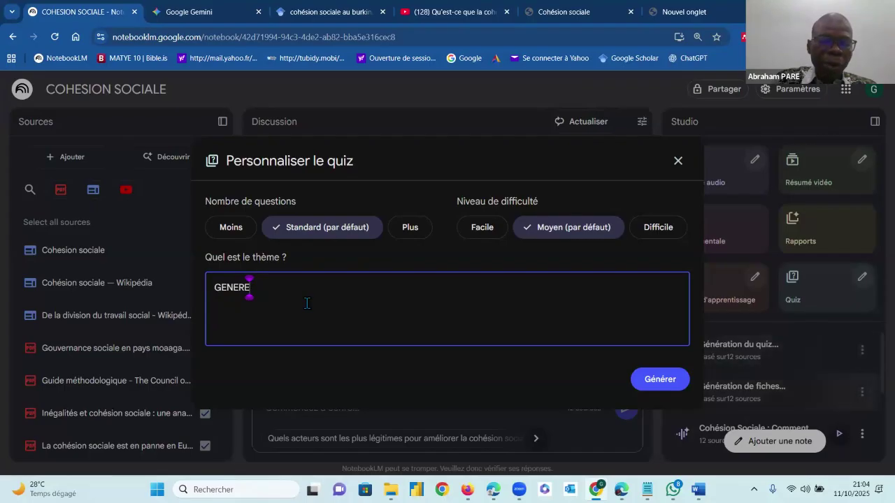
pyautogui.write('30')
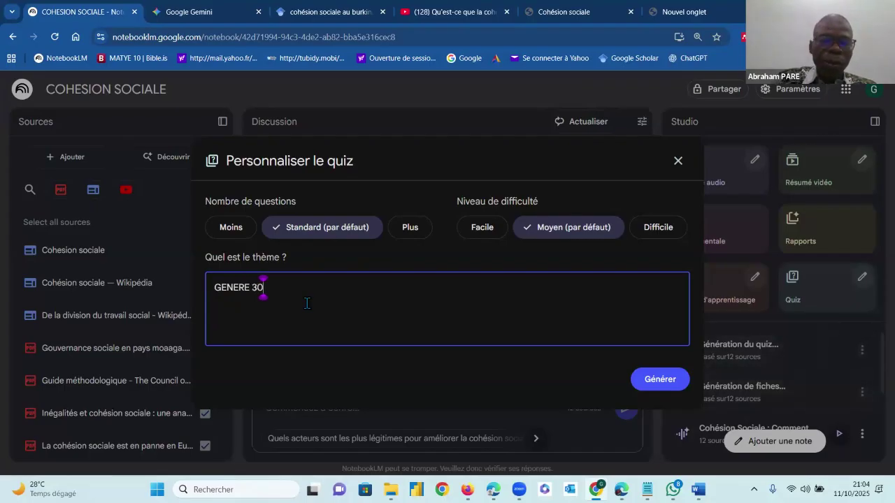
pyautogui.write(' QUESTION S')
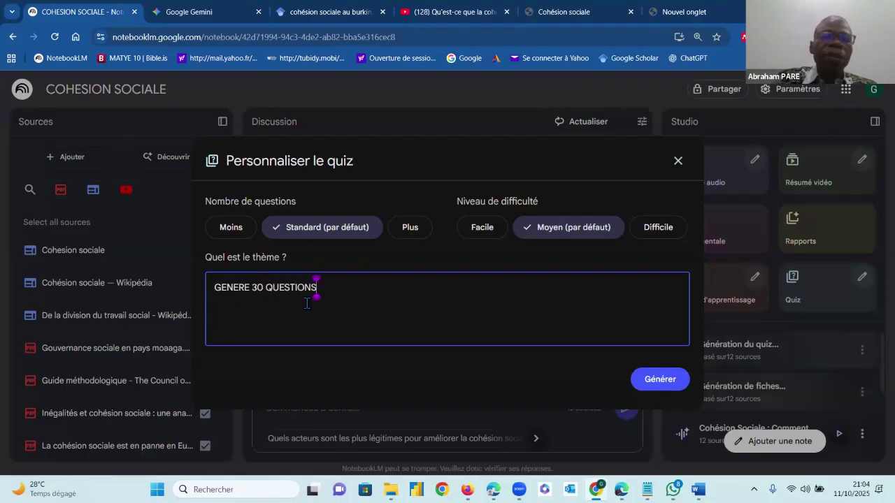
pyautogui.write(' U')
pyautogui.write('U')
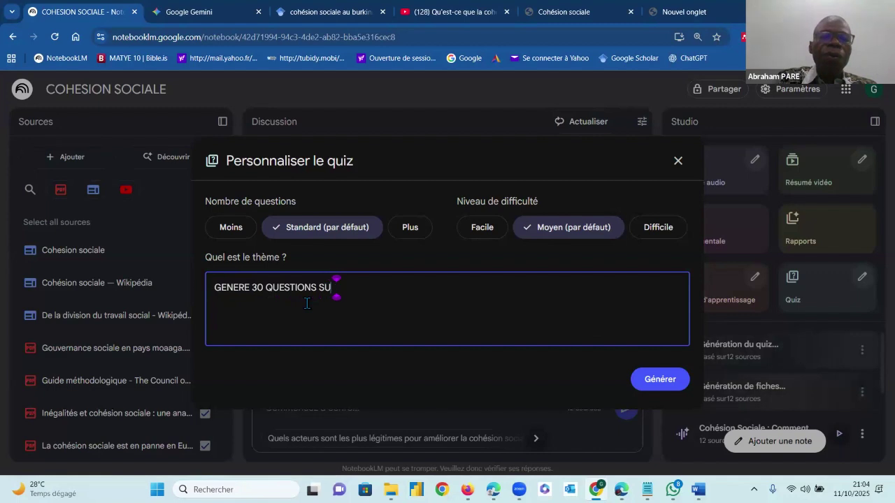
pyautogui.write('R LA COMPREH')
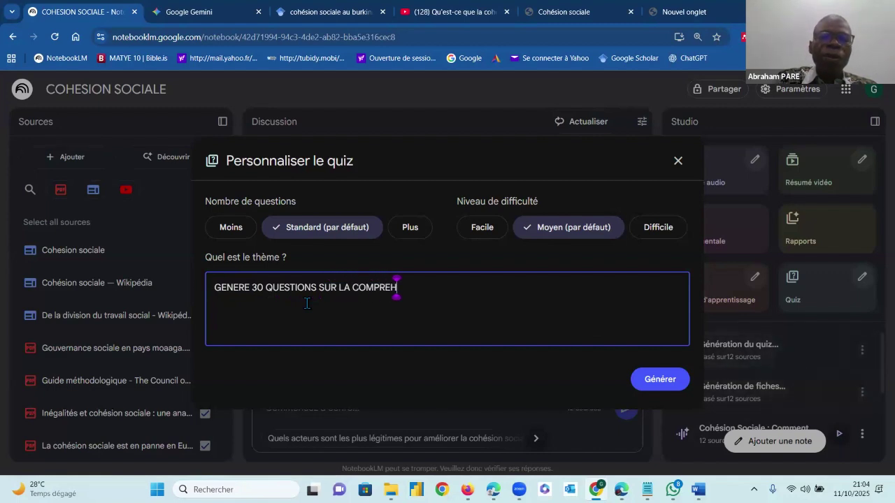
pyautogui.write('ENSION DE LA ')
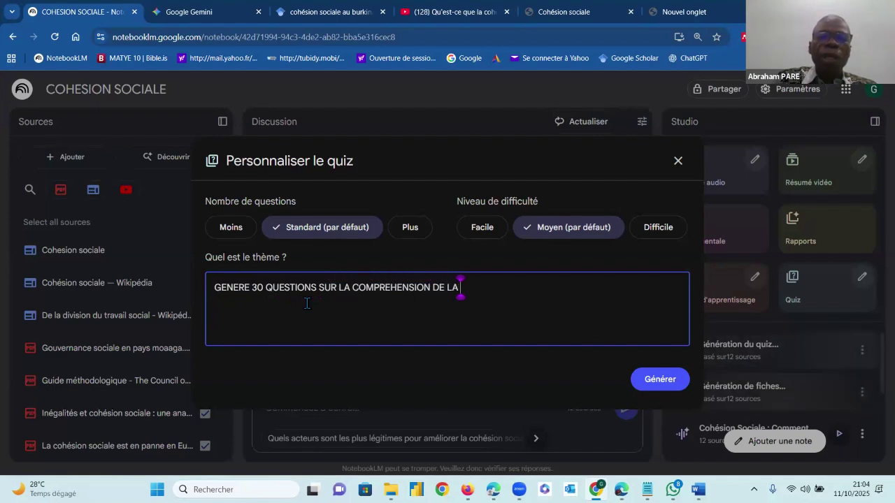
pyautogui.write('CO')
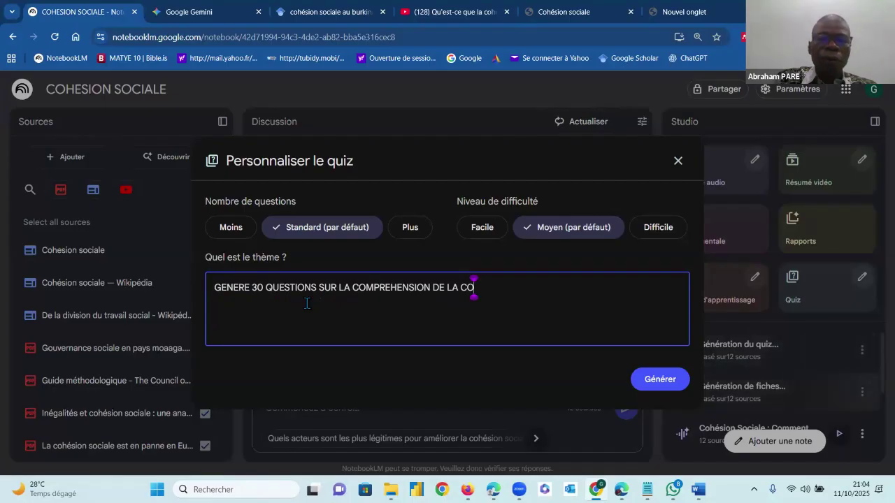
pyautogui.write('HESION SOCIALE')
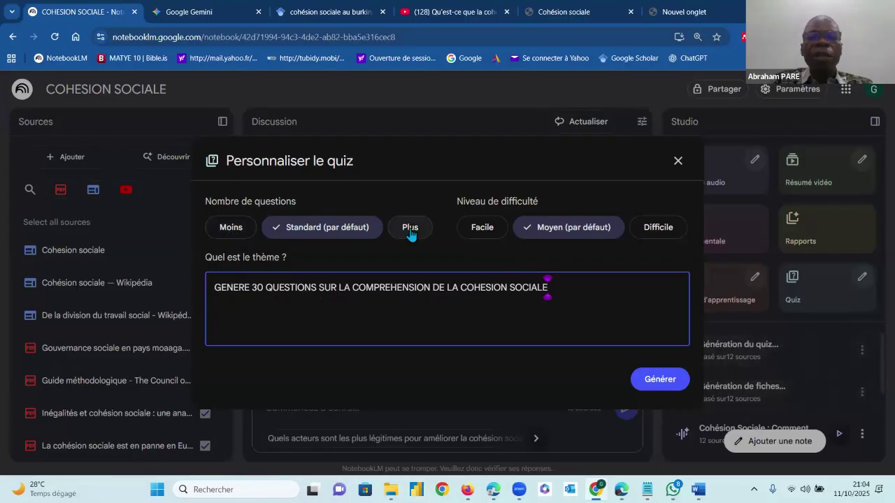
# Set the quiz difficulty to Difficile and the number of questions to Plus, and generate the customized quiz
pyautogui.click(483, 231)
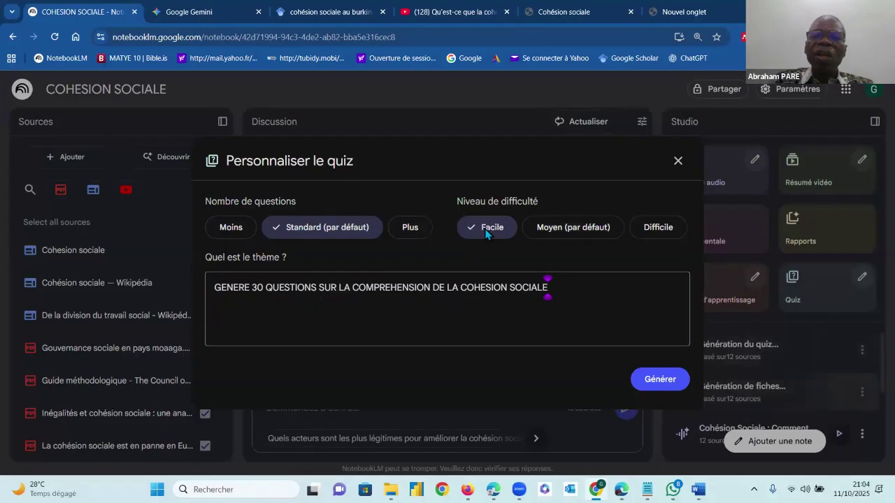
pyautogui.click(566, 234)
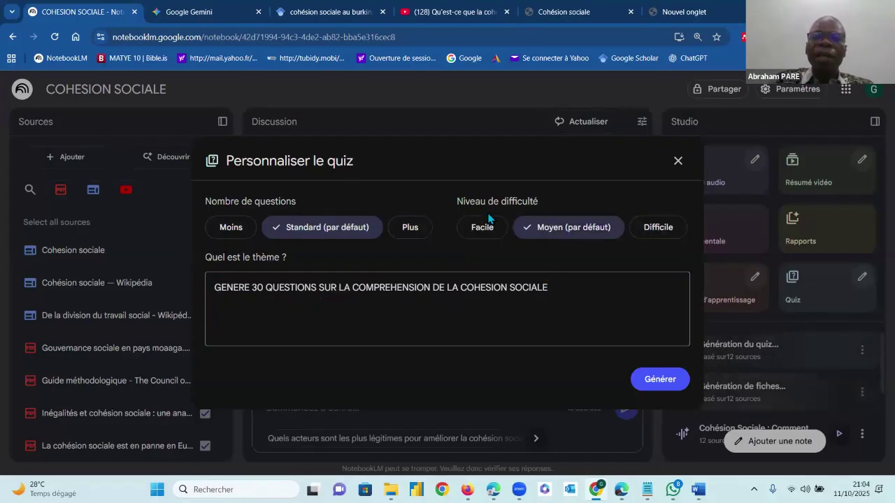
pyautogui.moveTo(457, 202); pyautogui.dragTo(612, 215)
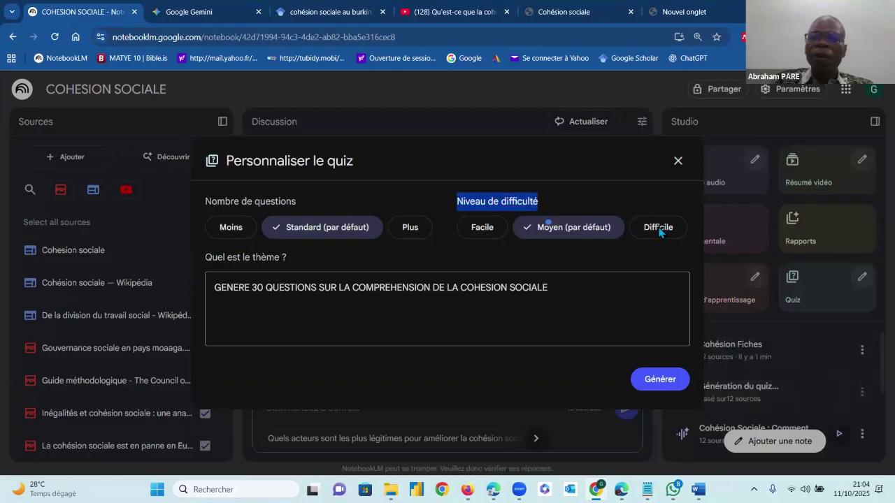
pyautogui.click(495, 230)
pyautogui.click(651, 230)
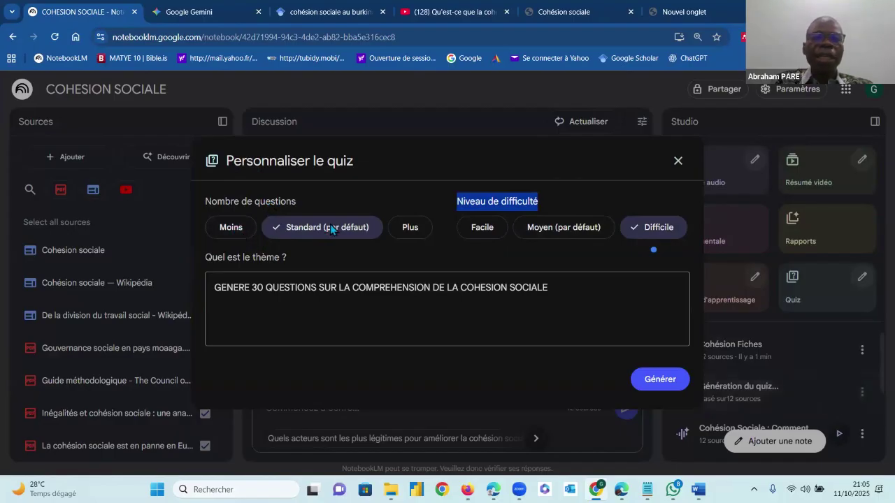
pyautogui.click(411, 228)
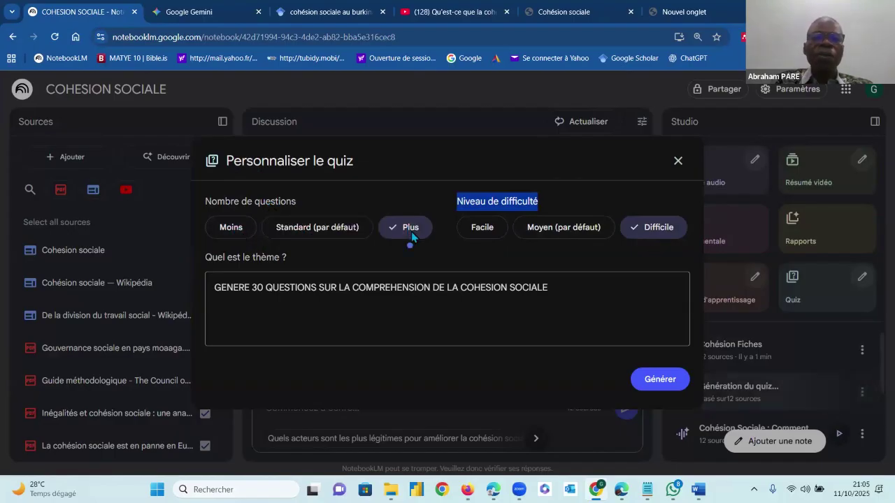
pyautogui.click(659, 381)
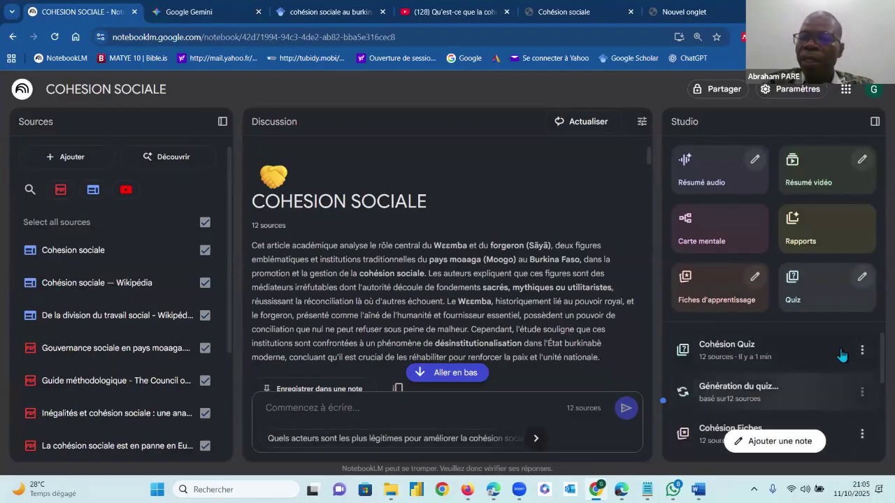
# Open the generated "Cohésion Quiz" and examine the first question's answer options and its hint
pyautogui.click(862, 351)
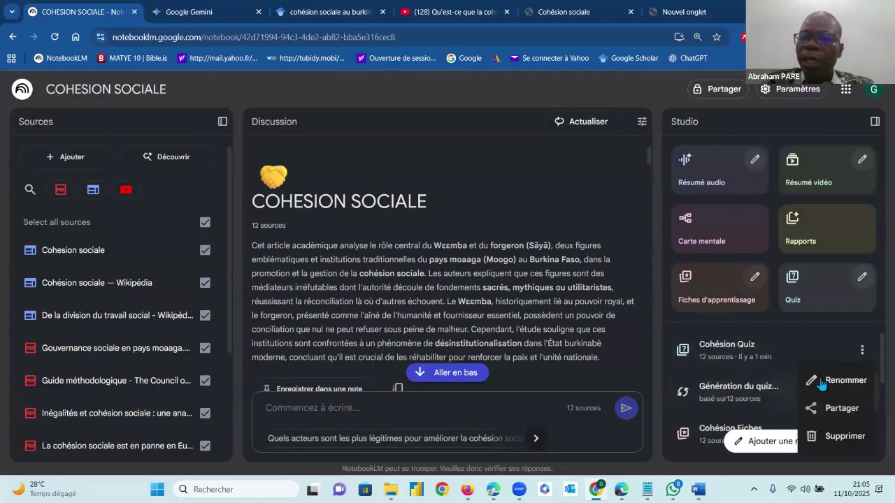
pyautogui.click(740, 364)
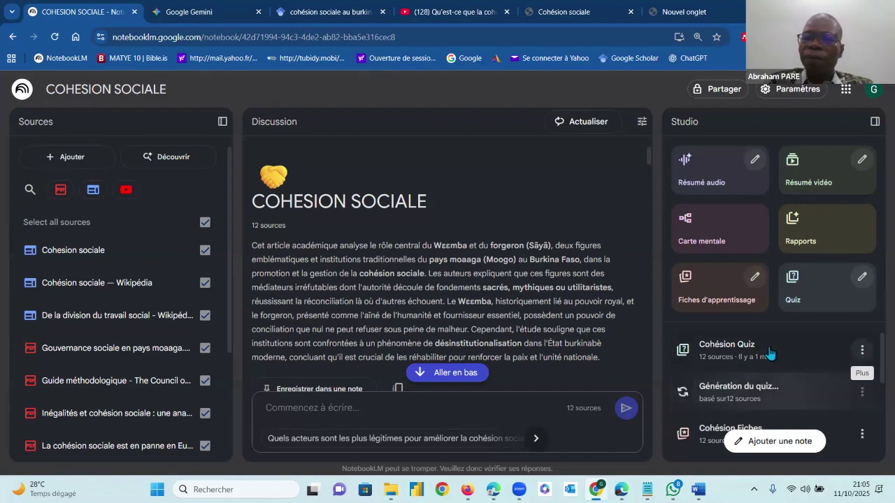
pyautogui.click(740, 353)
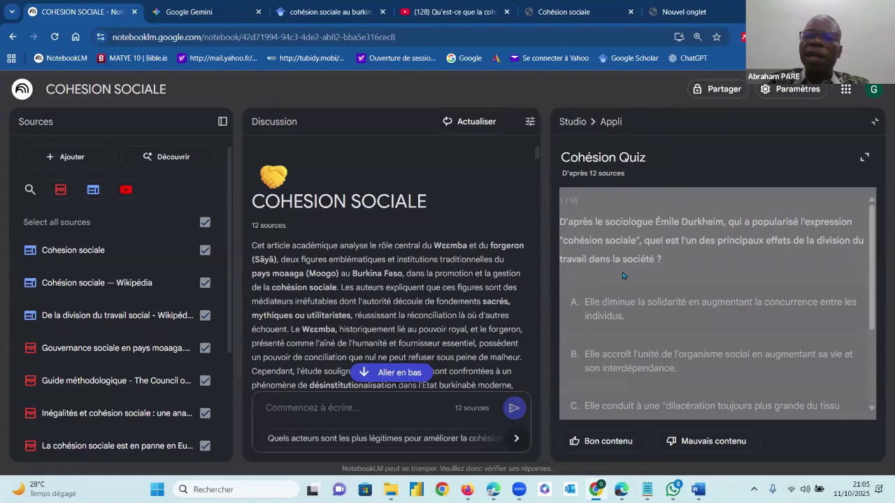
pyautogui.moveTo(870, 263); pyautogui.dragTo(869, 303)
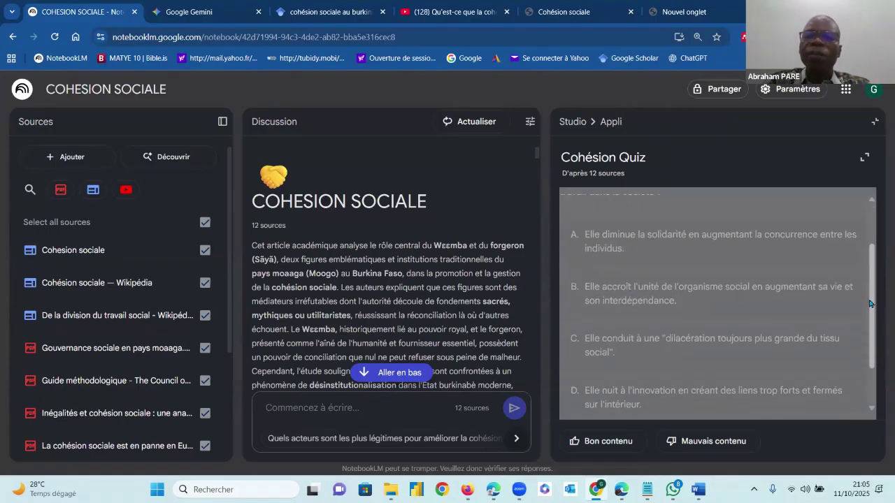
pyautogui.scroll(-1, 870, 310)
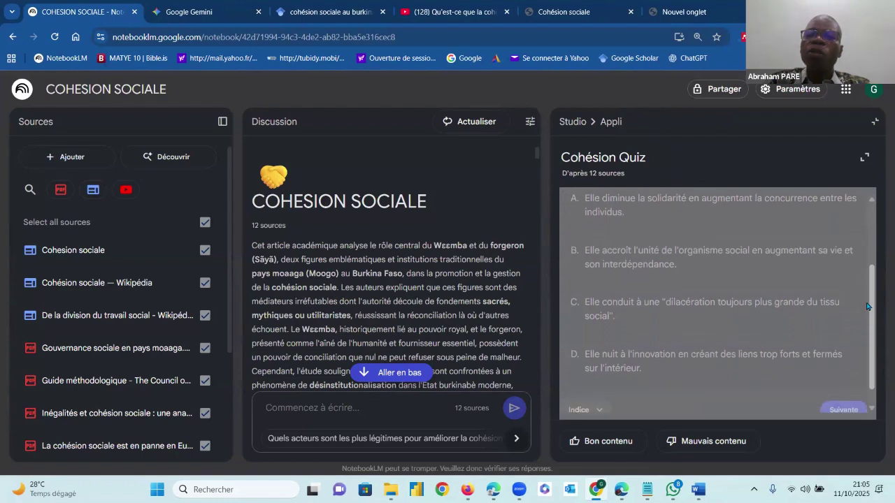
pyautogui.moveTo(867, 313); pyautogui.dragTo(869, 321)
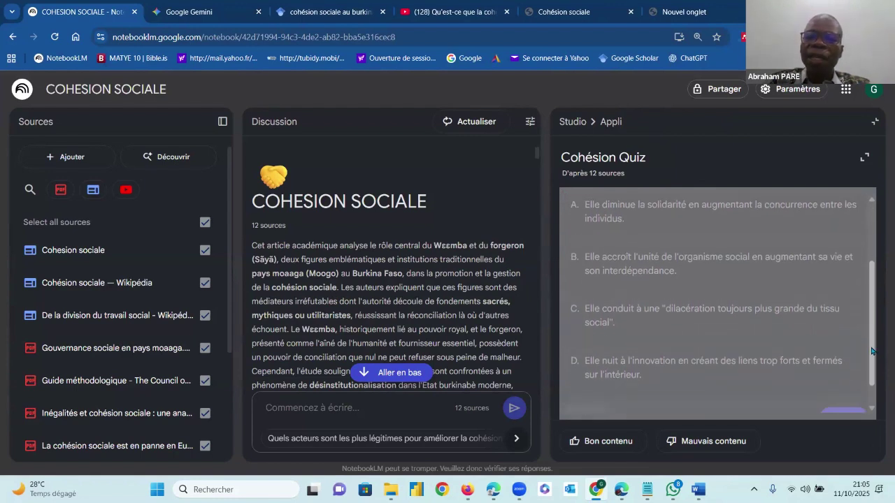
pyautogui.scroll(-1, 872, 351)
pyautogui.moveTo(871, 328); pyautogui.dragTo(871, 295)
pyautogui.scroll(-2, 870, 295)
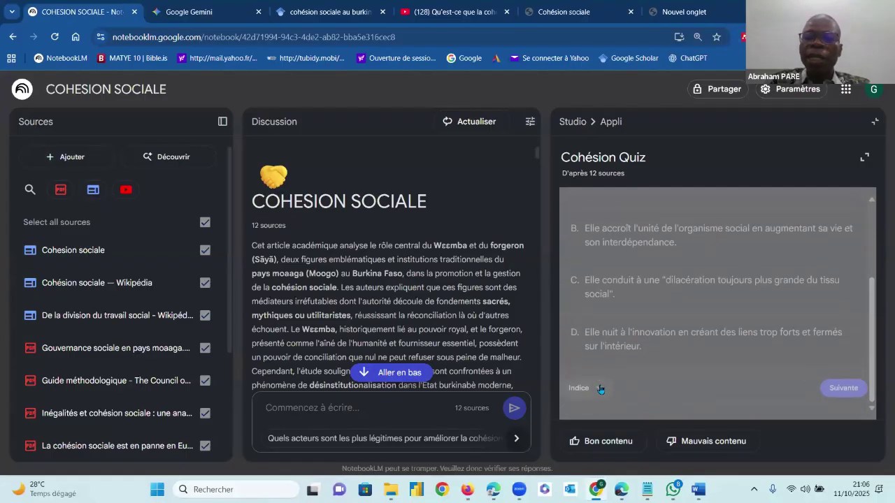
pyautogui.click(601, 389)
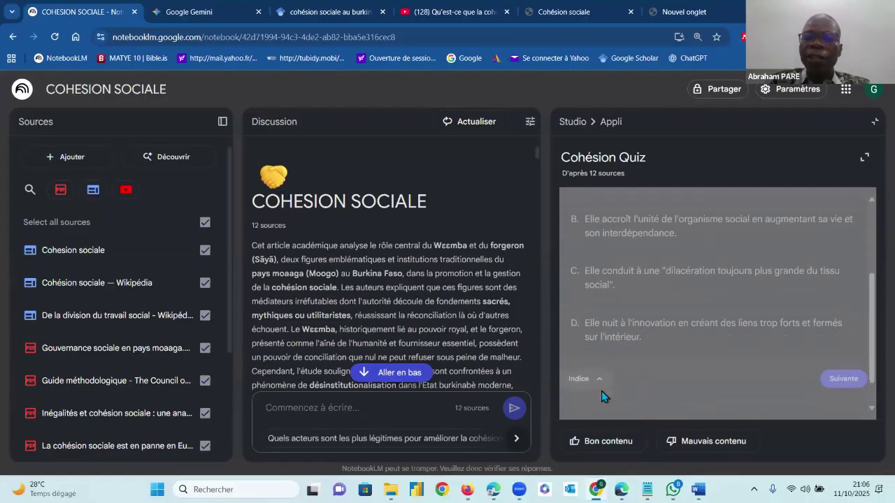
pyautogui.click(806, 364)
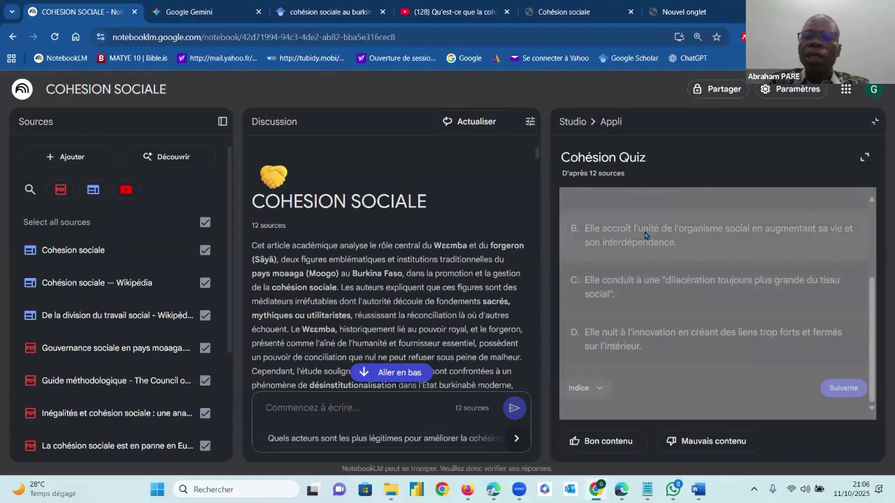
# Answer the first quiz question with option B, "Elle accroît l'unité de l'organisme social…", and go to the second question
pyautogui.click(644, 235)
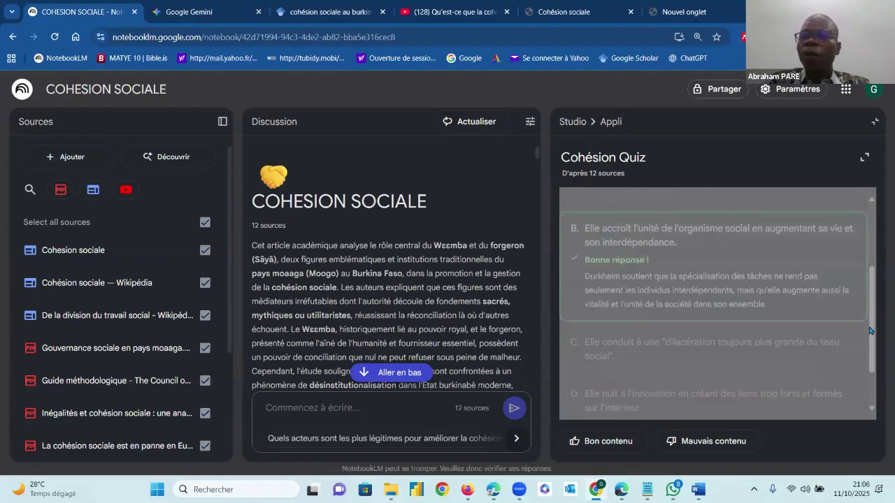
pyautogui.scroll(-1, 870, 329)
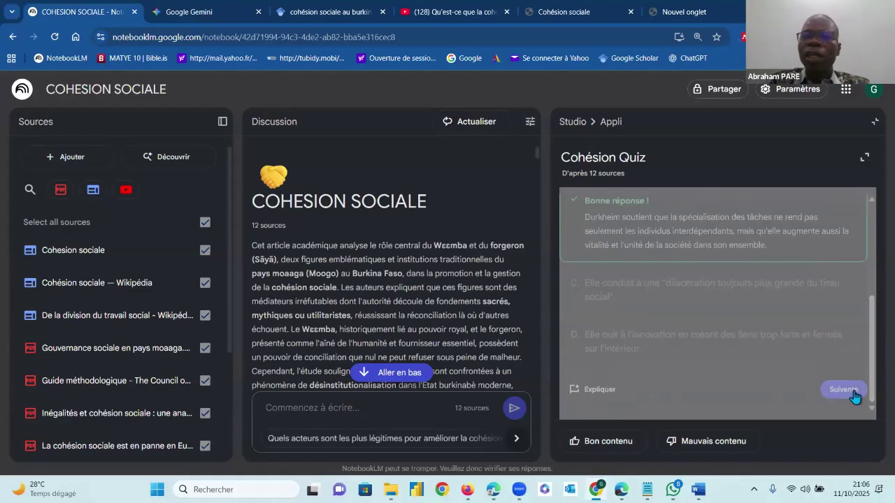
pyautogui.click(845, 390)
# Answer the second quiz question with "Le rapport inter-déciles", look through the third question's options, and close the quiz
pyautogui.scroll(-2, 653, 318)
pyautogui.click(636, 238)
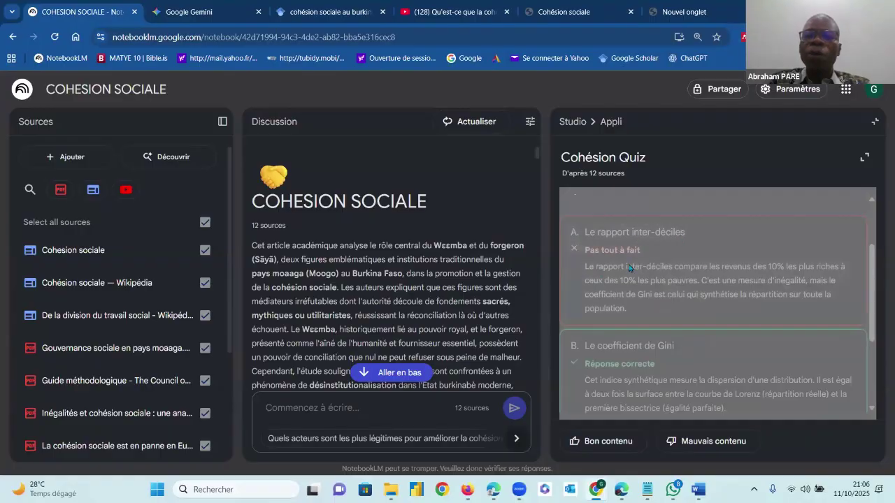
pyautogui.scroll(-2, 629, 267)
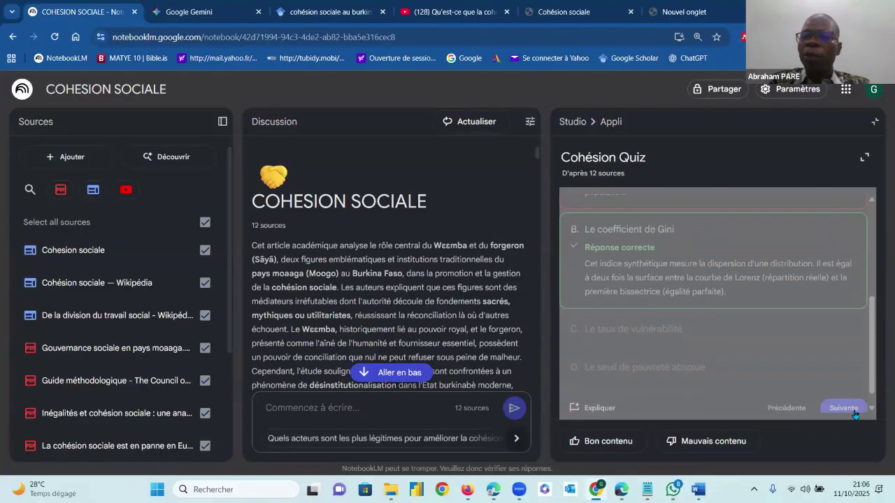
pyautogui.click(846, 408)
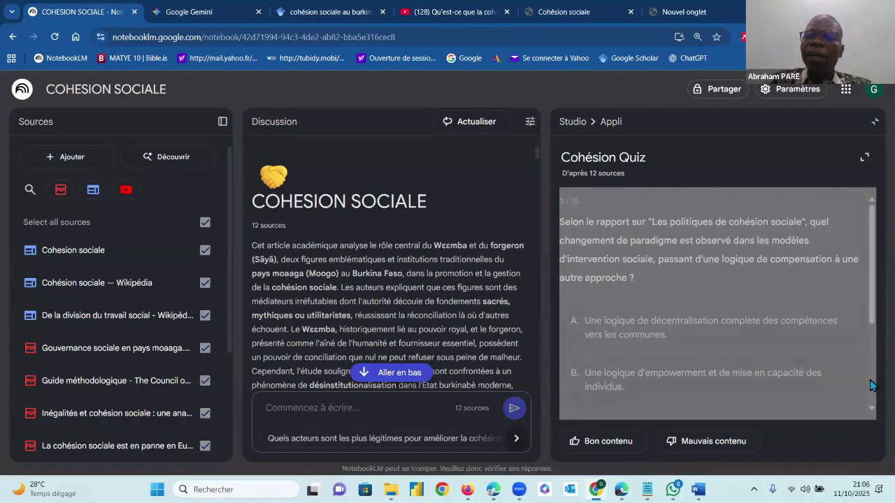
pyautogui.scroll(-3, 870, 385)
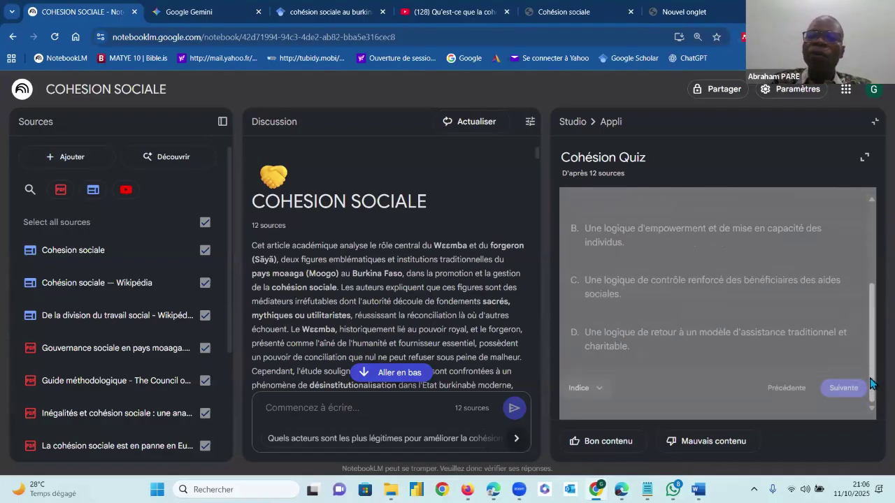
pyautogui.click(873, 125)
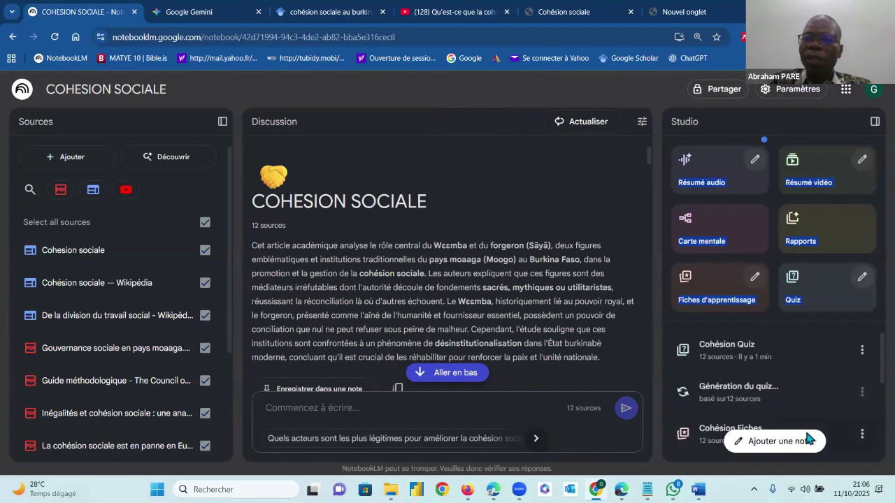
# Open the "Cohésion Fiches" flashcards and leaf through the questions up to the ninth card
pyautogui.click(757, 431)
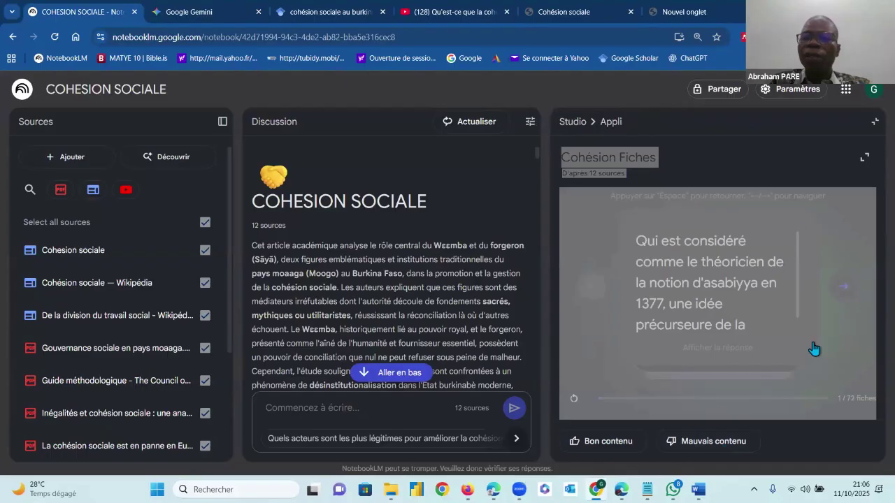
pyautogui.click(844, 288)
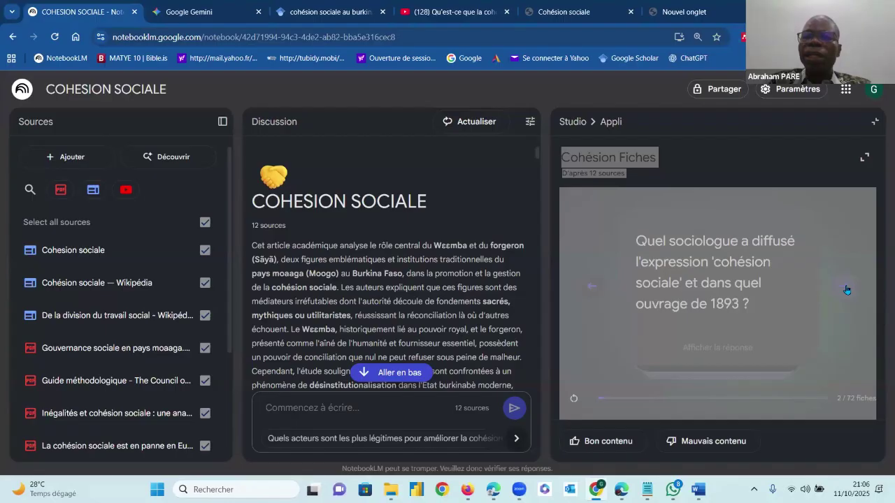
pyautogui.click(846, 289)
pyautogui.click(846, 289)
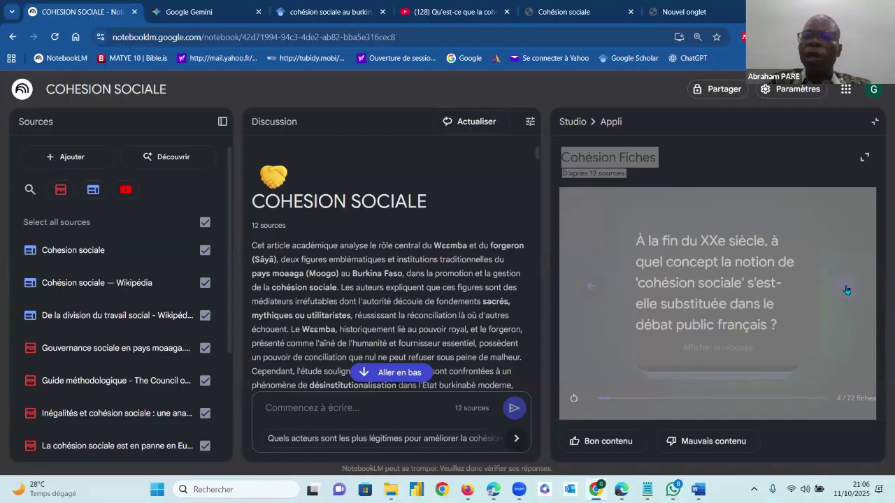
pyautogui.click(846, 289)
pyautogui.click(846, 290)
pyautogui.click(846, 290)
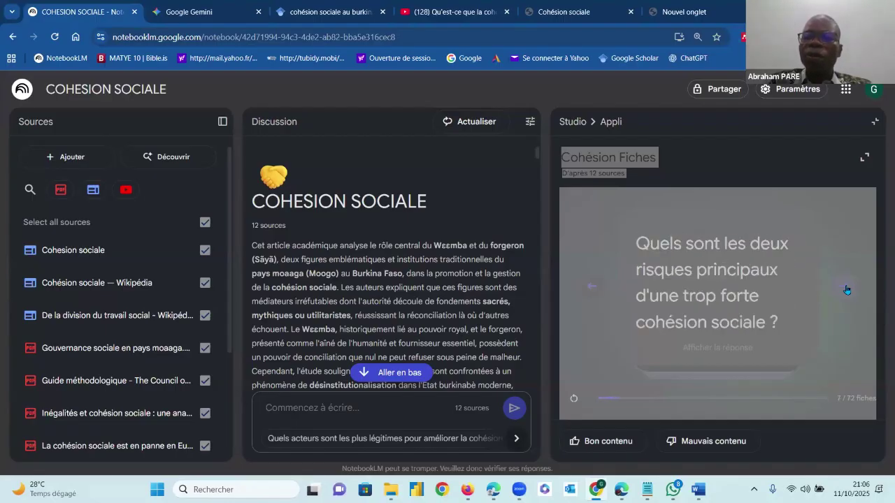
pyautogui.click(846, 289)
pyautogui.click(846, 289)
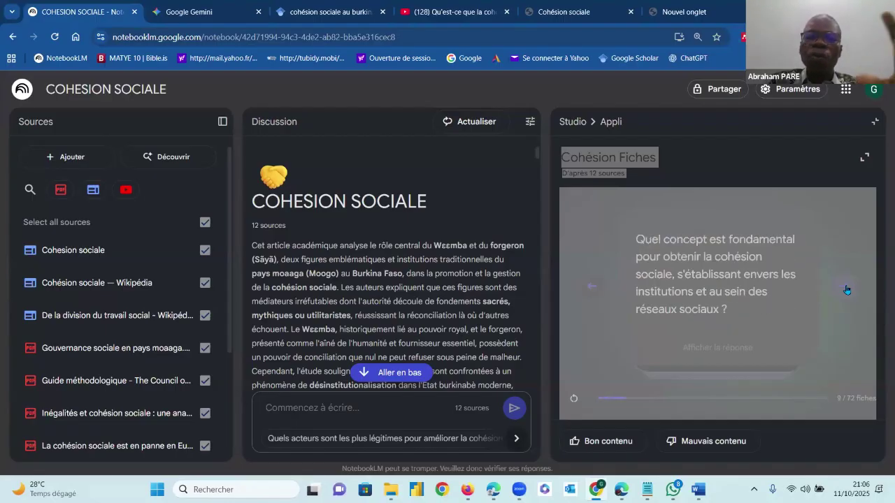
# Close the "Cohésion Fiches" flashcards and look through the generated Studio outputs
pyautogui.click(875, 122)
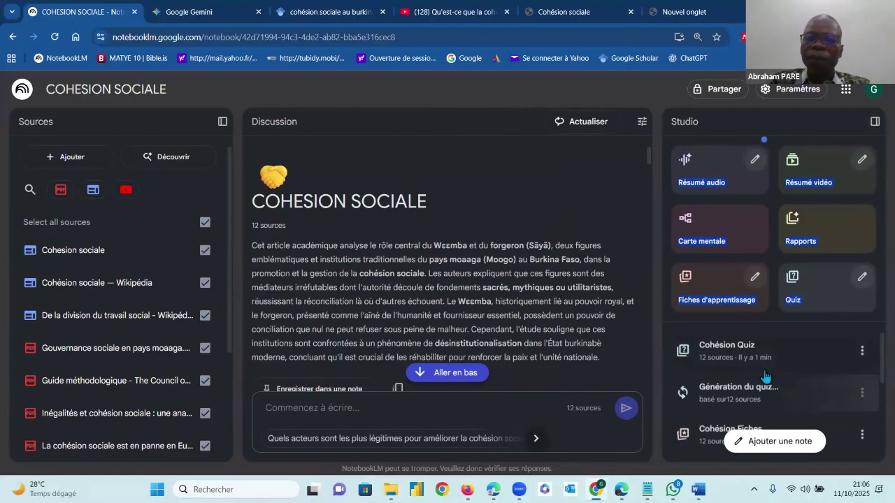
pyautogui.scroll(-5, 765, 376)
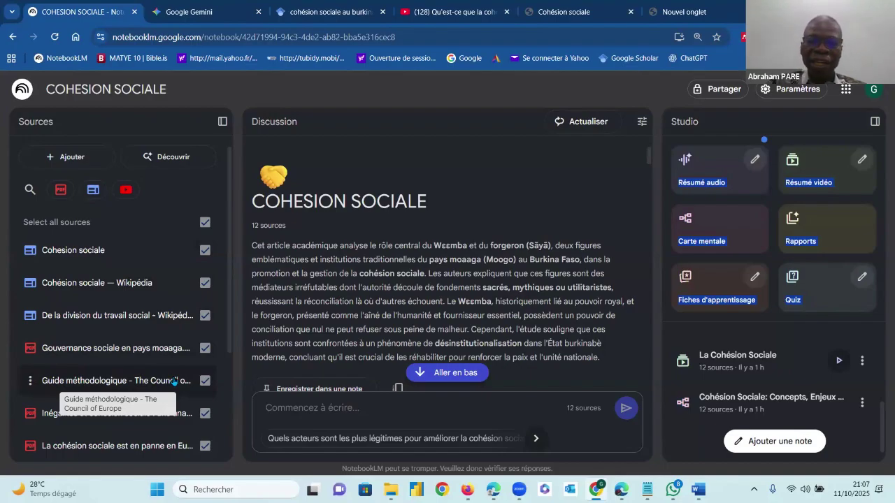
# Use source discovery to search the web for new sources on "COHESION SOCIALE"
pyautogui.click(172, 158)
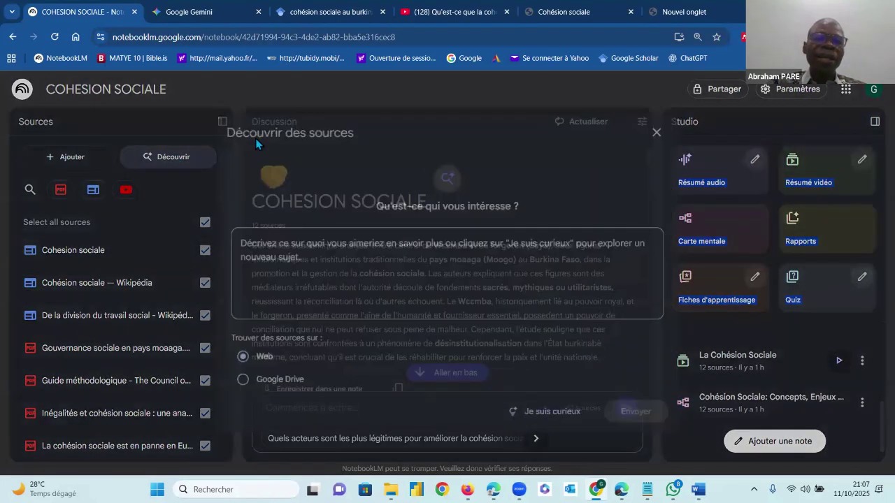
pyautogui.click(289, 310)
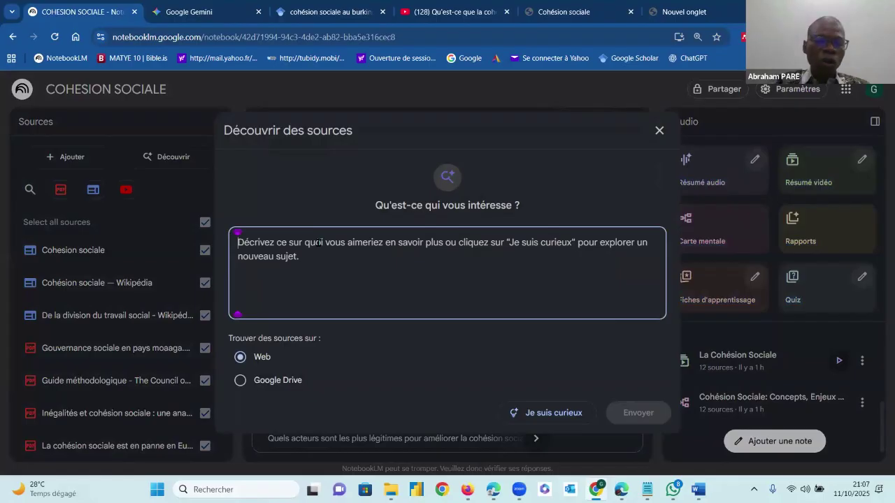
pyautogui.write('SOCIAL')
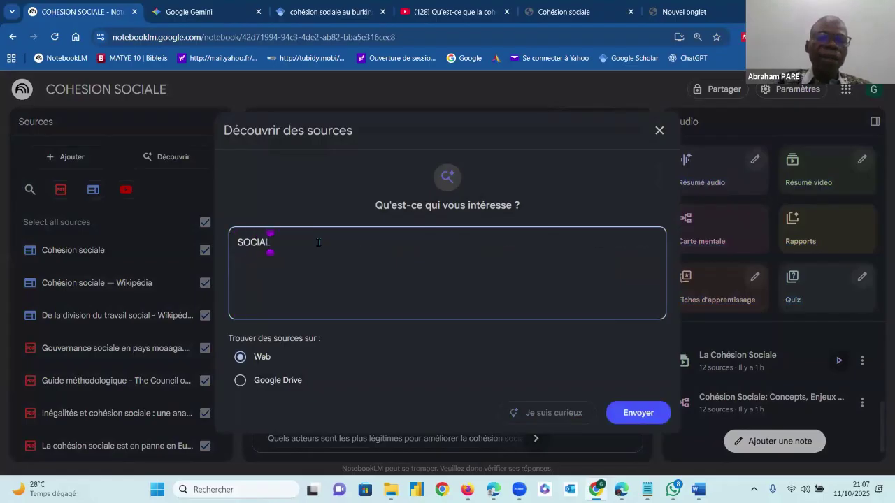
pyautogui.write('E COH')
pyautogui.press('BackSpace')
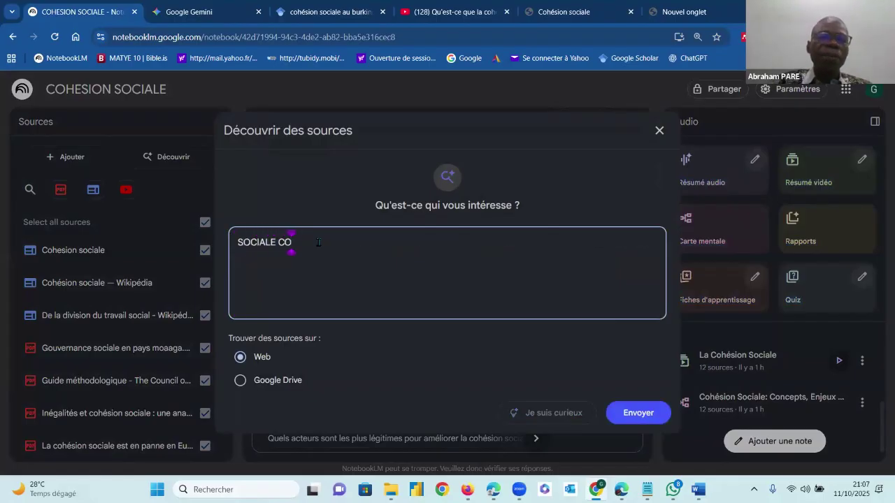
pyautogui.press('BackSpace')
pyautogui.press('BackSpace')
pyautogui.press('BackSpace')
pyautogui.press('BackSpace')
pyautogui.press('BackSpace')
pyautogui.press('BackSpace')
pyautogui.press('BackSpace')
pyautogui.press('BackSpace')
pyautogui.press('BackSpace')
pyautogui.press('BackSpace')
pyautogui.write('SOCI')
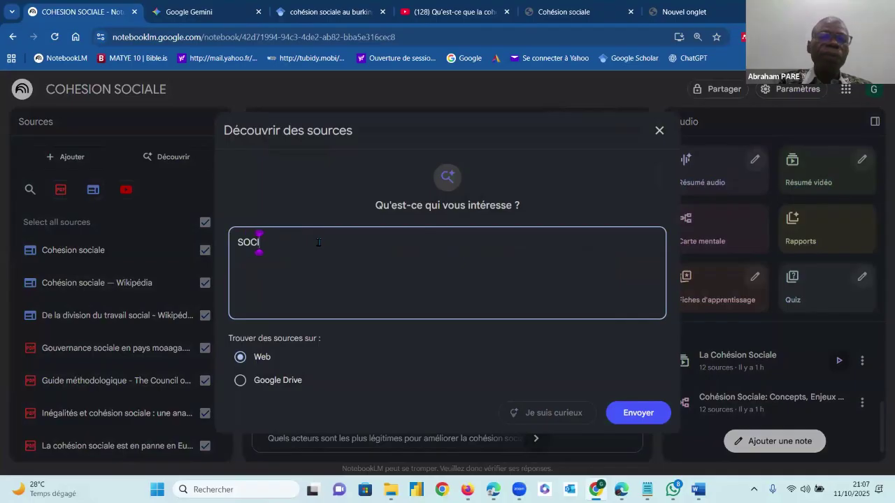
pyautogui.write('ALE')
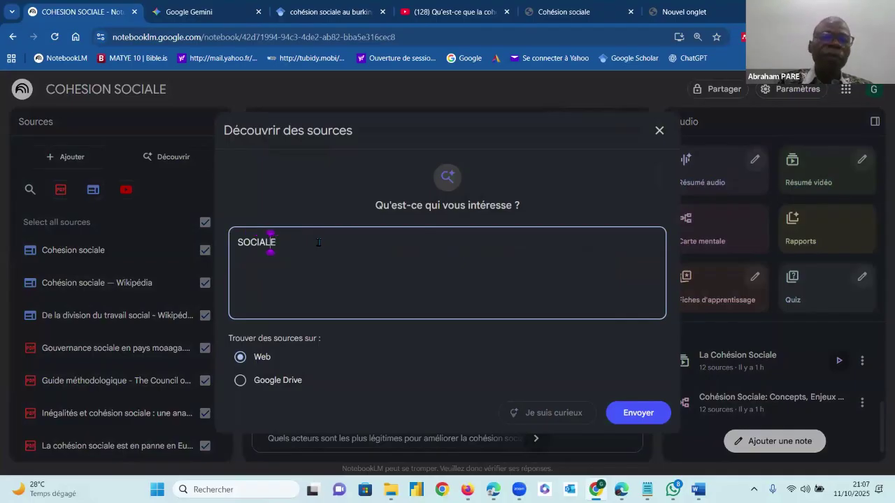
pyautogui.press('Home')
pyautogui.write('CO')
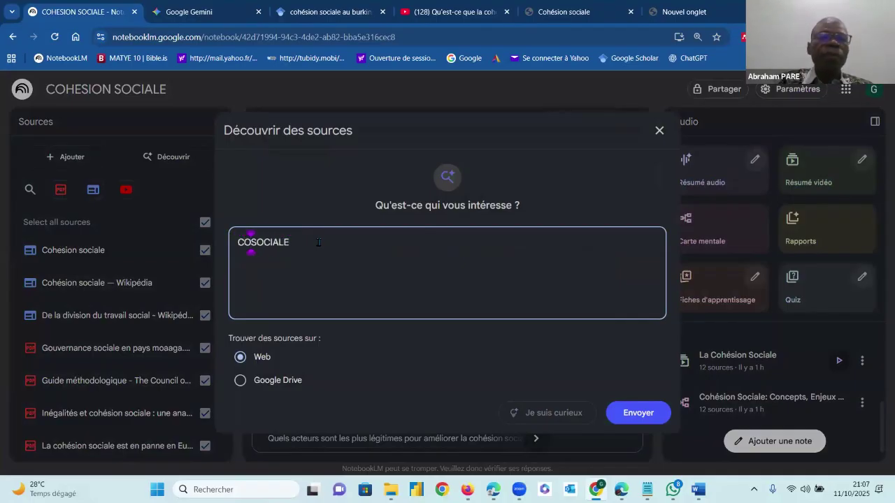
pyautogui.write('HESION')
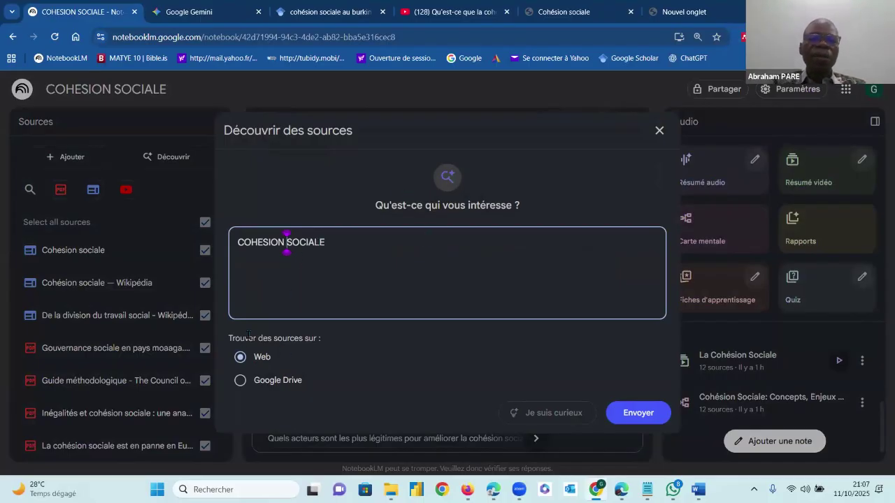
pyautogui.click(613, 411)
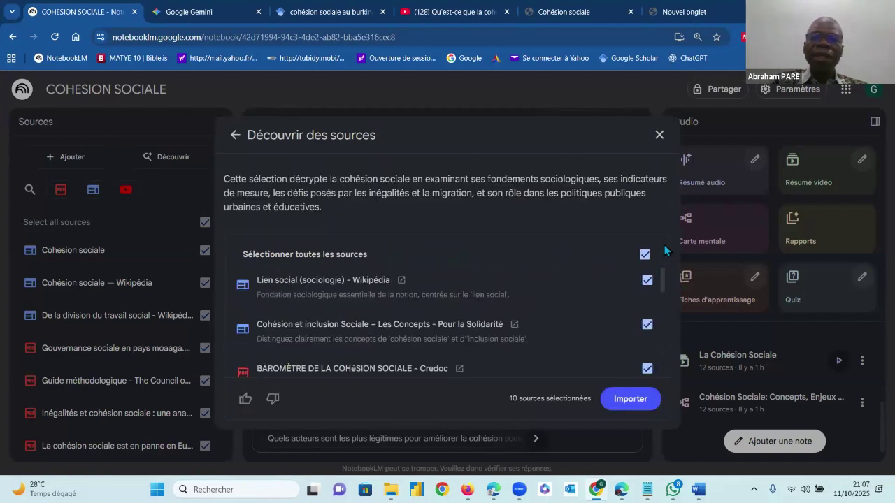
# Look through all the suggested sources and deselect the whole list
pyautogui.moveTo(665, 278); pyautogui.dragTo(667, 381)
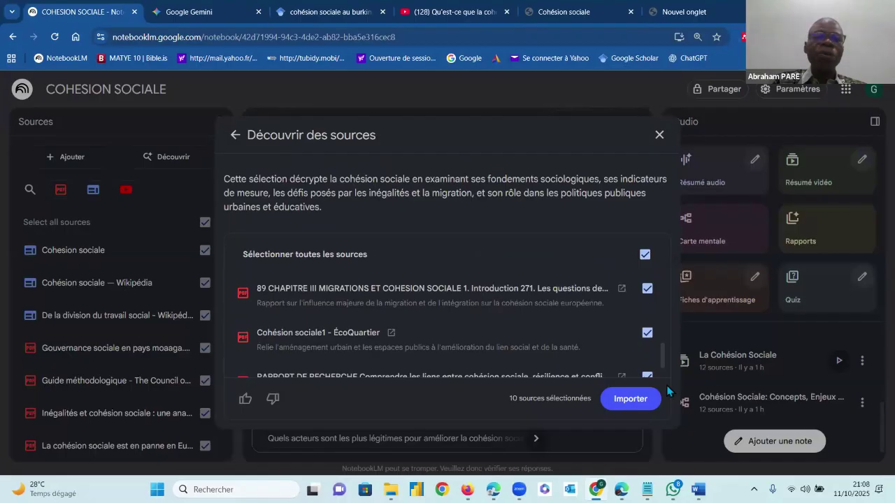
pyautogui.scroll(5, 662, 320)
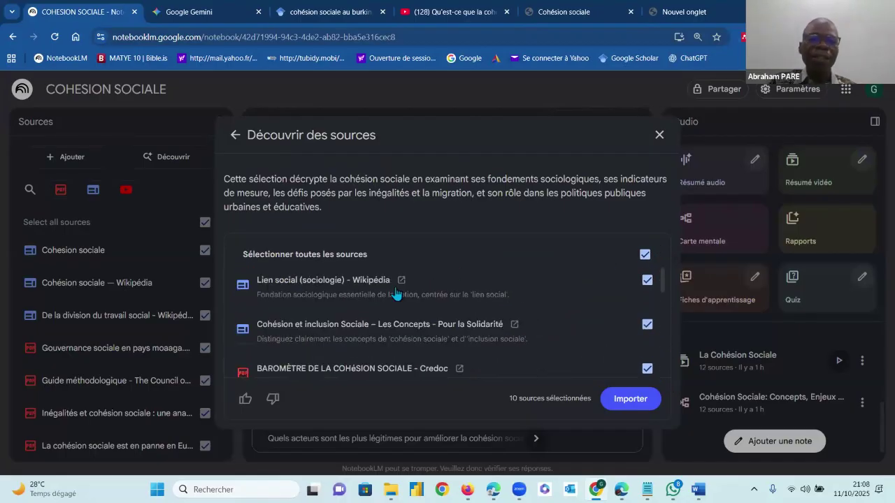
pyautogui.click(645, 254)
# Import only the Credoc barometer, the OFCE inequality paper, the Policy Center article and "Le 9e rapport sur la cohésion" into the notebook
pyautogui.scroll(-1, 664, 285)
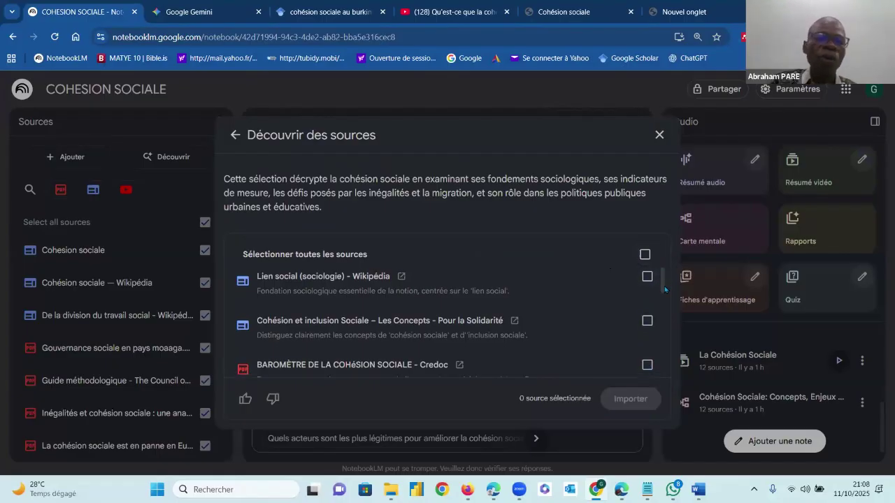
pyautogui.scroll(-2, 665, 289)
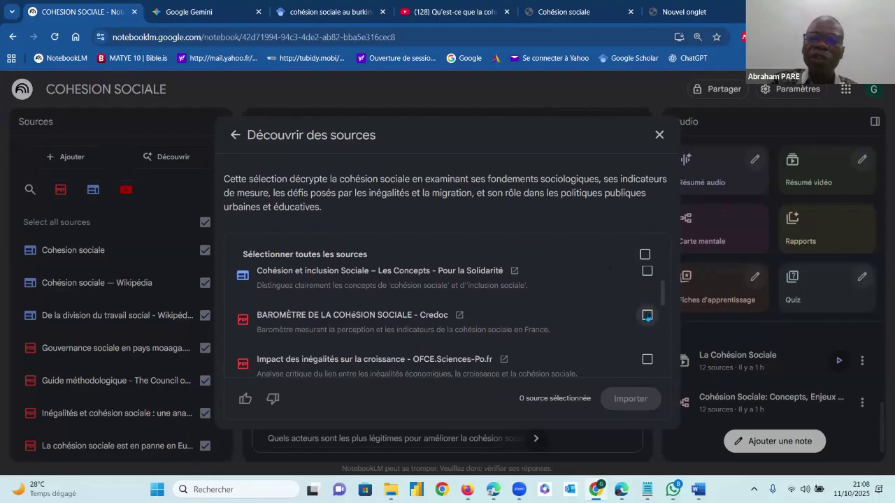
pyautogui.click(648, 316)
pyautogui.scroll(-2, 647, 301)
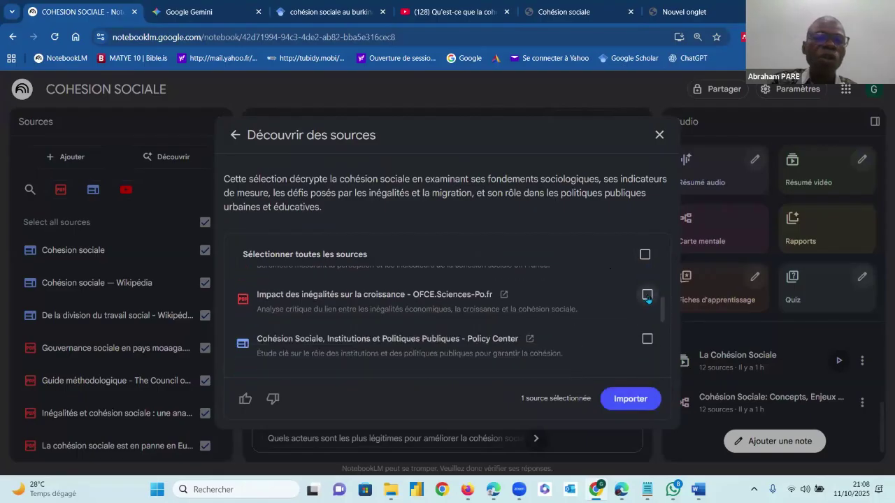
pyautogui.click(647, 295)
pyautogui.scroll(-1, 660, 308)
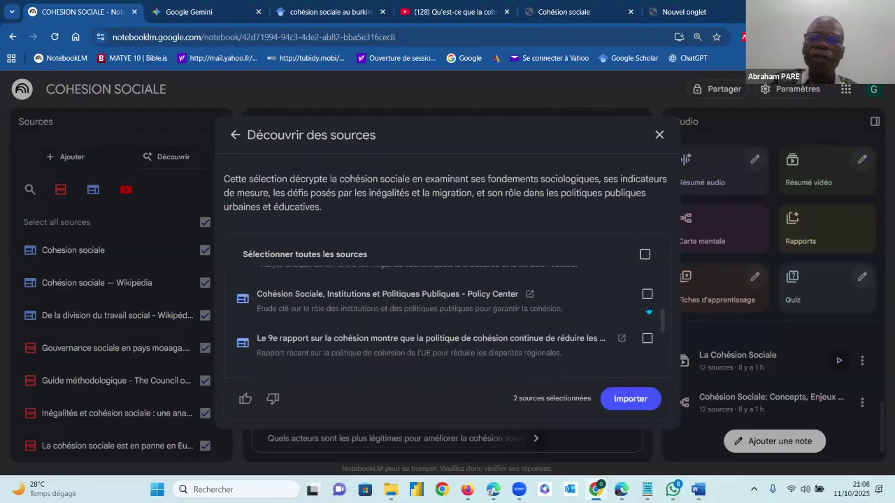
pyautogui.click(647, 295)
pyautogui.click(647, 338)
pyautogui.click(632, 398)
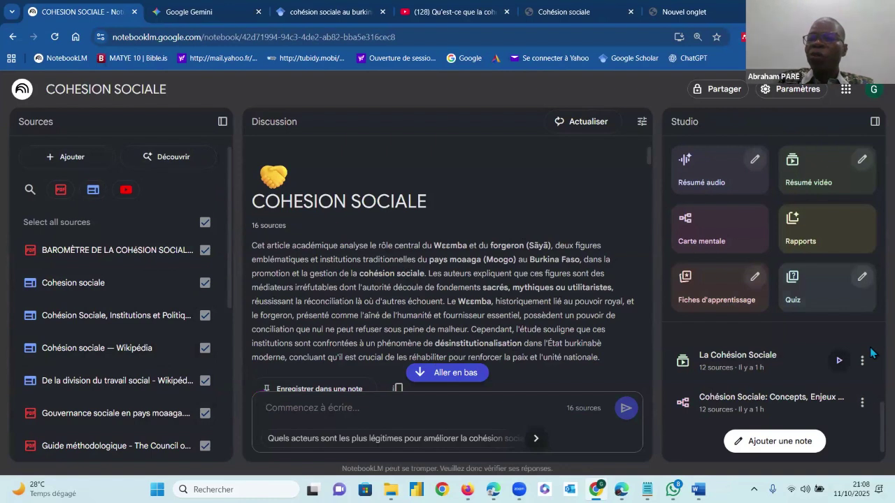
# Review the COHESION SOCIALE notebook's list of generated quiz, flashcard, audio, video and mind map outputs
pyautogui.scroll(5, 871, 401)
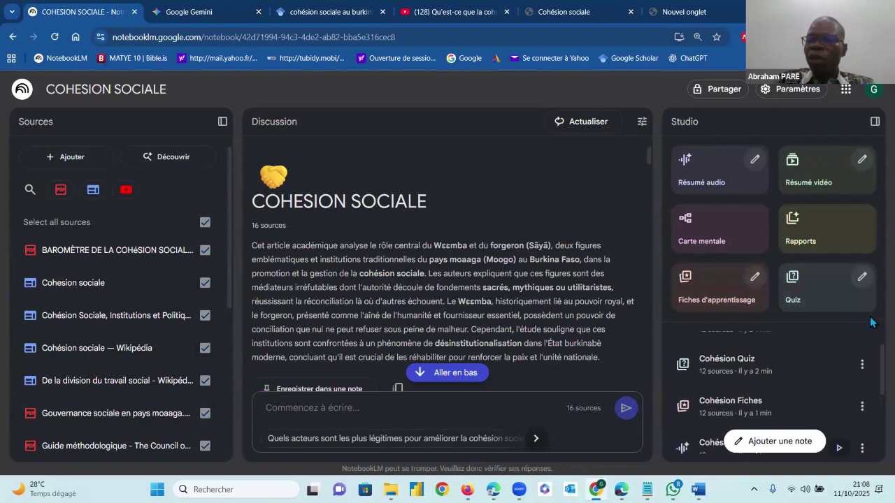
pyautogui.scroll(-3, 871, 418)
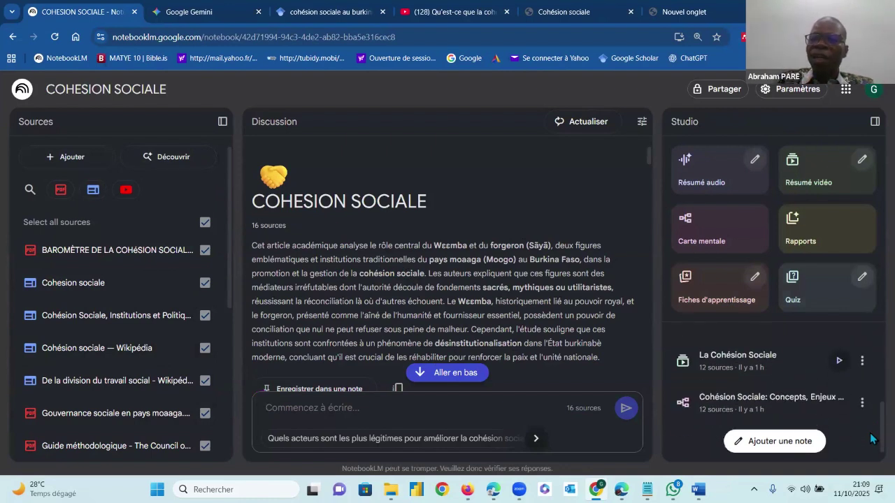
pyautogui.scroll(3, 871, 395)
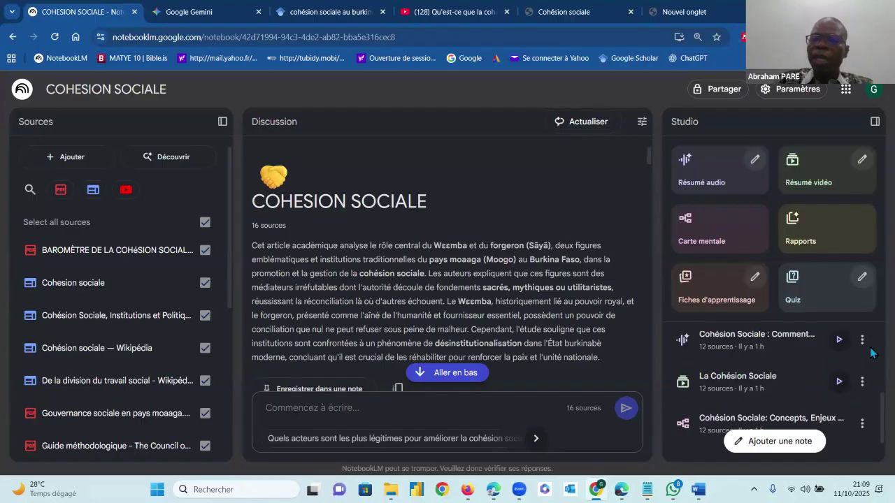
pyautogui.scroll(-2, 748, 342)
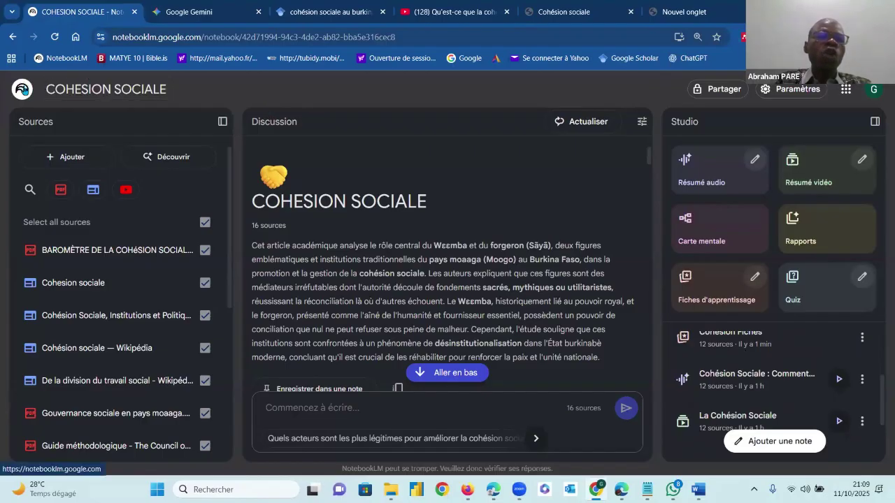
# Return to the notebook overview, create a new notebook and dismiss its initial source prompt
pyautogui.click(22, 88)
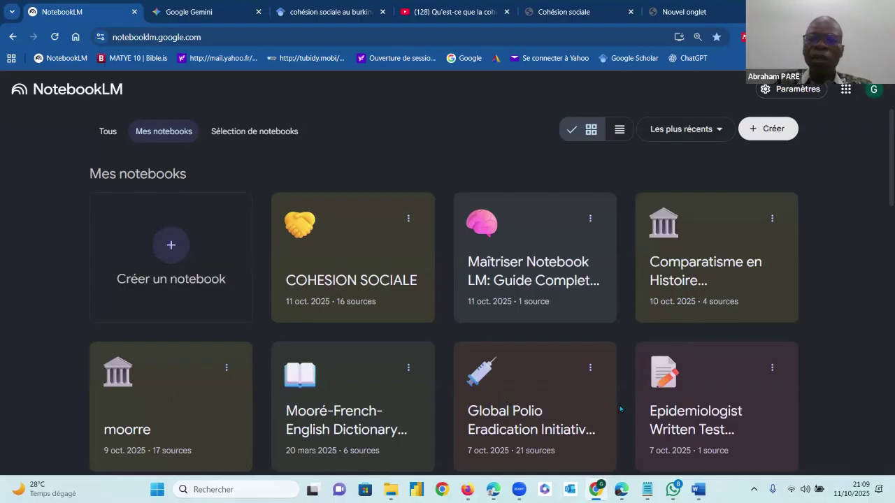
pyautogui.click(171, 245)
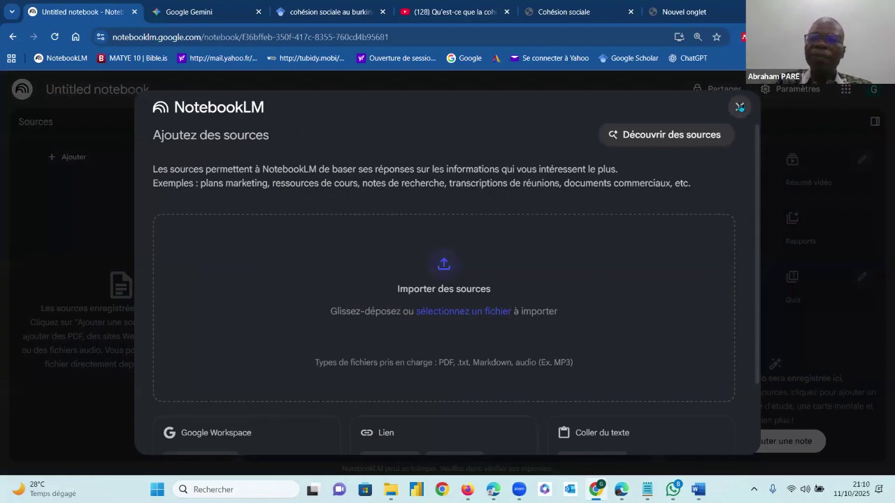
pyautogui.click(739, 107)
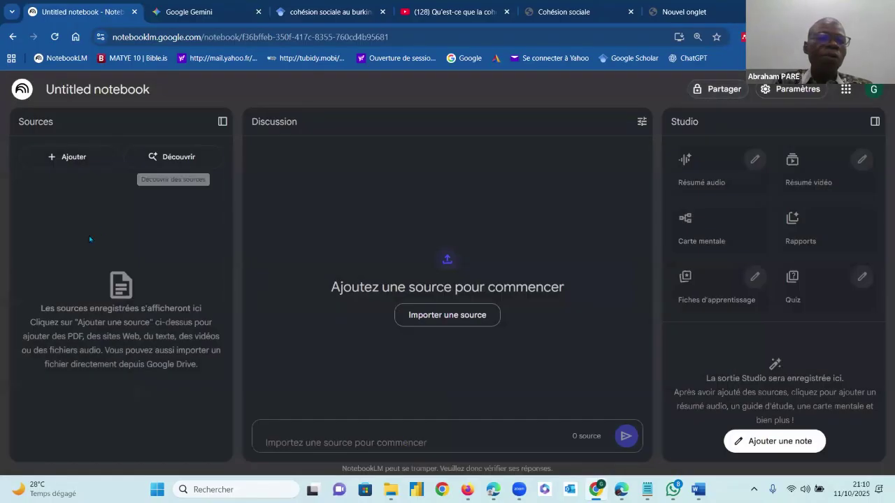
# Add "Gouvernance sociale en pays moaaga.pdf" from the CAS1 folder as a source and enter "FQJDSLKFJDSKFMD" as a sample chat message
pyautogui.click(54, 162)
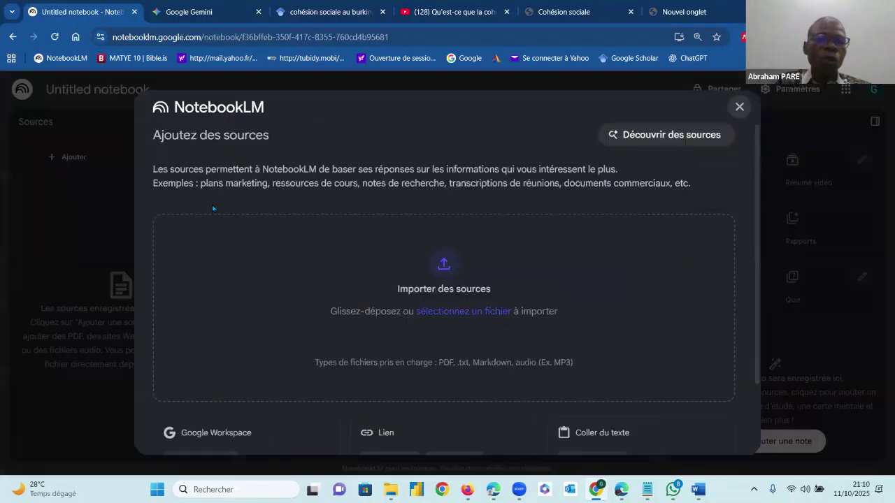
pyautogui.click(446, 266)
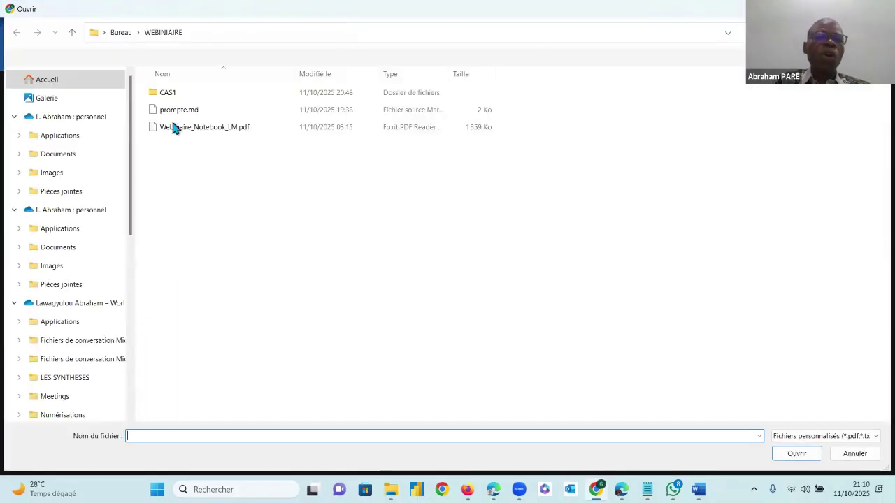
pyautogui.doubleClick(178, 97)
pyautogui.click(190, 109)
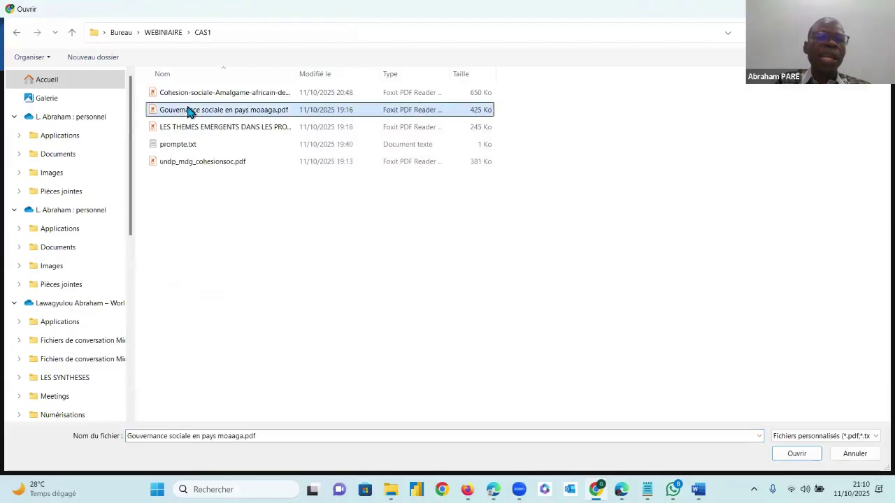
pyautogui.click(796, 453)
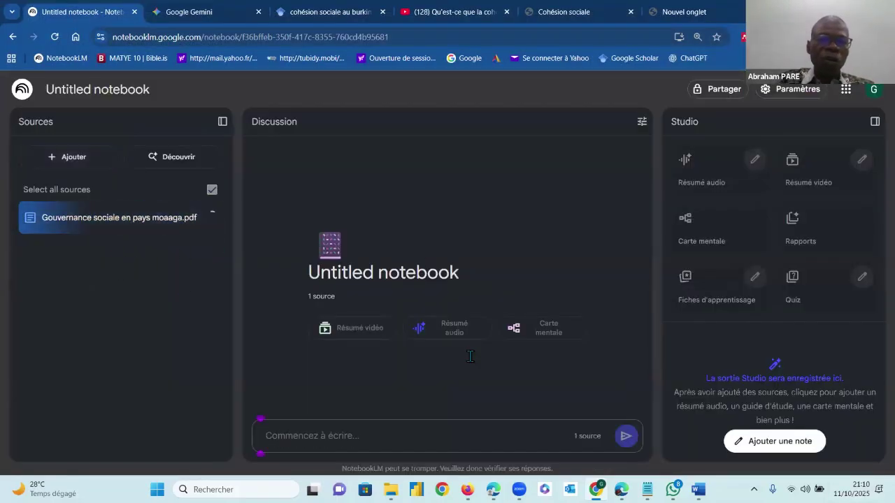
pyautogui.write('FQJDSLKFJDSKFMD')
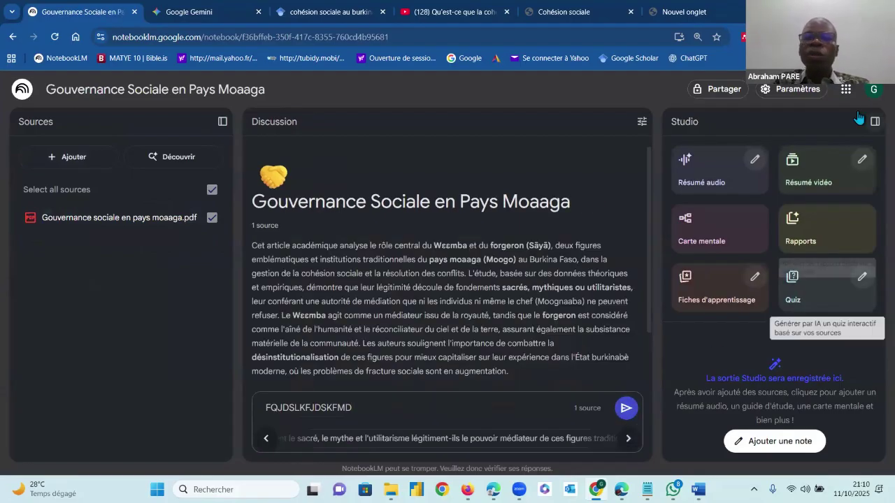
# Start generating audio and video summaries from the PDF source, and open the report format choices
pyautogui.click(819, 180)
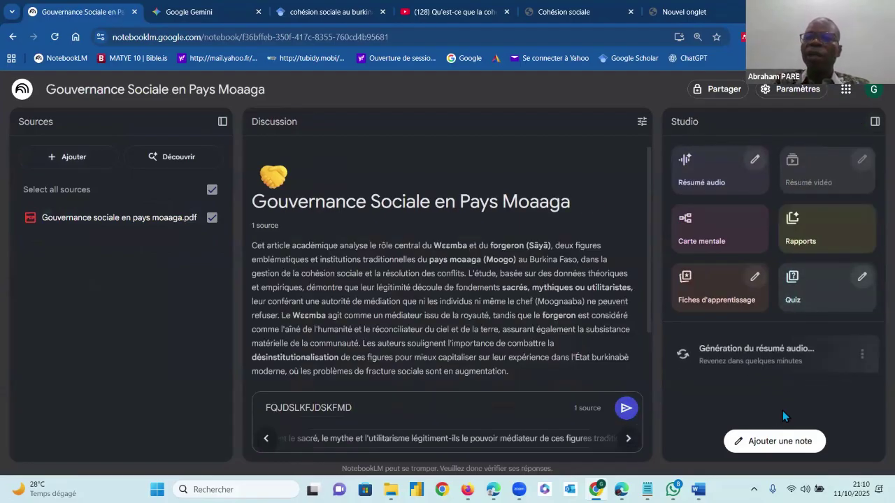
pyautogui.click(804, 241)
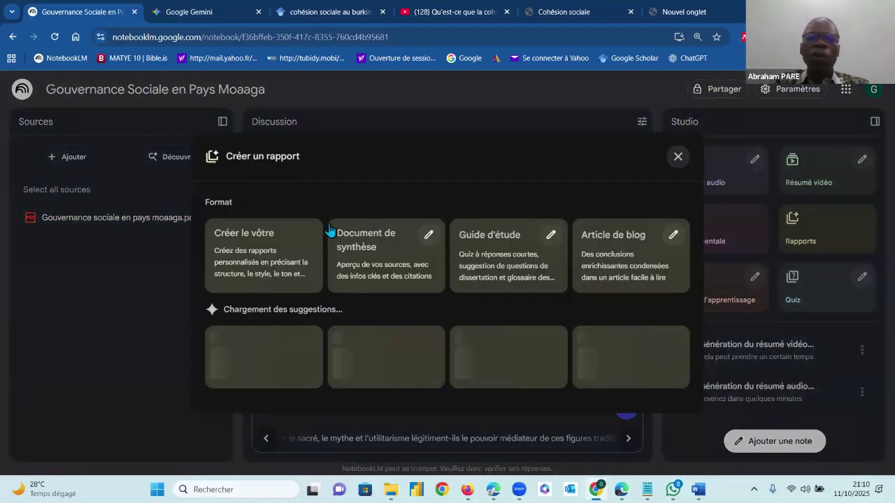
# Start generating a quiz and flashcards from the PDF source, and open the quiz customization options
pyautogui.click(835, 310)
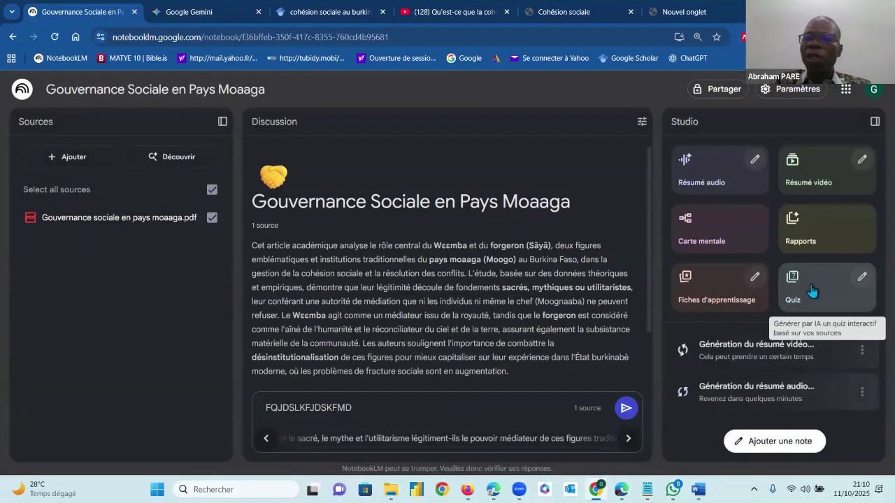
pyautogui.click(713, 297)
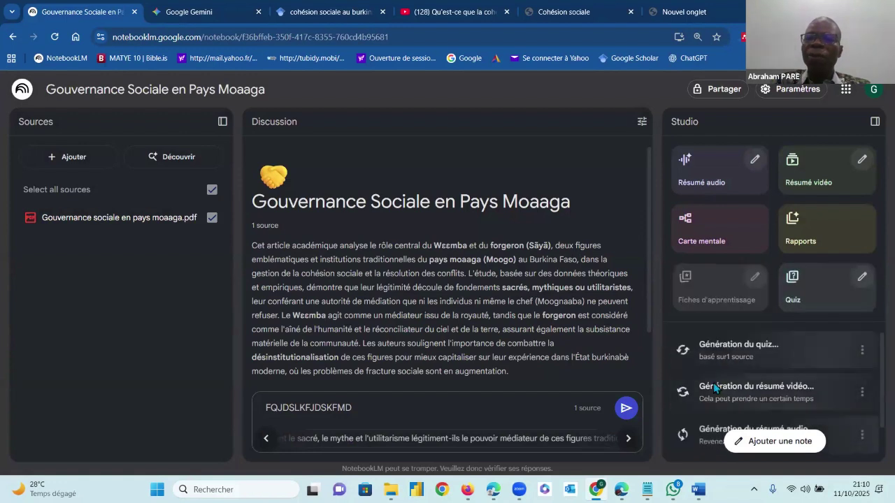
pyautogui.click(863, 278)
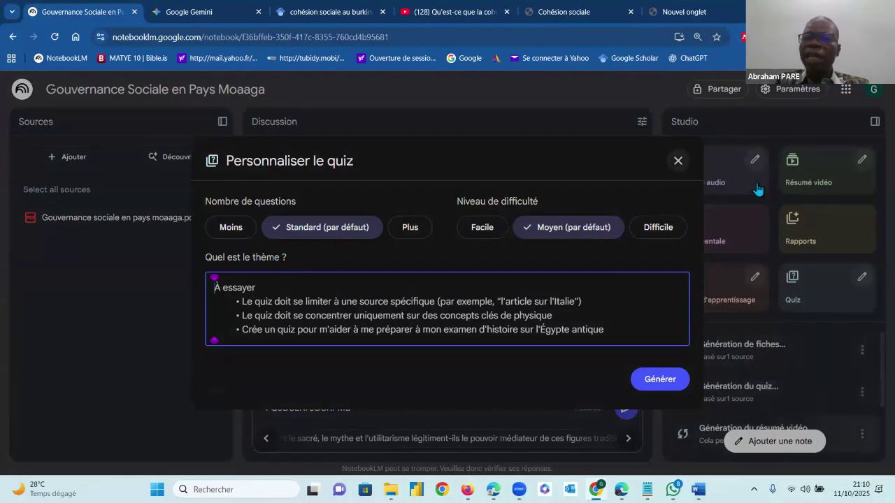
# Review the language choices and AI host focus prompt in the video summary customization options, then close them without generating
pyautogui.click(864, 159)
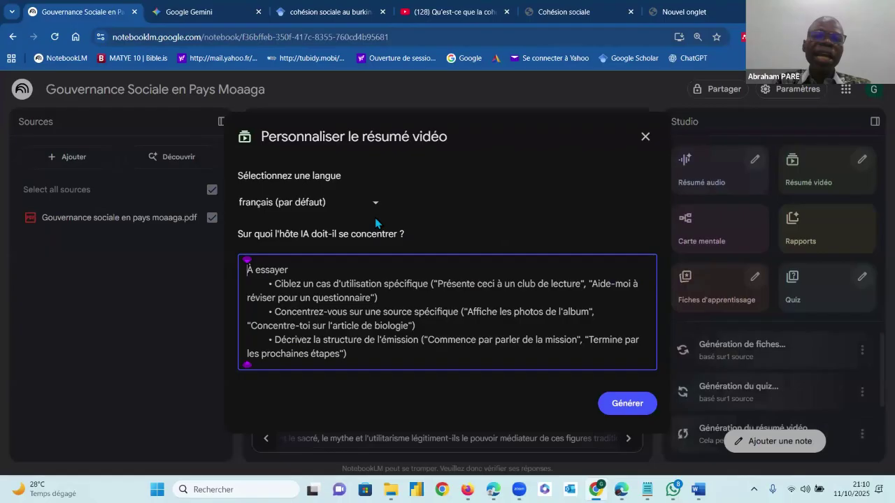
pyautogui.click(374, 204)
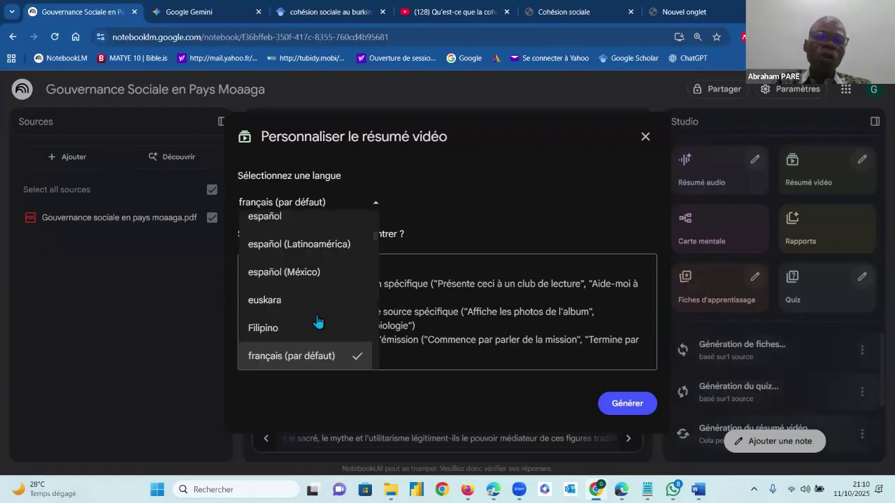
pyautogui.click(464, 206)
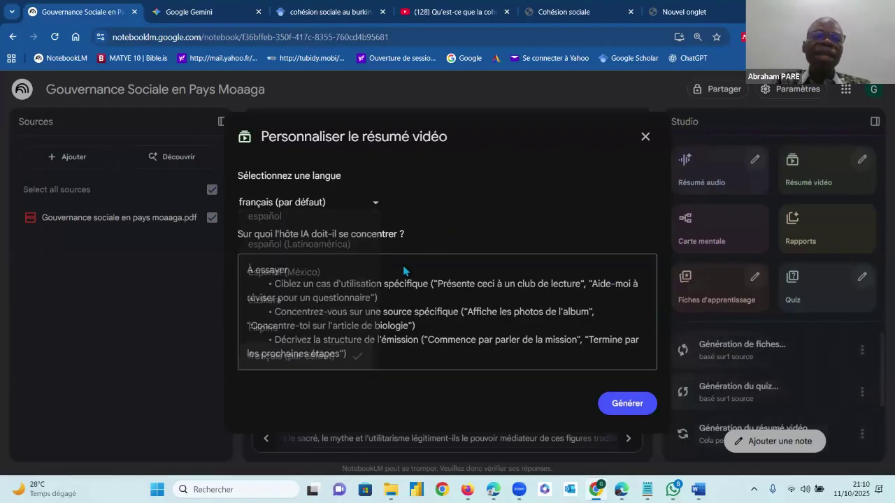
pyautogui.click(388, 341)
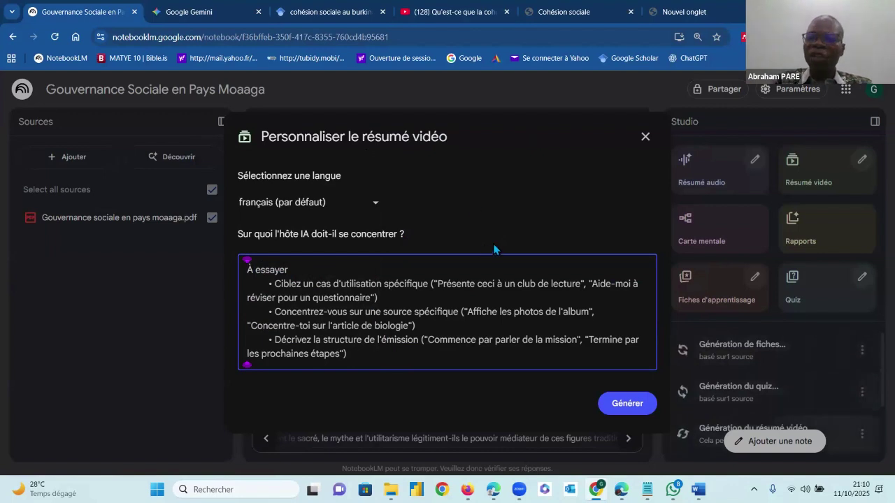
pyautogui.click(645, 136)
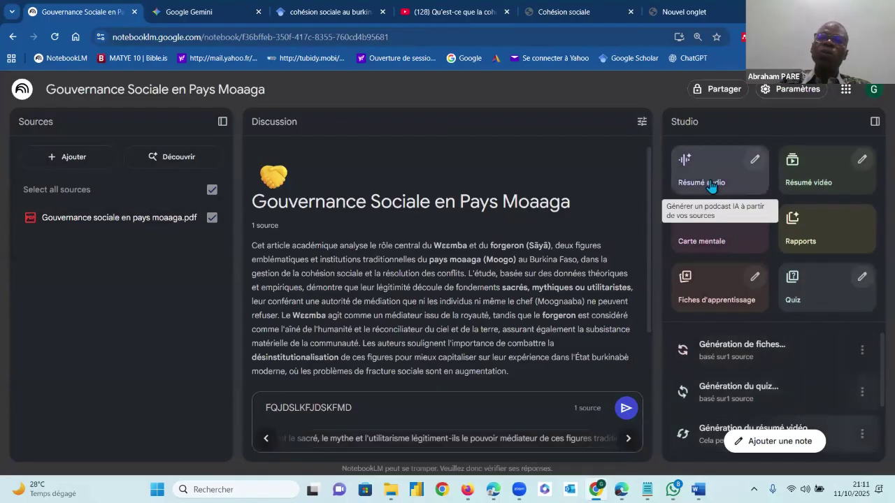
# Open the notebook title "Gouvernance Sociale en Pays Moaaga" for editing, select its full text and leave the editing
pyautogui.click(184, 88)
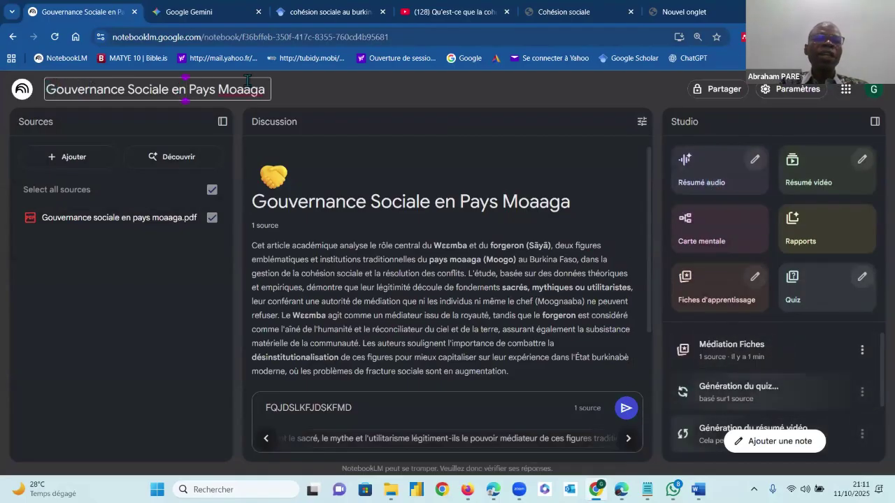
pyautogui.moveTo(248, 81); pyautogui.dragTo(274, 88)
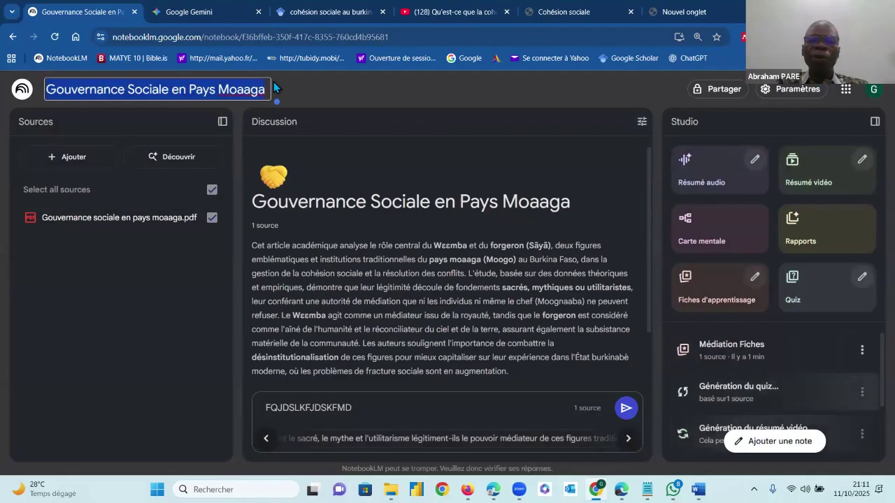
pyautogui.click(394, 92)
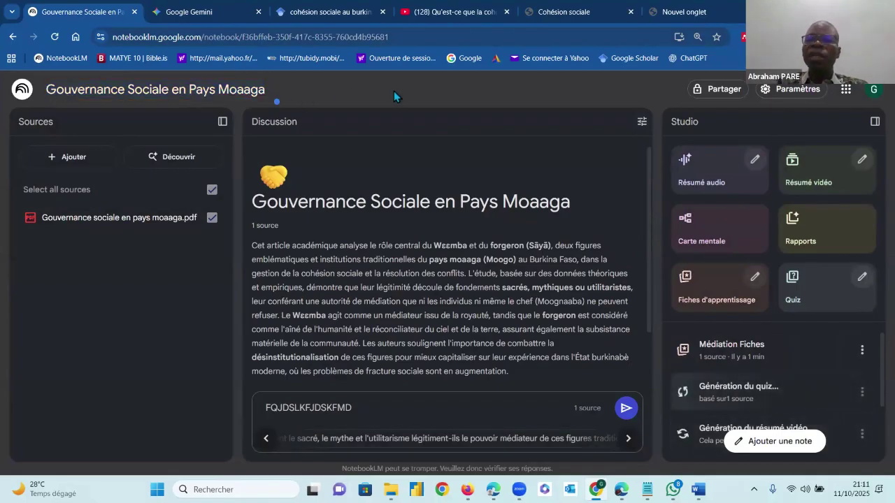
# Open the notebook's sharing options, copy the notebook link and close the options
pyautogui.click(716, 88)
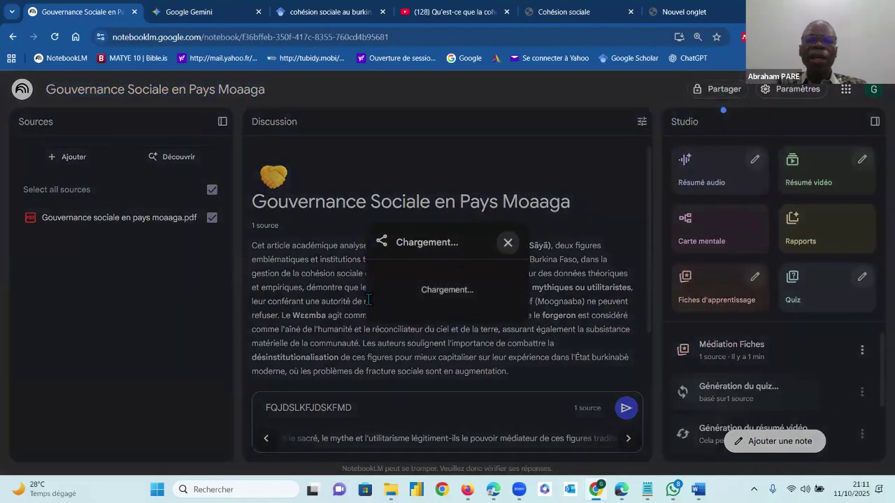
pyautogui.click(351, 374)
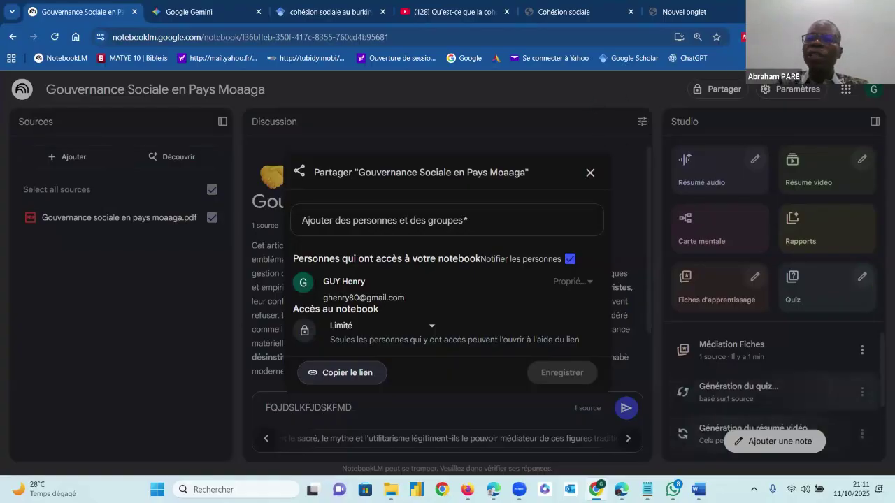
pyautogui.click(848, 92)
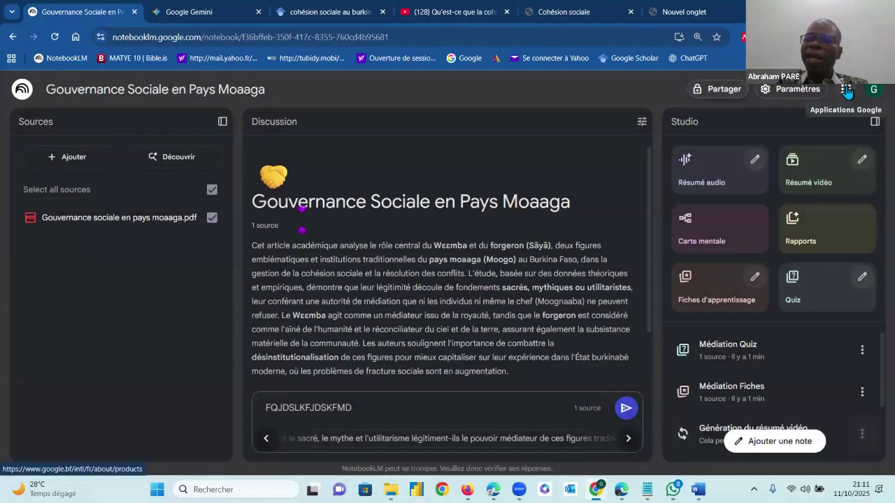
# Show the list of Google apps, open the Google Drive home page from it, and return to the notebook
pyautogui.click(846, 89)
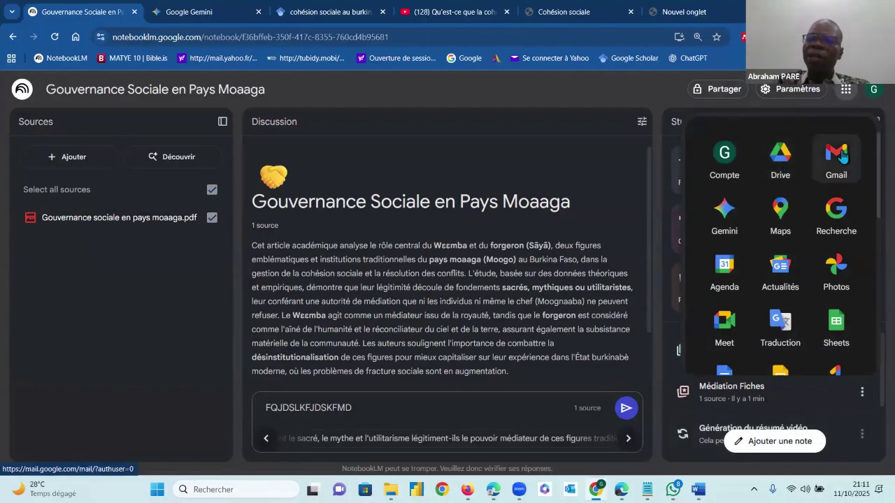
pyautogui.click(777, 159)
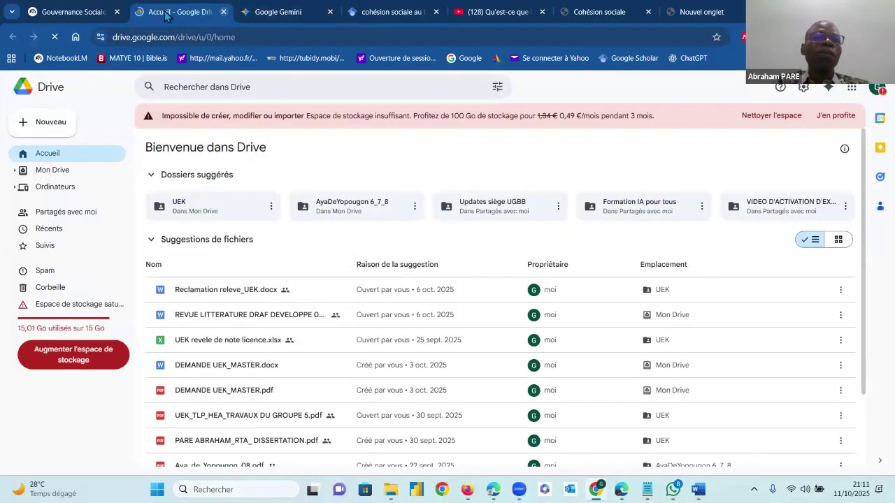
pyautogui.hotkey('ctrl', 'w')
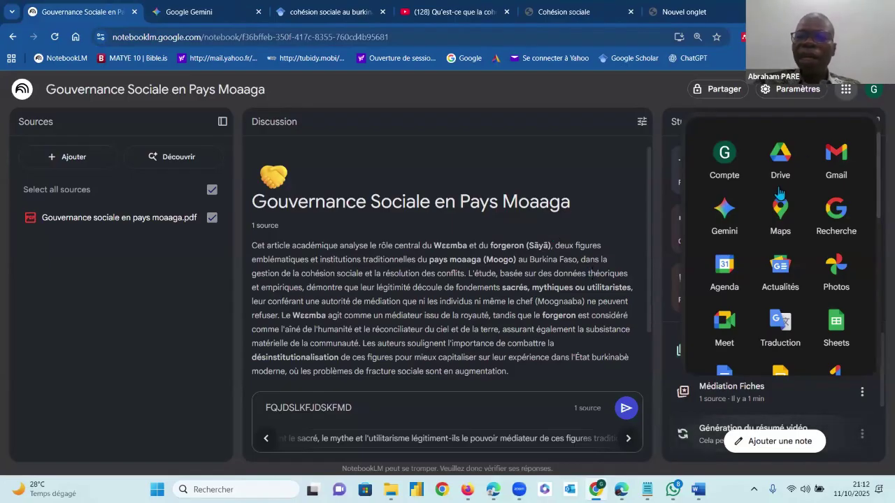
pyautogui.click(584, 89)
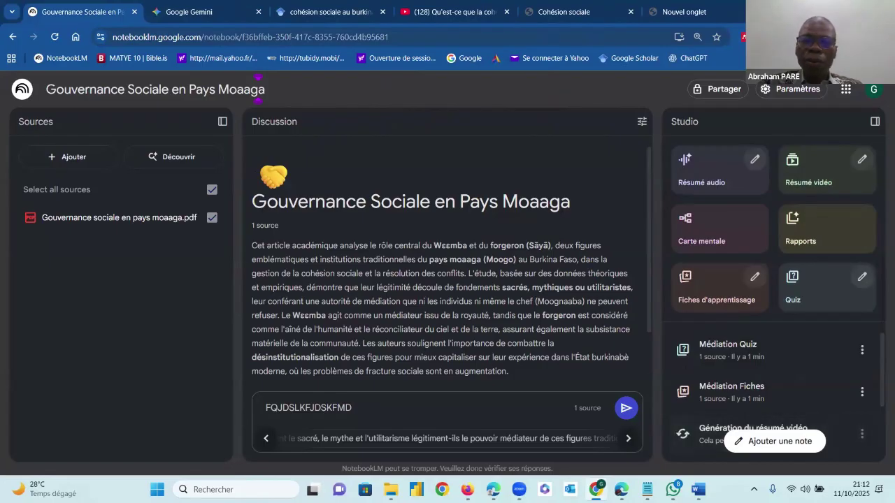
# Switch to File Explorer and open Webinaire_Notebook_LM.pptx from the WEBINIAIRE folder in PowerPoint
pyautogui.moveTo(672, 489)
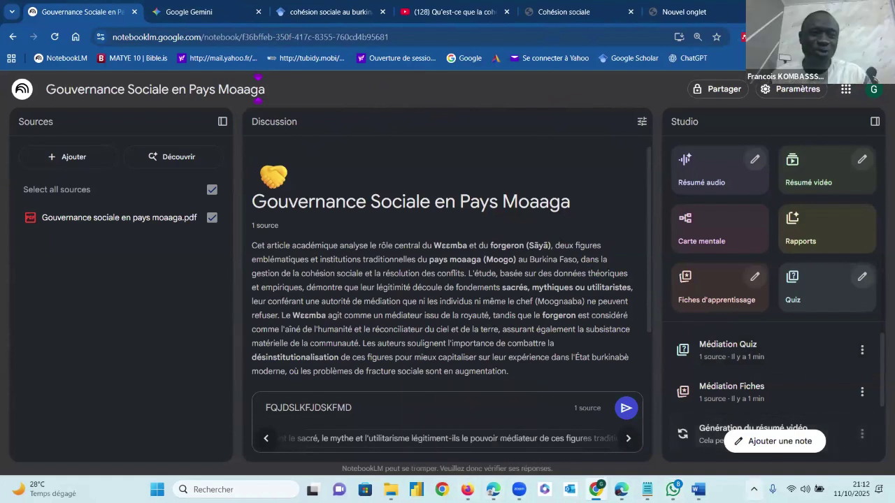
pyautogui.hotkey('alt', 'Tab')
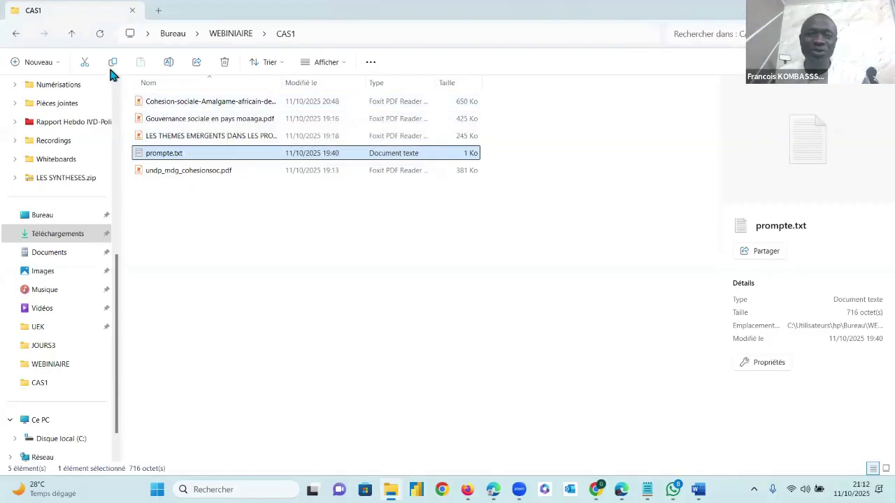
pyautogui.click(73, 34)
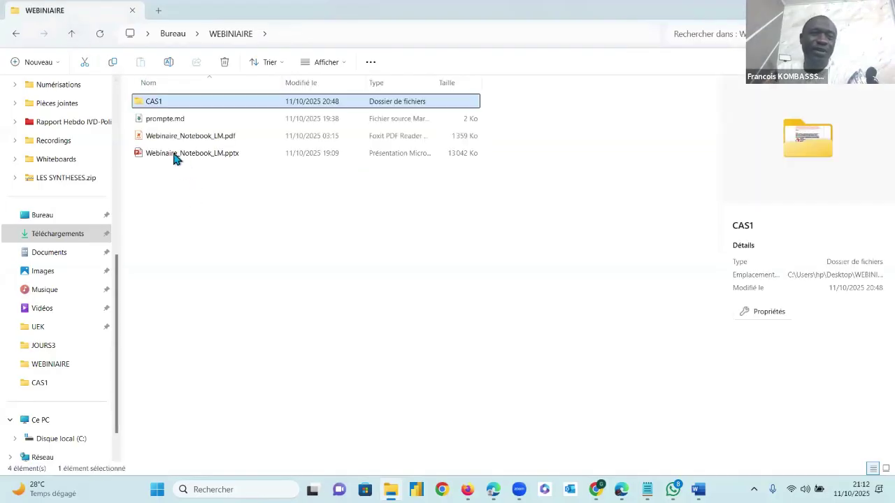
pyautogui.click(177, 153)
pyautogui.doubleClick(176, 154)
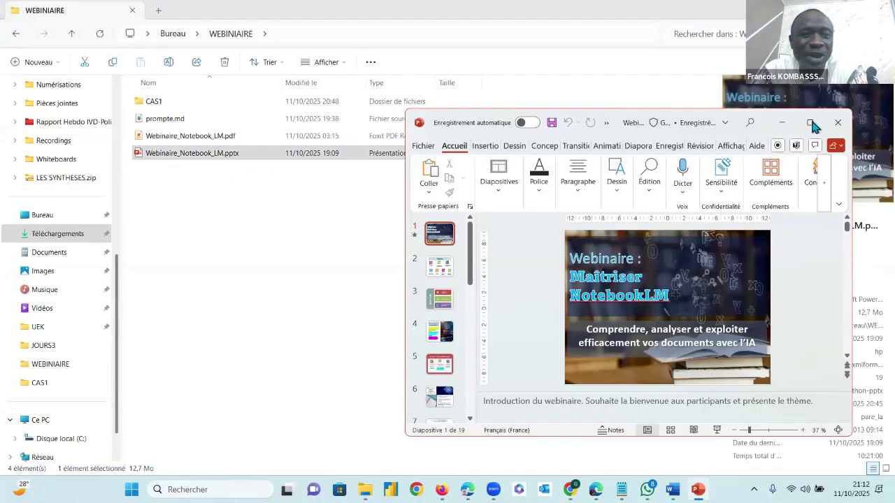
# Go to the Conclusion slide, number 19, of the presentation and start the slide show from it
pyautogui.moveTo(135, 165); pyautogui.dragTo(132, 465)
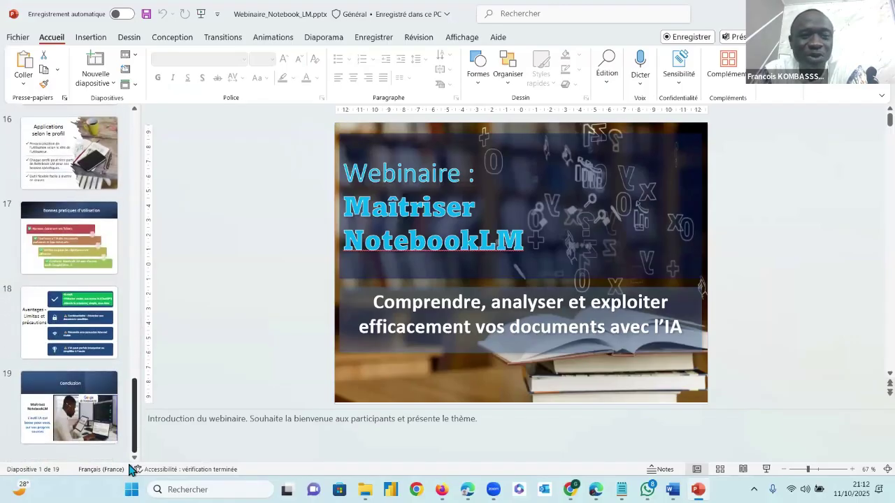
pyautogui.click(109, 409)
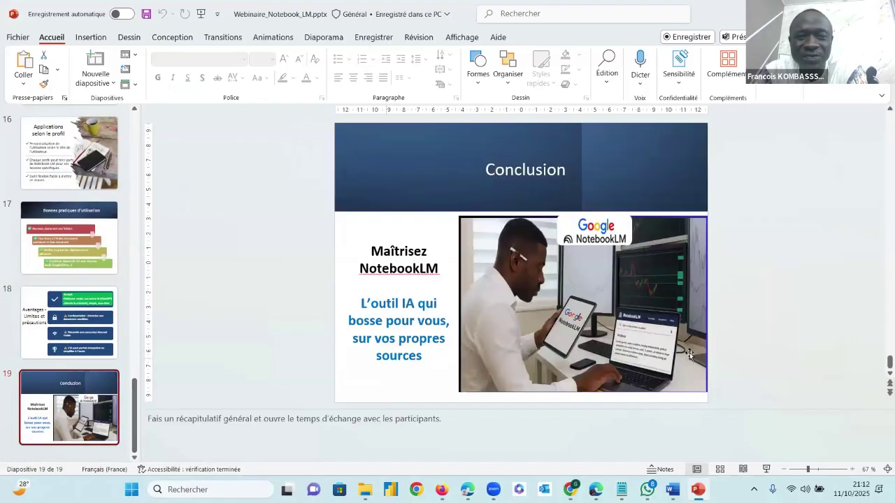
pyautogui.click(766, 470)
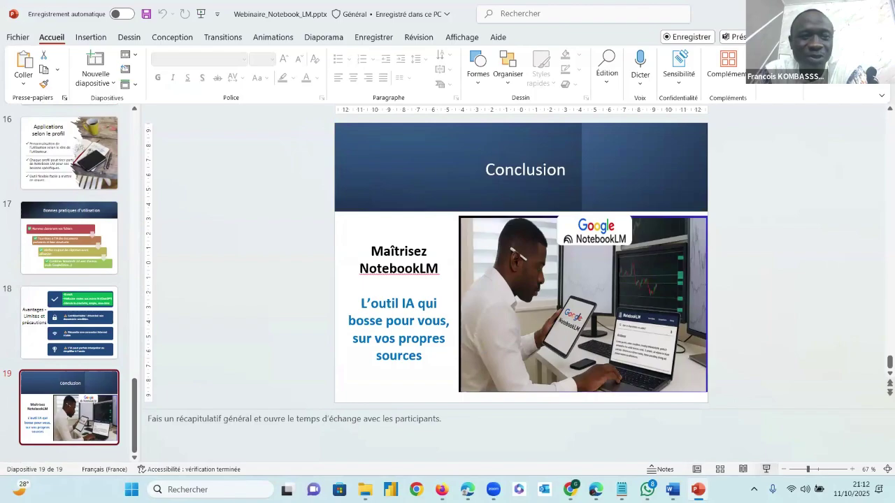